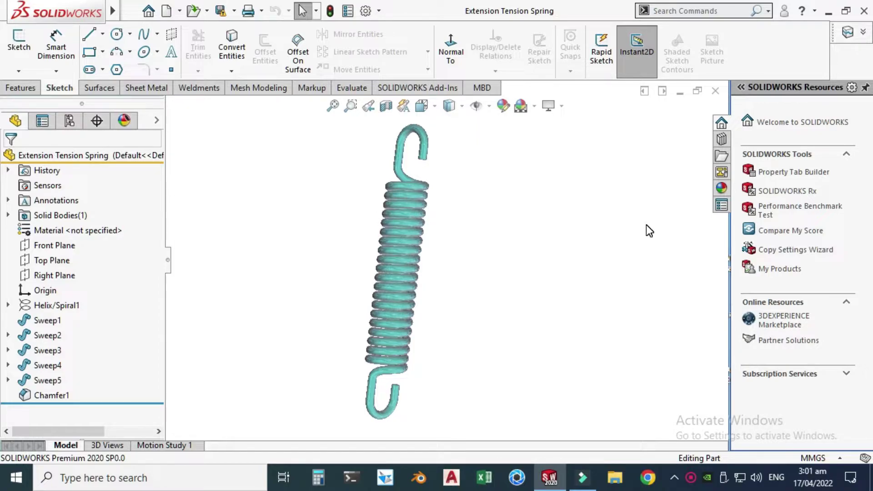
Step: Examine the finished extension spring from several sides, including its coils and both end hooks
click(422, 108)
click(281, 293)
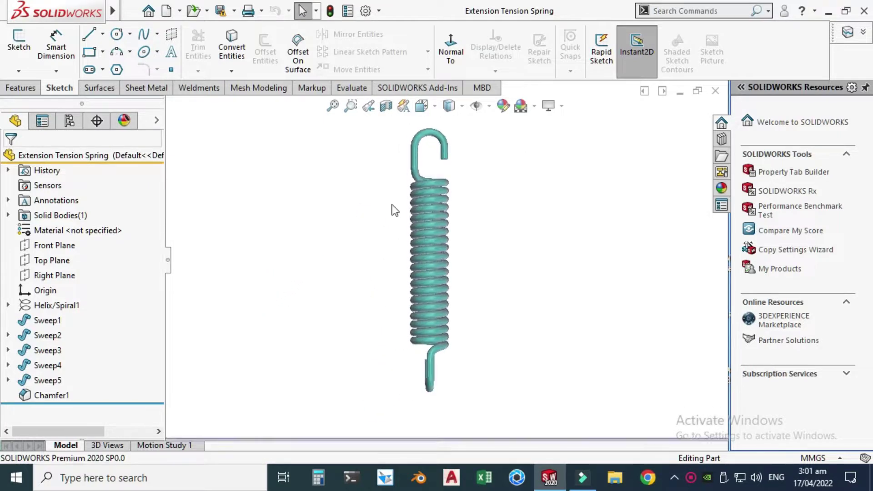
scroll(421, 188, down, 4)
scroll(443, 228, up, 3)
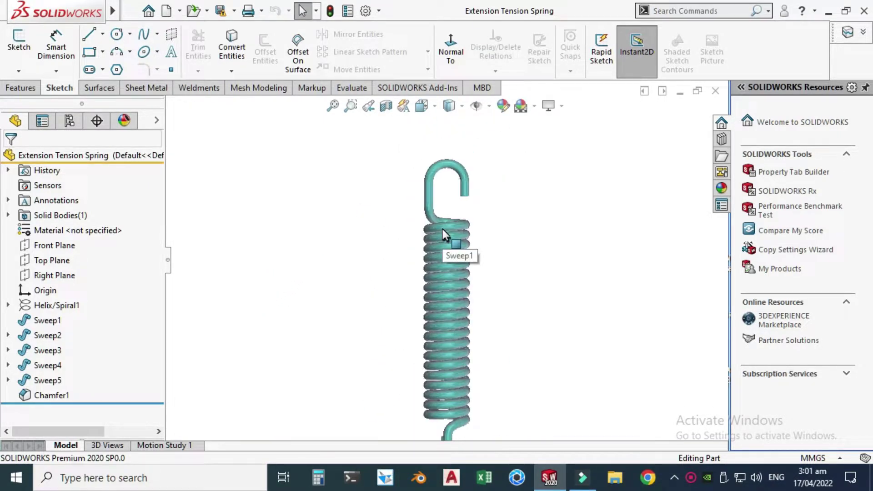
scroll(438, 240, up, 1)
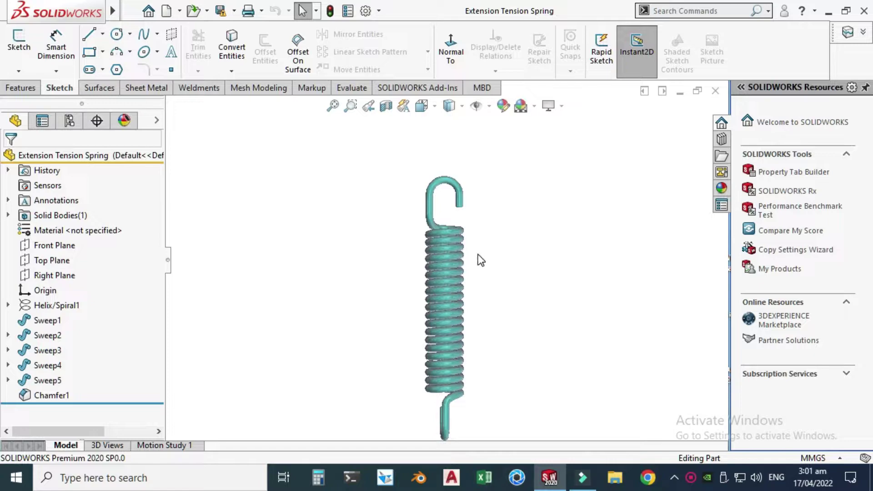
scroll(478, 255, down, 3)
scroll(432, 218, up, 2)
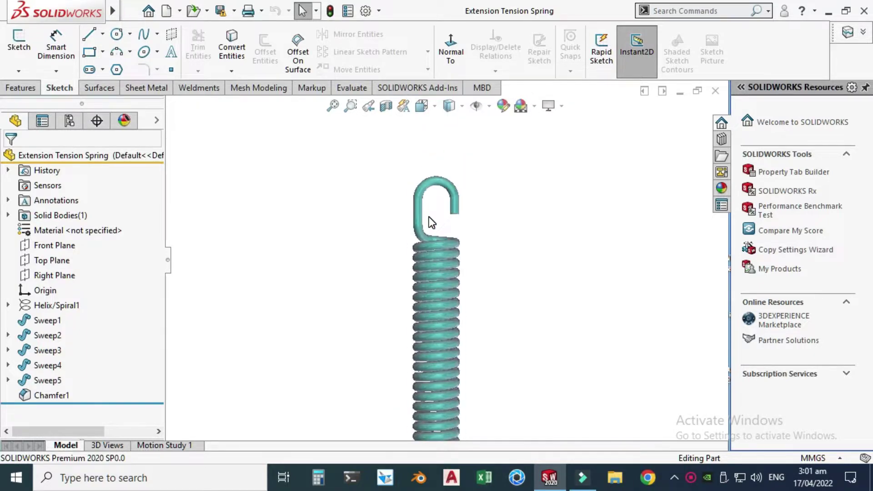
scroll(432, 227, up, 3)
click(422, 105)
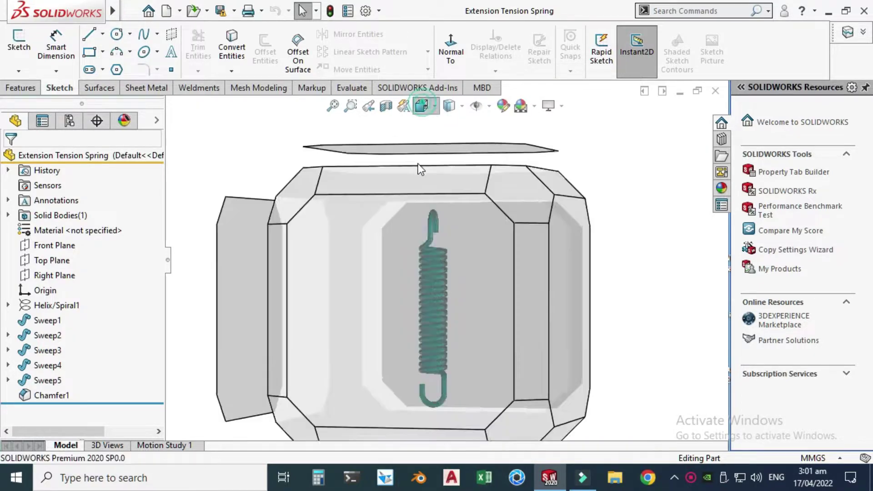
click(355, 268)
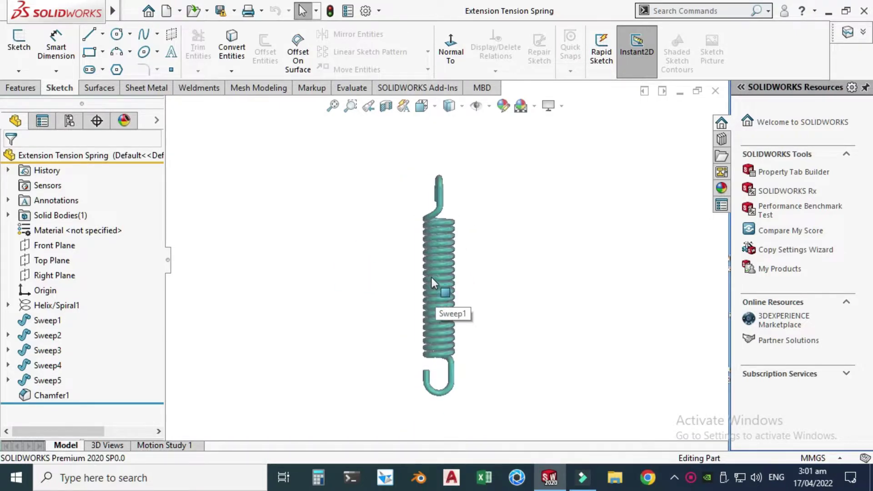
scroll(440, 218, down, 3)
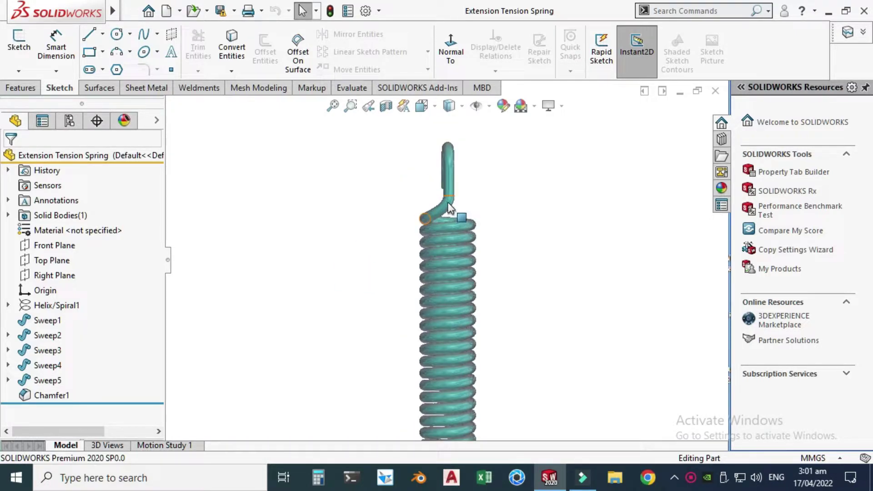
middle_drag(459, 166, 445, 193)
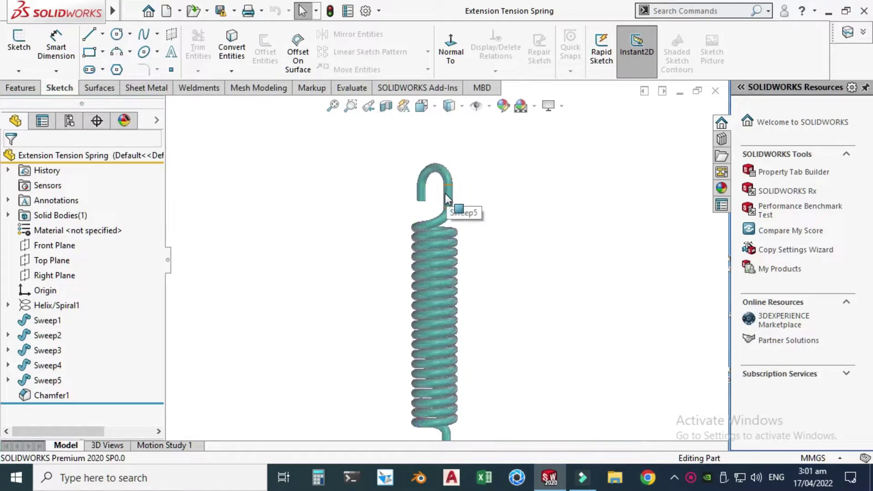
scroll(434, 177, up, 3)
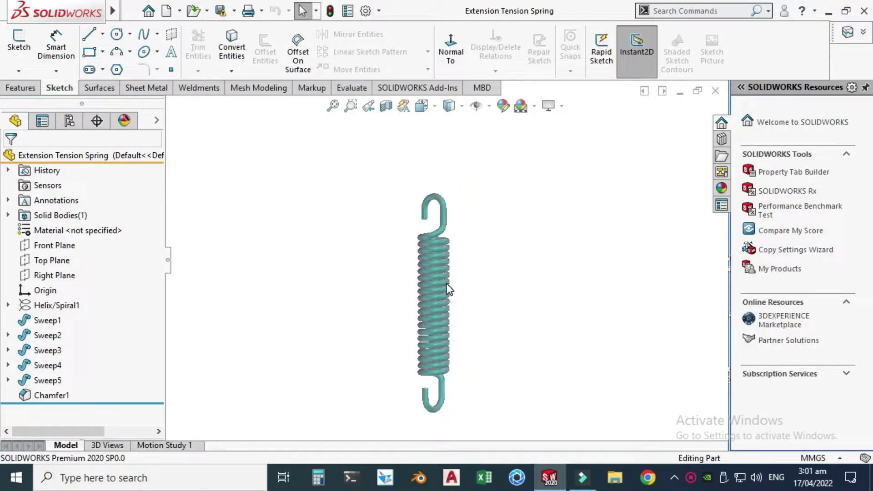
scroll(448, 314, down, 3)
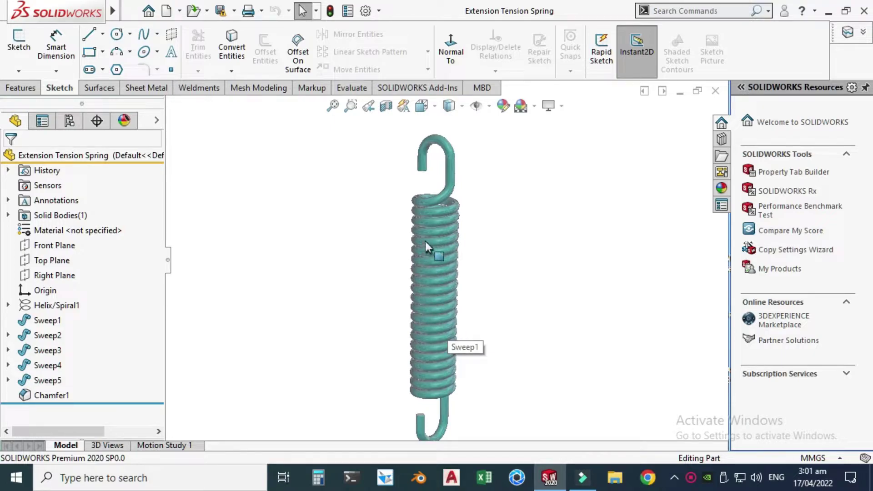
scroll(424, 241, up, 1)
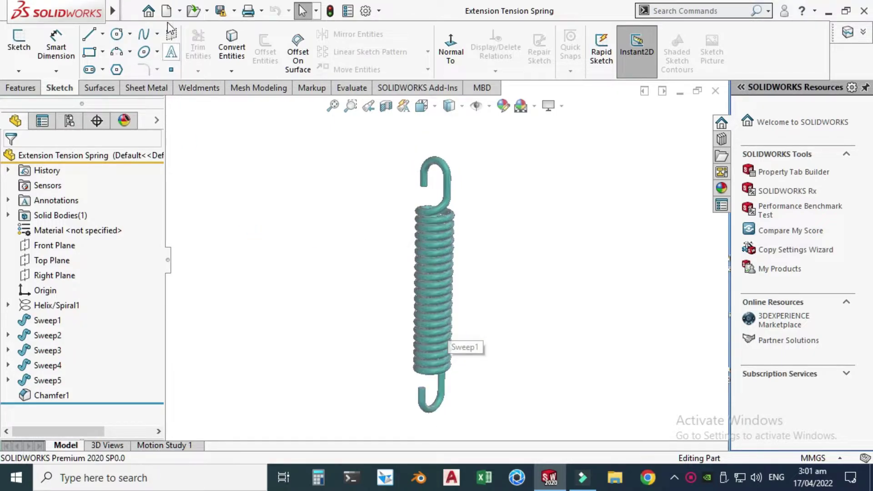
Step: Create a new part document and apply the Plain White scene as its background
click(181, 13)
click(184, 29)
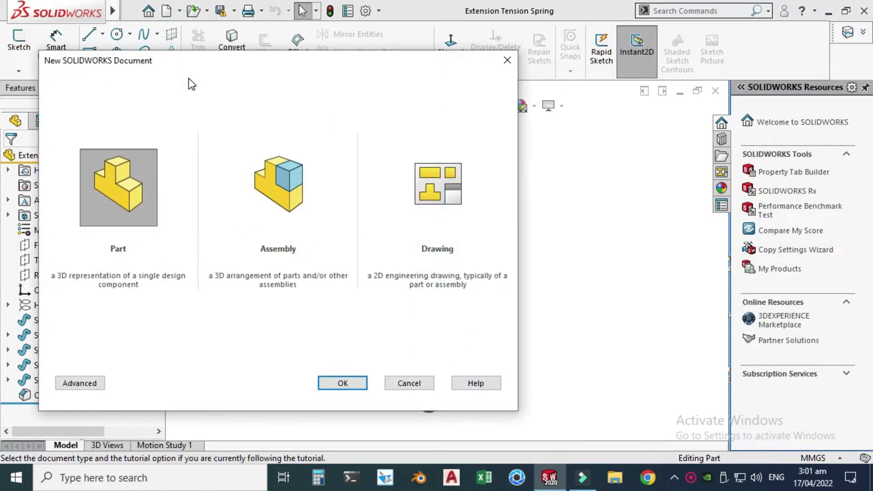
click(141, 210)
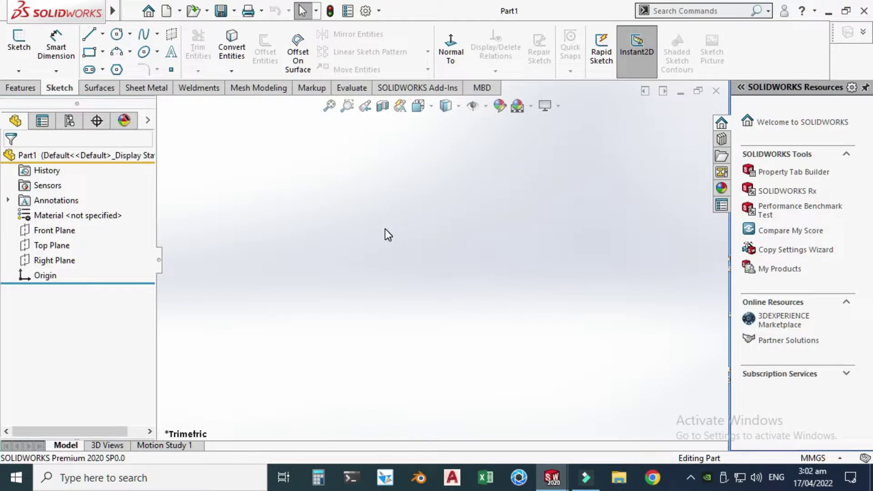
click(531, 105)
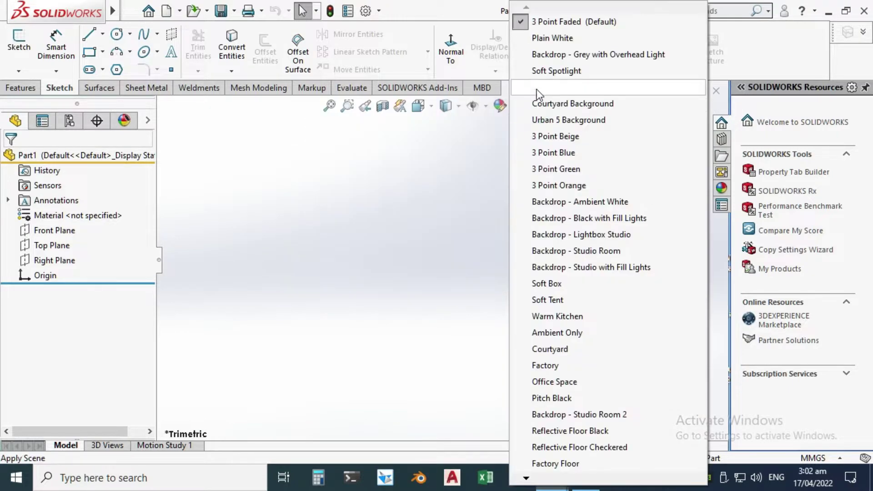
click(550, 38)
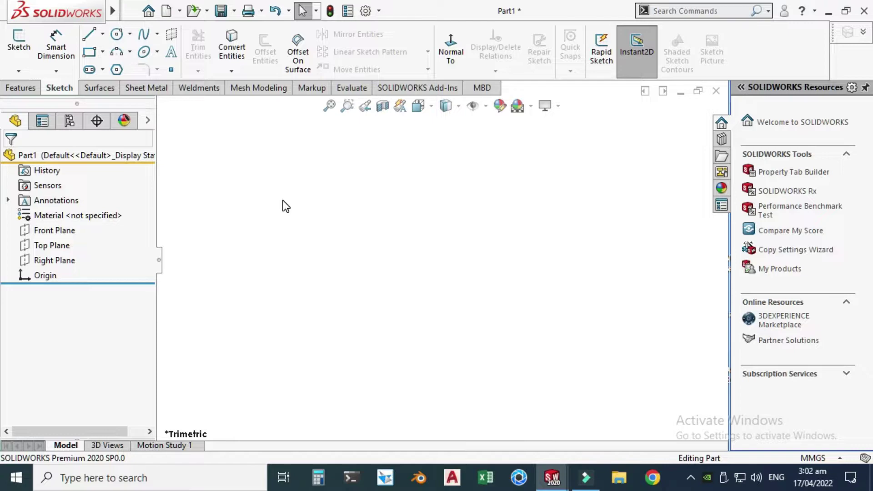
Step: Start a sketch on the Top Plane and draw a circle about 57 mm in diameter centred on the origin
click(131, 33)
click(138, 51)
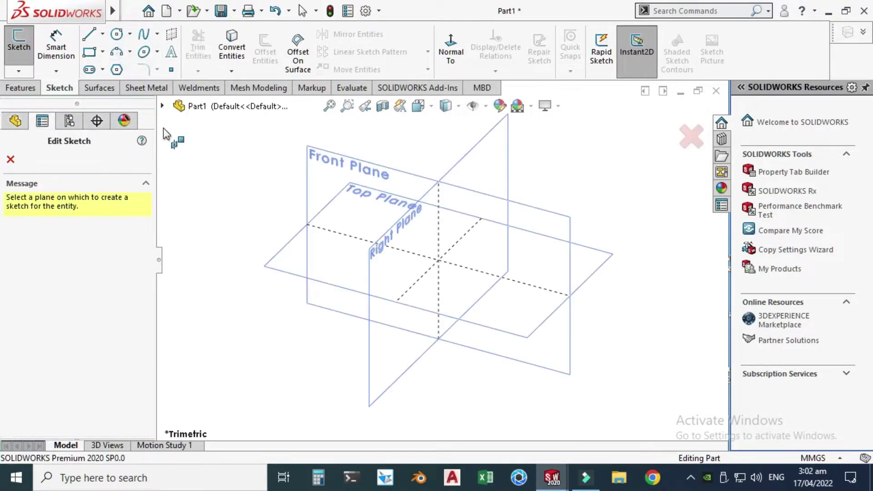
click(280, 268)
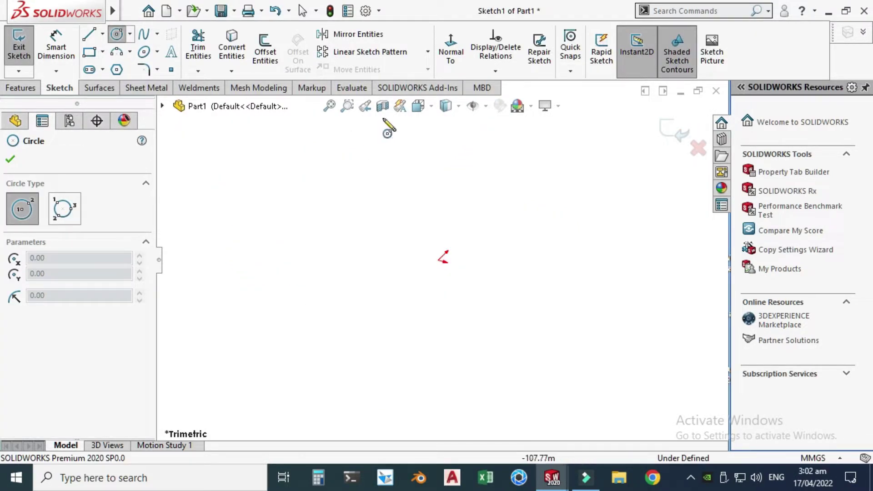
click(449, 49)
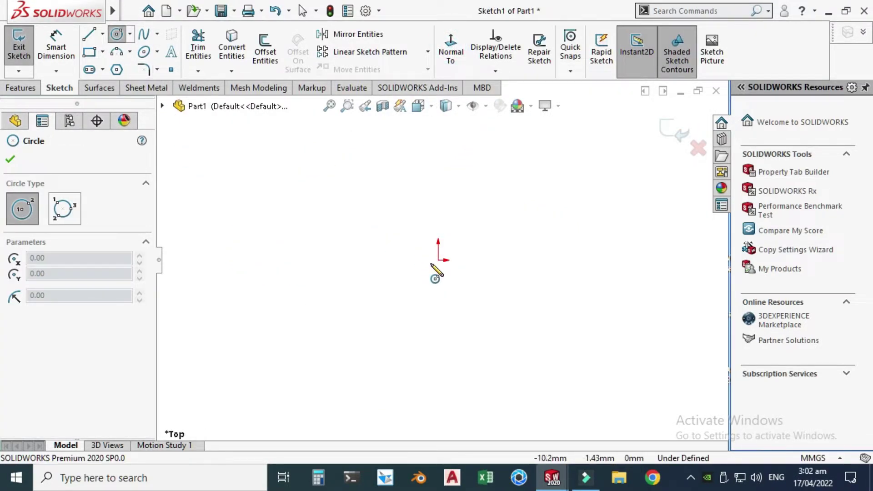
click(438, 259)
click(407, 296)
Step: Dimension the circle's diameter to 25 mm and exit the sketch
click(57, 48)
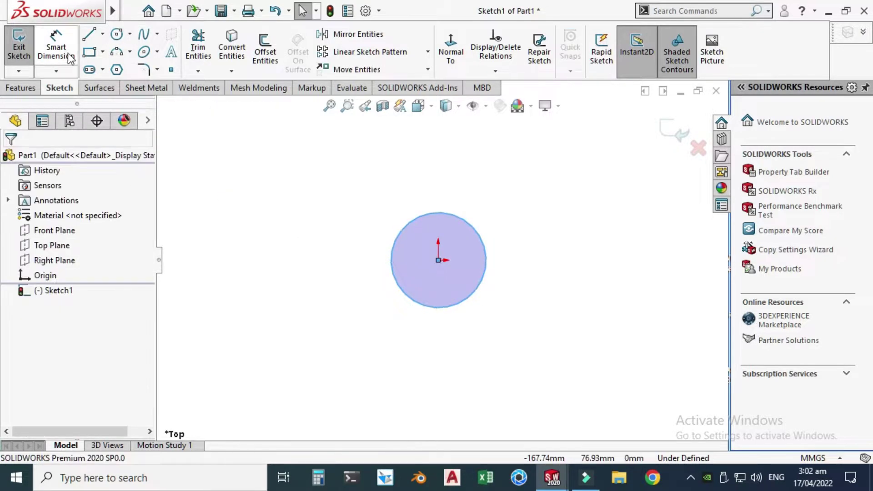
click(395, 290)
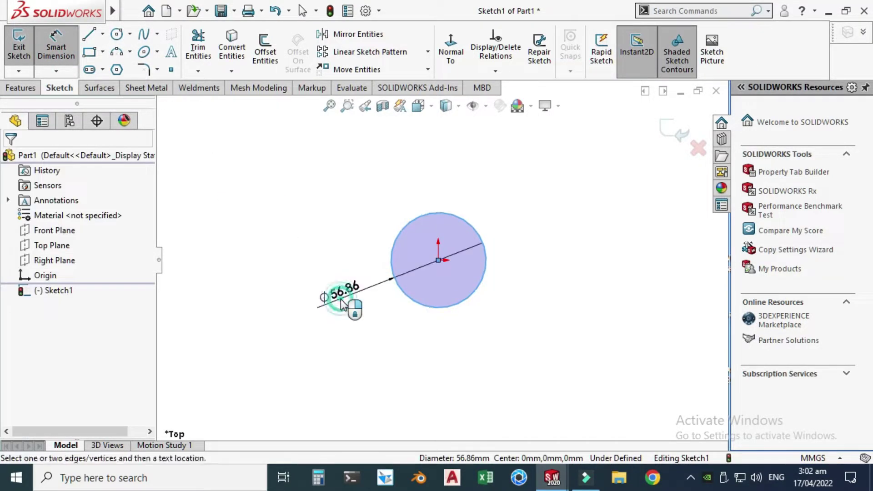
click(342, 304)
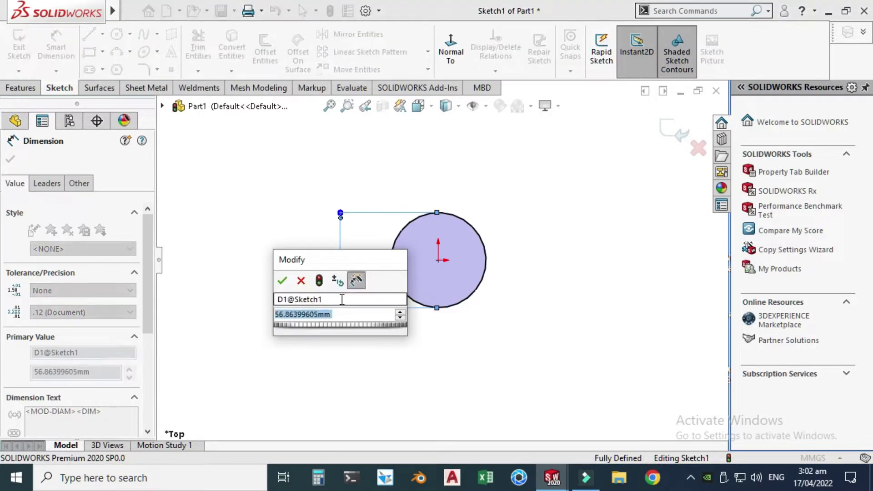
text(25)
key(Return)
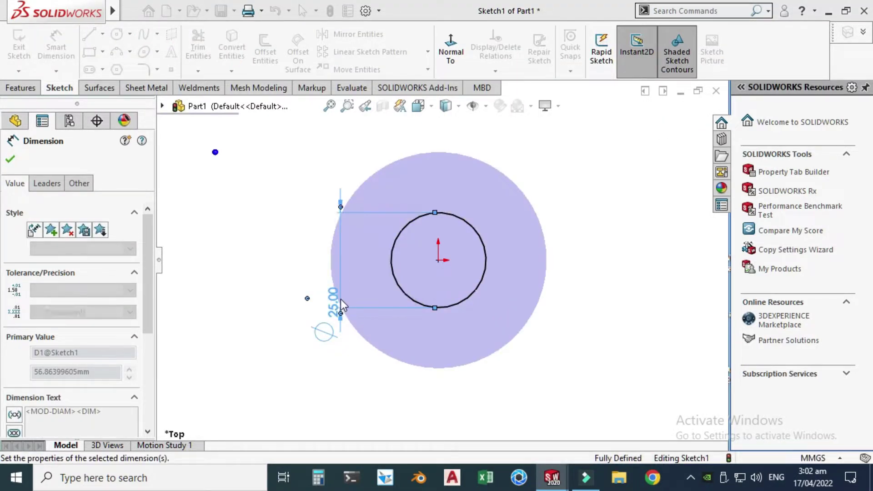
key(Escape)
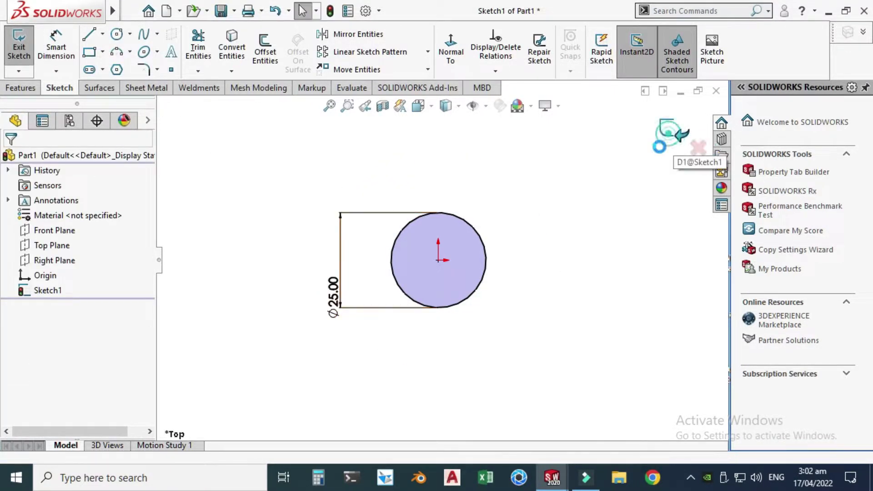
click(678, 132)
click(538, 245)
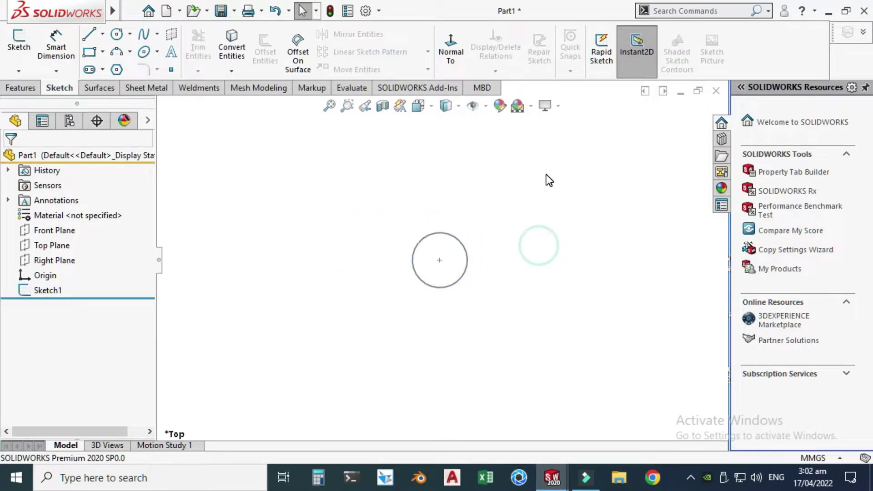
Step: Start a Helix and Spiral curve from the sketched circle, with a constant pitch of 6.5 mm
right_click(548, 177)
click(575, 236)
mouse_move(530, 264)
mouse_down()
mouse_move(523, 232)
mouse_move(446, 182)
mouse_move(471, 205)
mouse_move(369, 185)
mouse_up()
key(Escape)
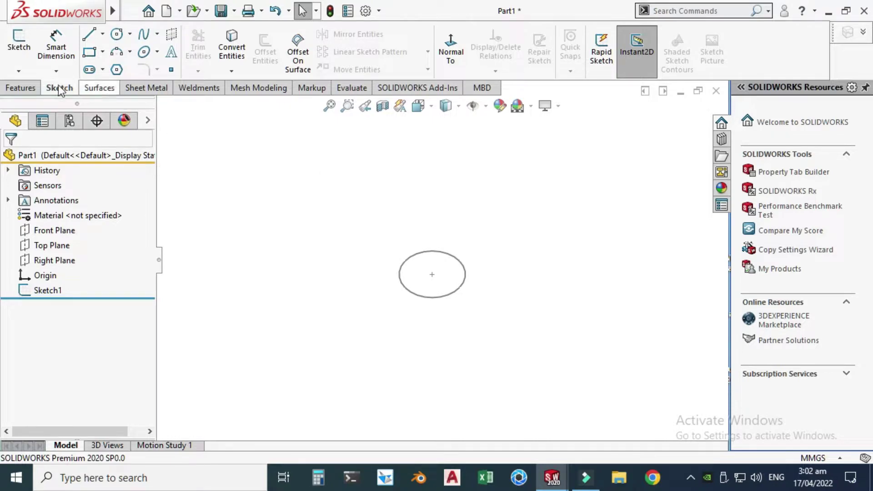
click(21, 88)
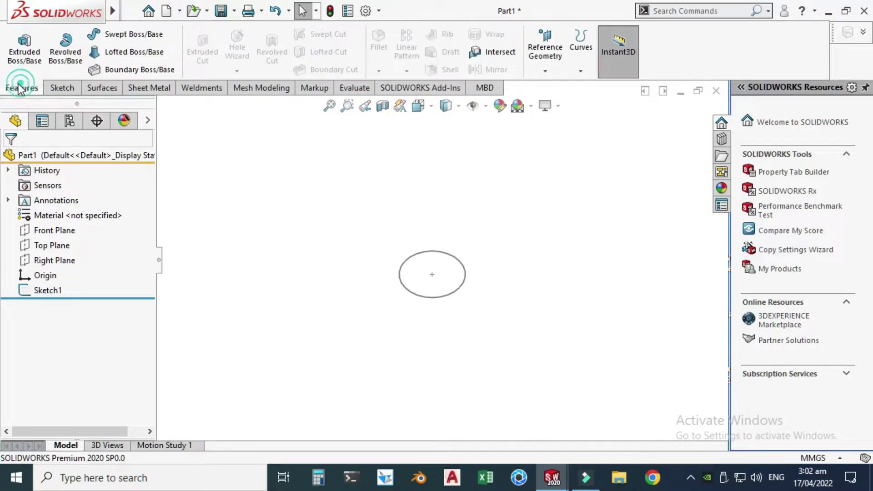
click(581, 71)
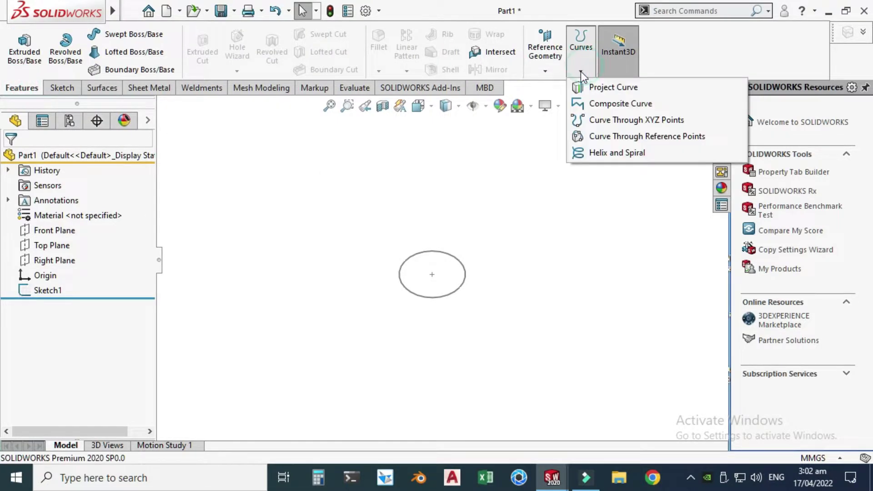
click(591, 154)
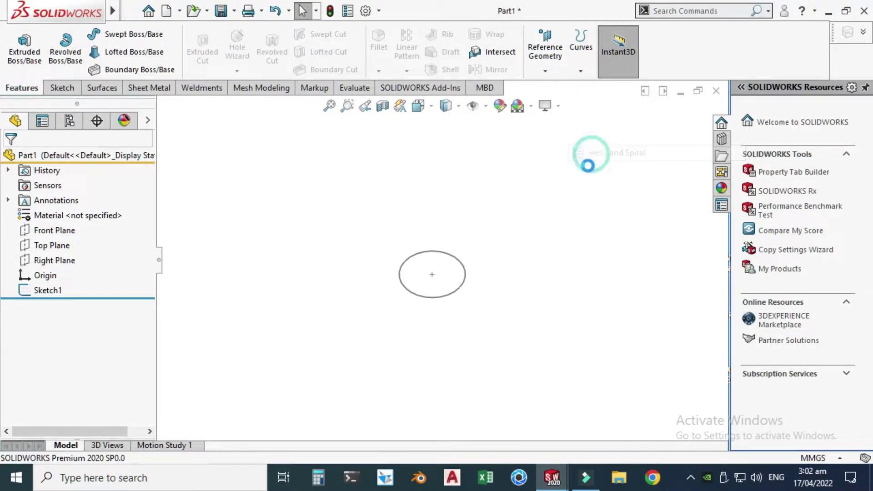
click(404, 264)
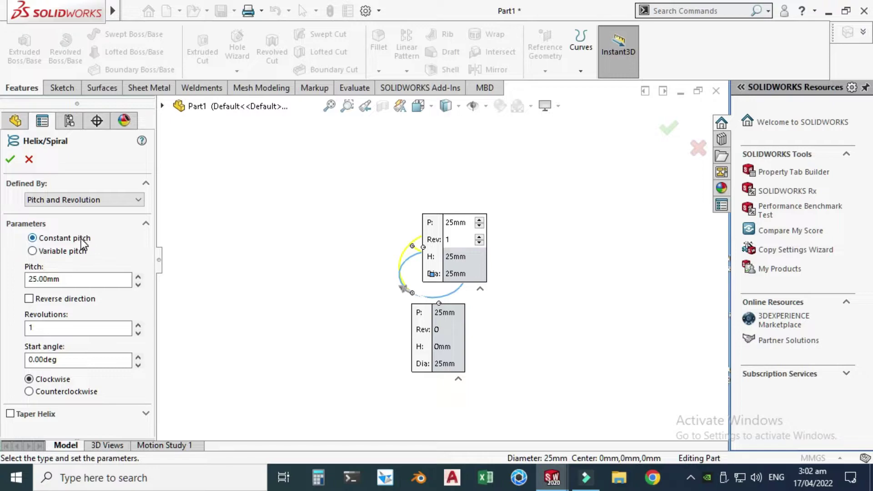
click(78, 279)
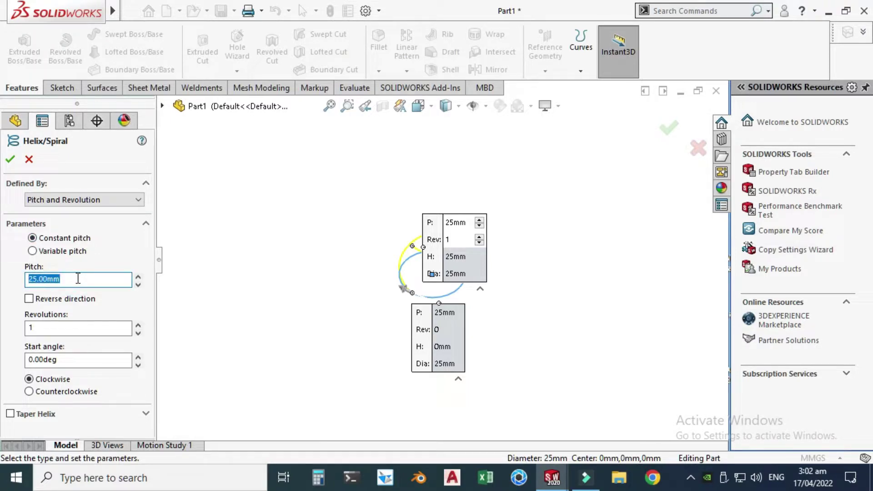
text(6.5)
key(Return)
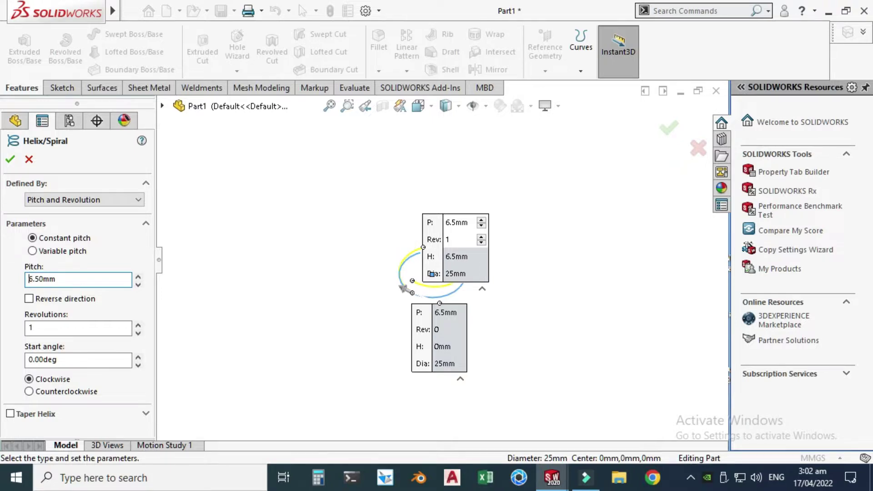
Step: Set the helix to 20.25 revolutions, a 355° start angle and counterclockwise direction, and create it
click(117, 330)
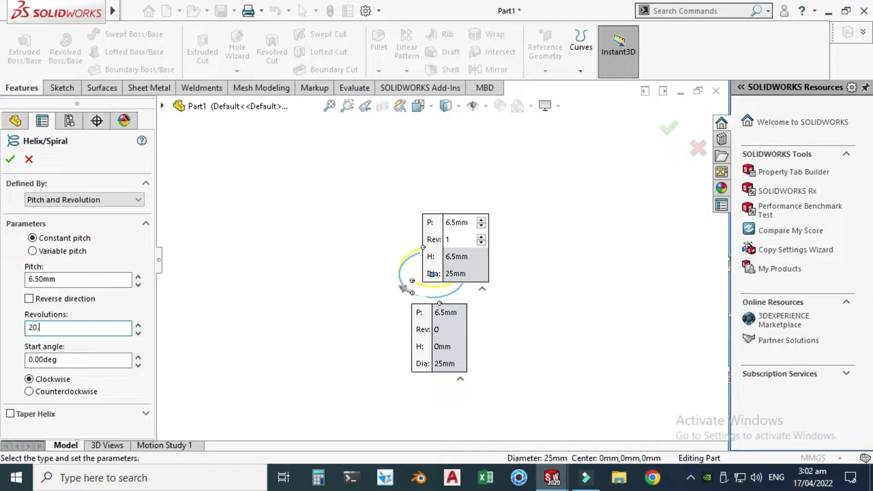
key(Return)
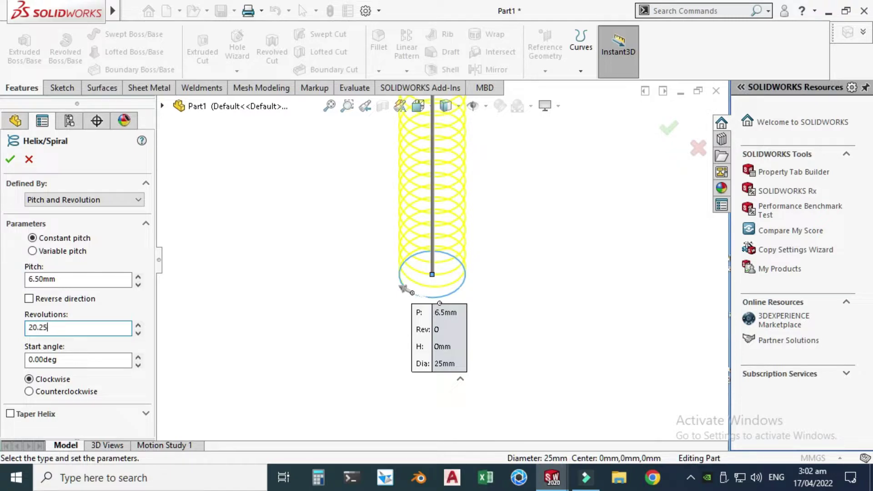
scroll(381, 261, down, 3)
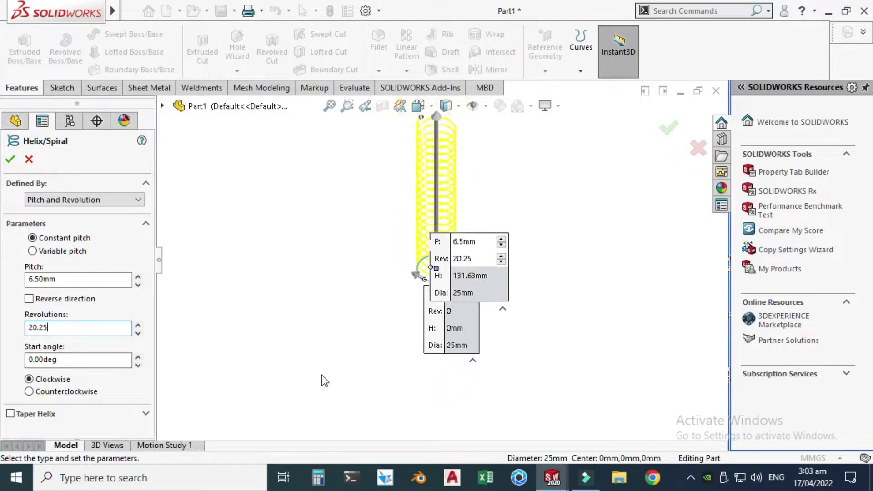
click(114, 357)
text(35)
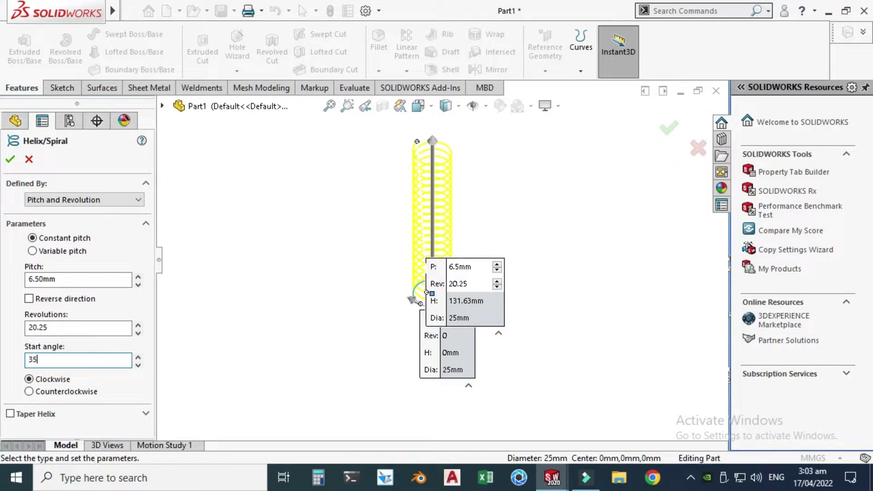
text(5)
key(Return)
click(72, 393)
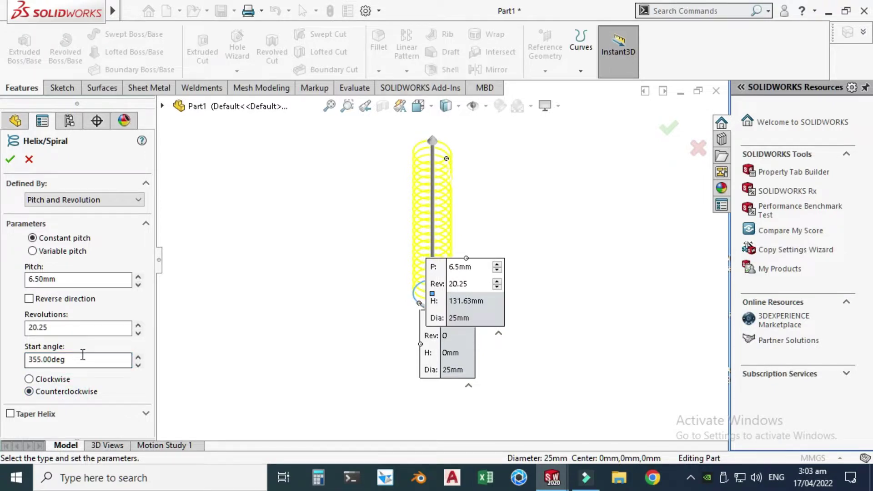
click(10, 159)
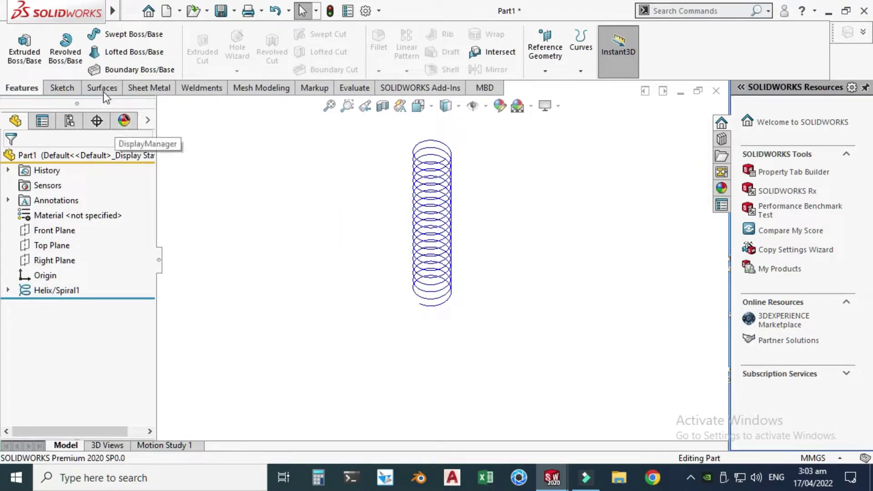
Step: Create a Swept Boss/Base along the helix using a circular profile 6 mm in diameter
click(113, 36)
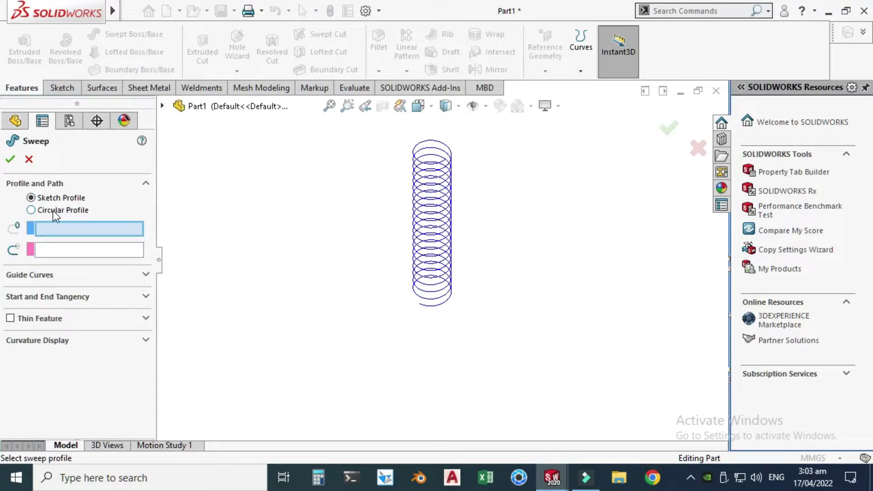
click(48, 212)
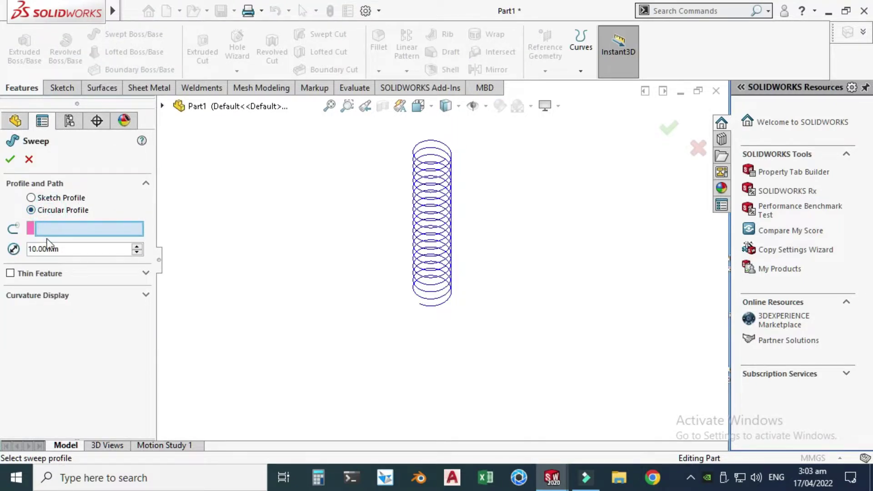
double_click(52, 249)
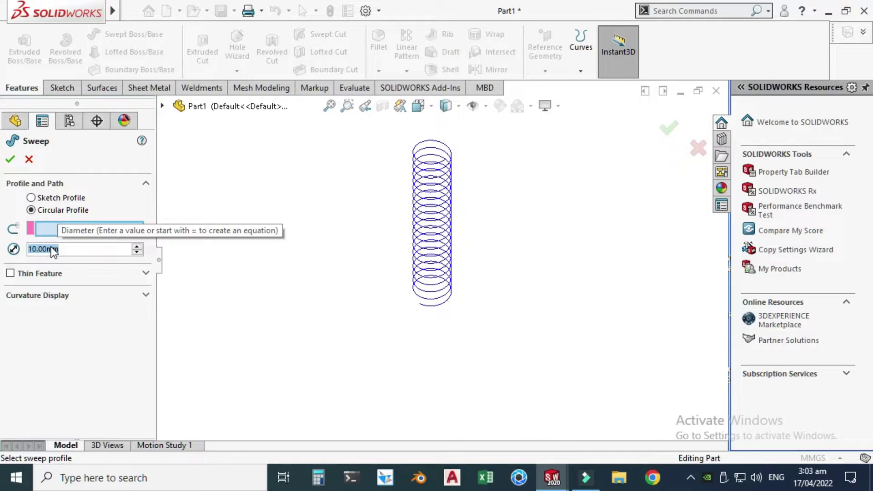
text(6)
key(Return)
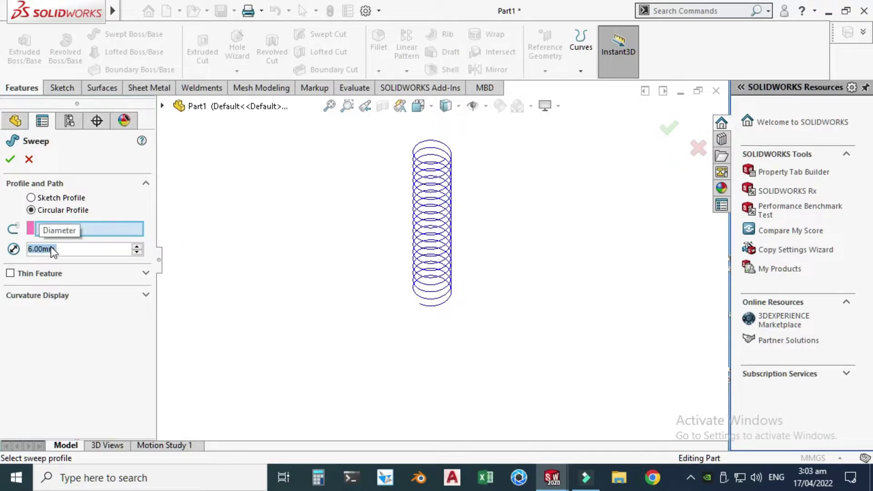
click(432, 167)
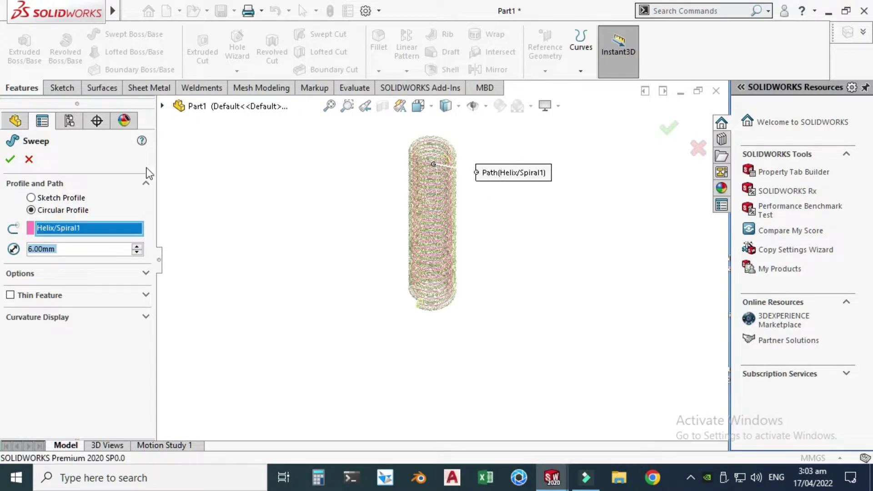
click(6, 155)
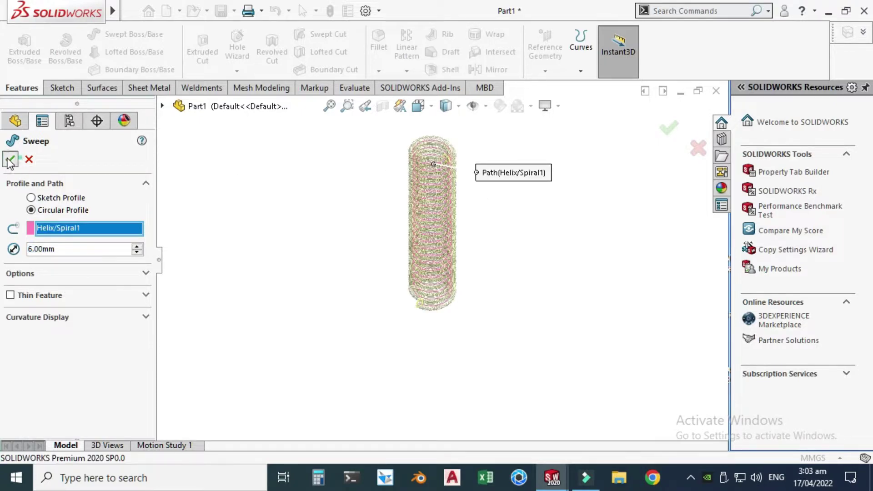
click(268, 225)
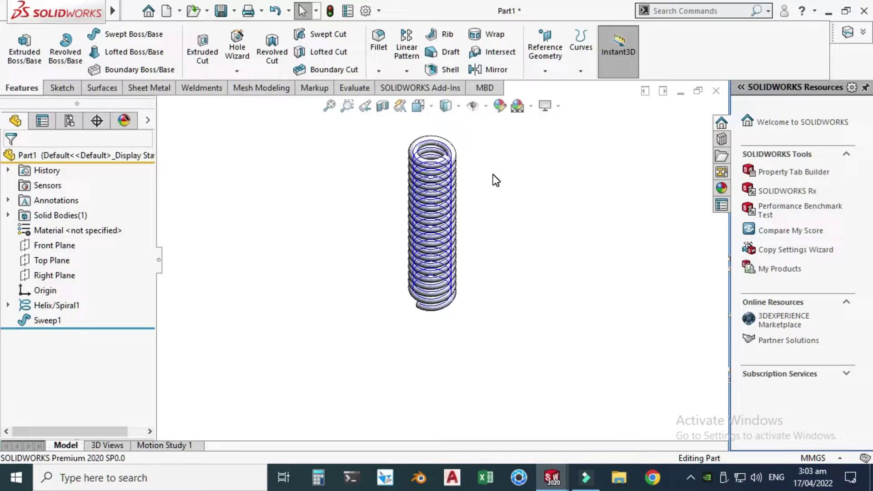
Step: View the spring normal to the Right Plane and examine the open end of its top coil
click(418, 105)
click(311, 347)
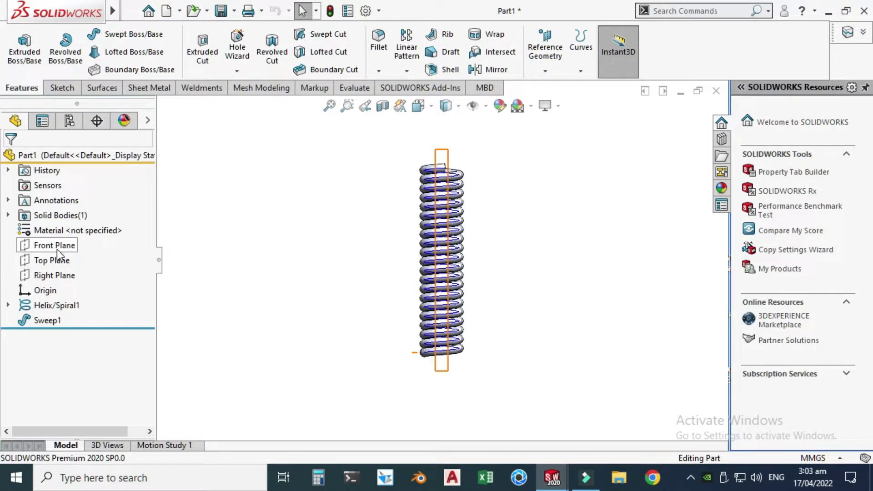
click(61, 274)
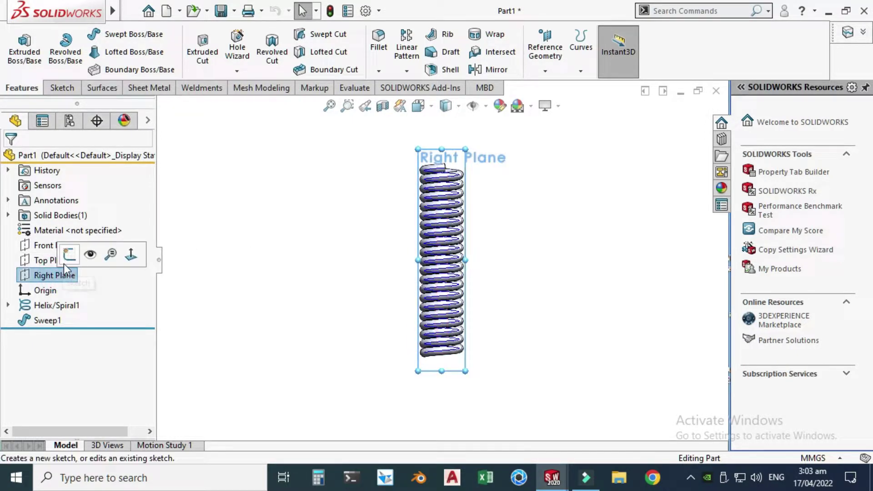
click(131, 254)
scroll(419, 177, down, 3)
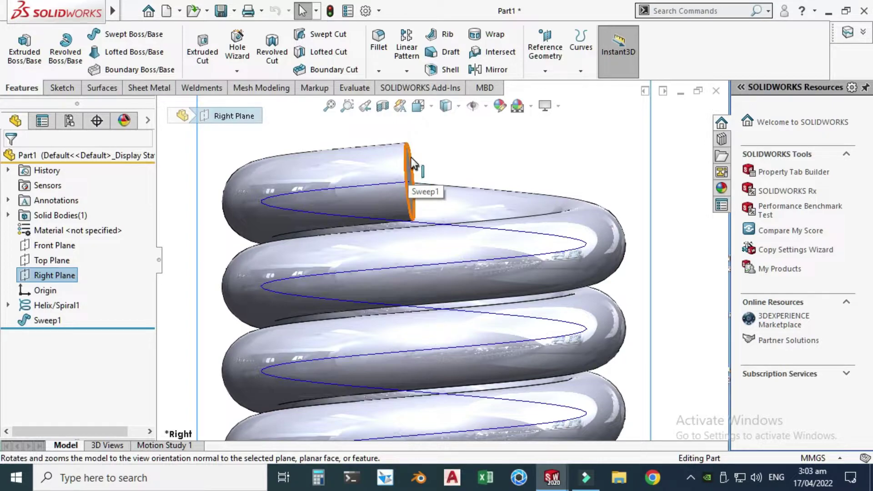
scroll(409, 160, down, 2)
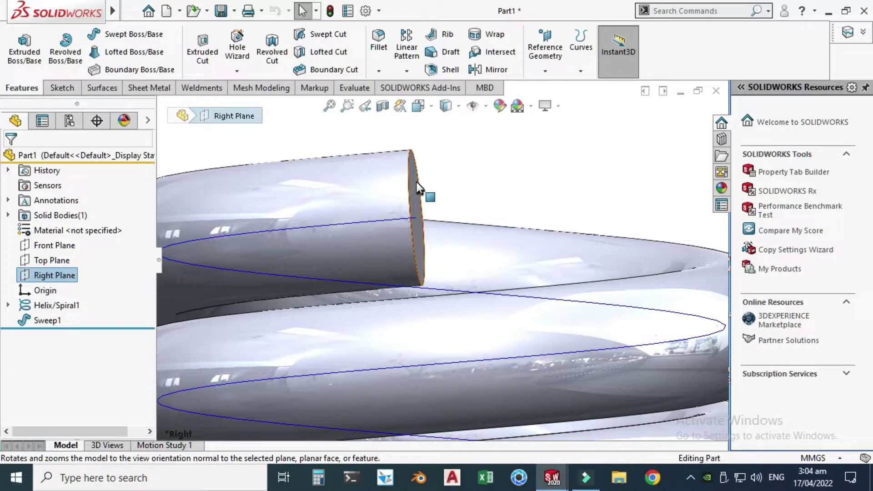
key(ctrl+8)
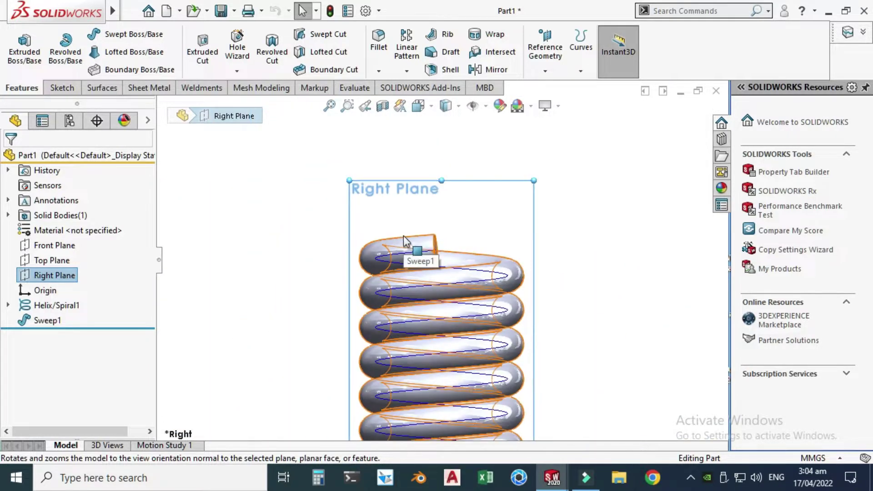
key(Escape)
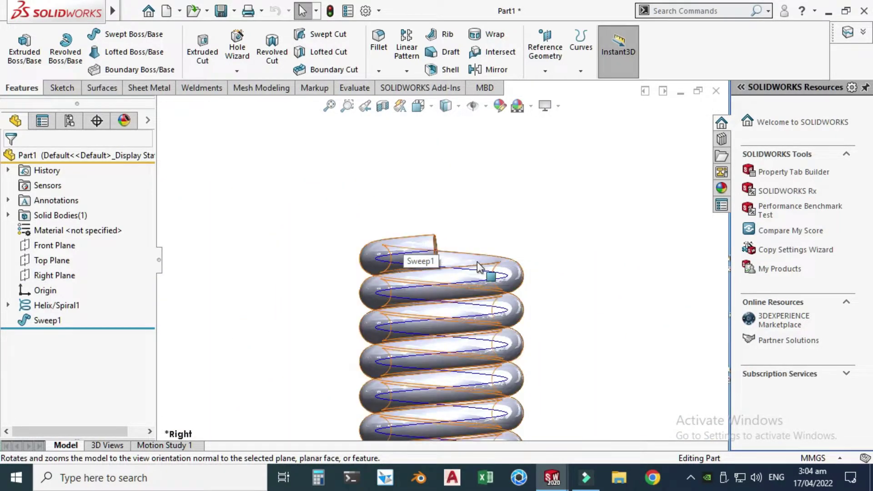
Step: Start a 3D sketch and draw a two-point spline about 17.7 mm long, rising diagonally outward from the helix's top end
click(62, 89)
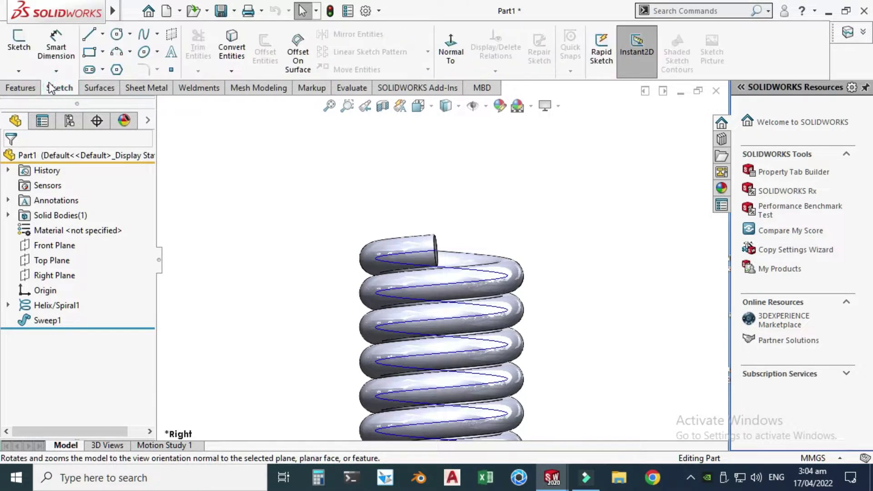
click(18, 74)
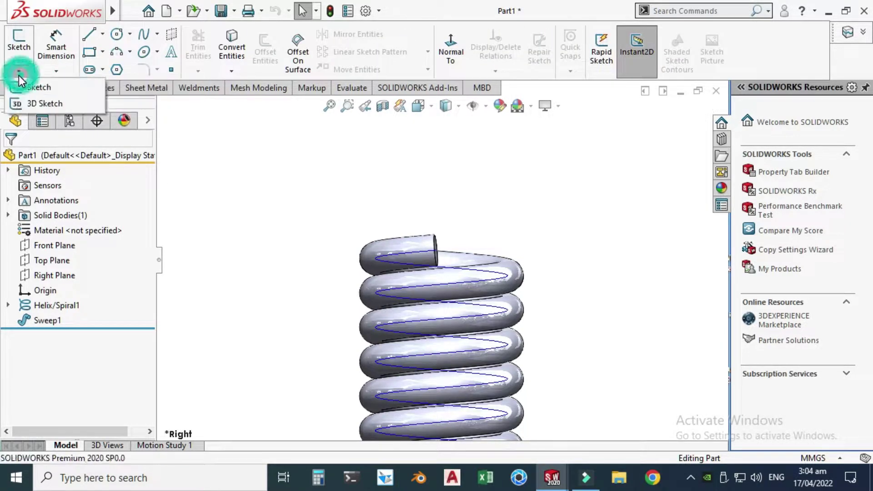
click(26, 103)
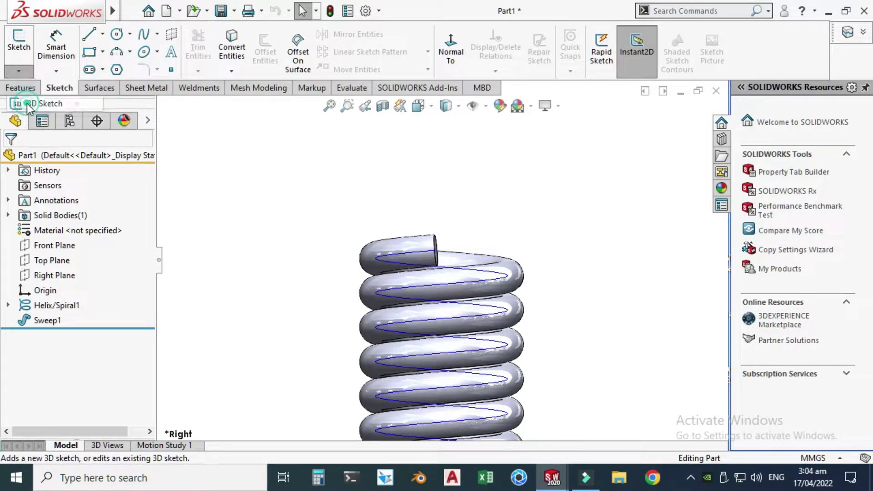
click(145, 35)
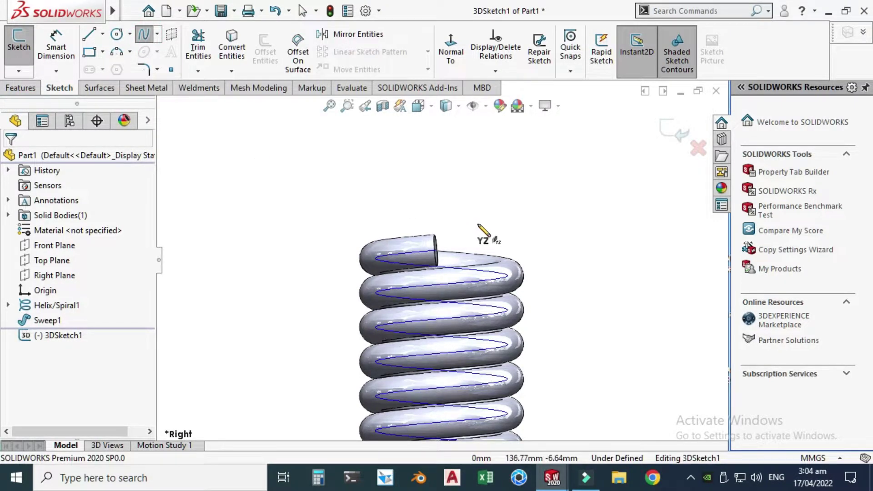
scroll(483, 245, down, 3)
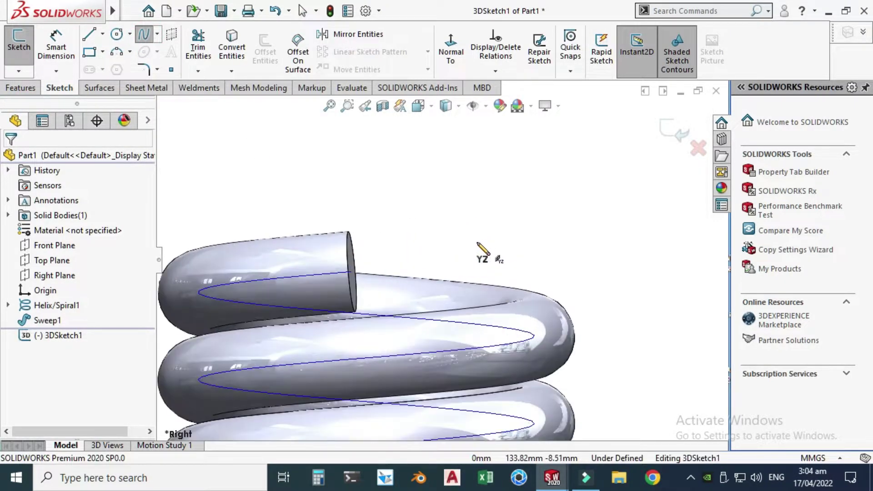
click(351, 271)
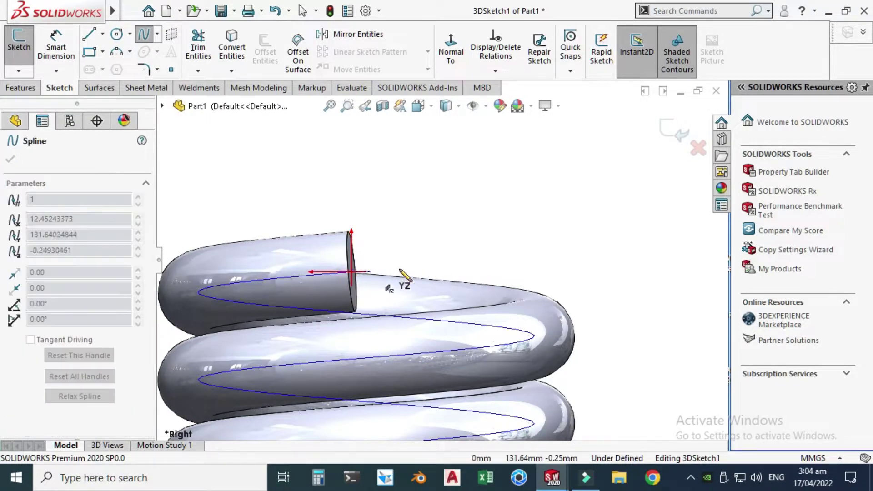
scroll(473, 266, up, 3)
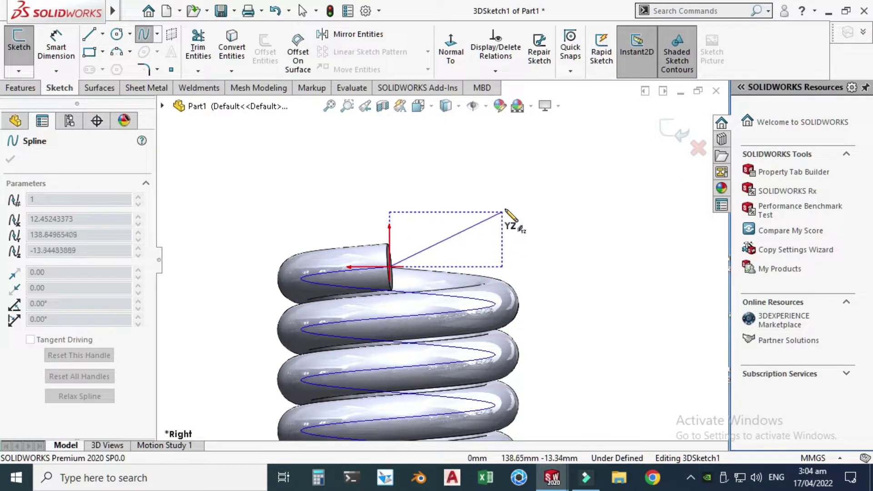
double_click(503, 188)
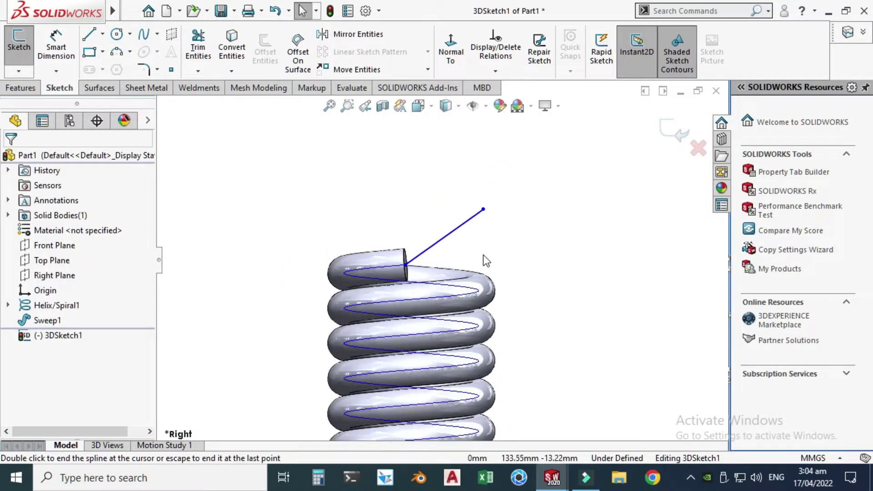
Step: Curve the spline upward with the tangent handle at its free end and constrain that handle Along Y
click(439, 220)
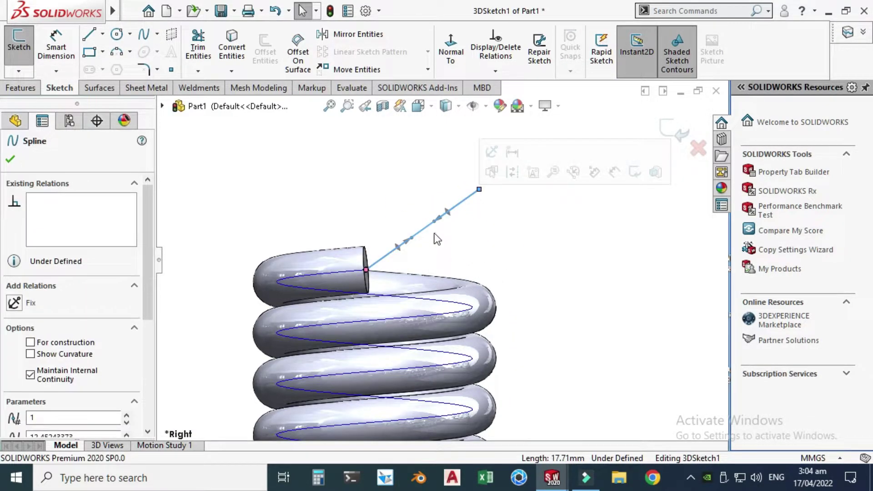
drag(432, 224, 476, 238)
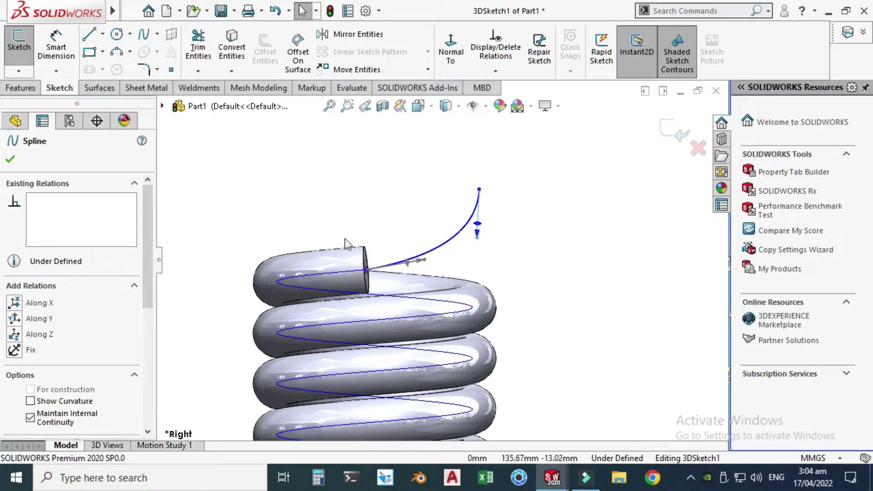
click(15, 321)
key(Escape)
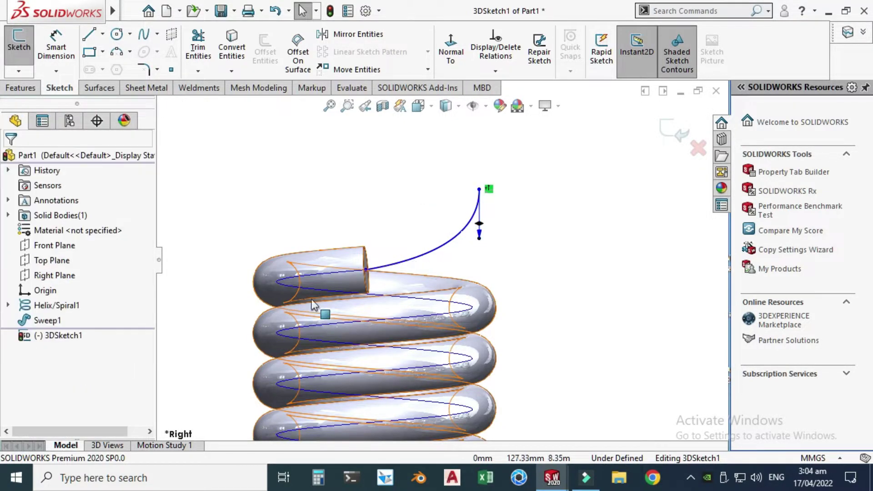
Step: Add a Tangent relation between the spline and the helix at the top coil's end
scroll(403, 270, down, 4)
click(488, 233)
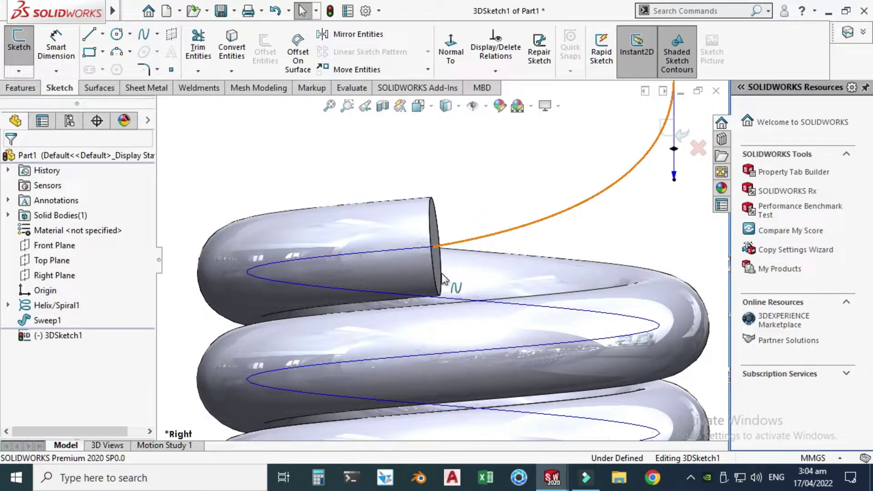
click(408, 250)
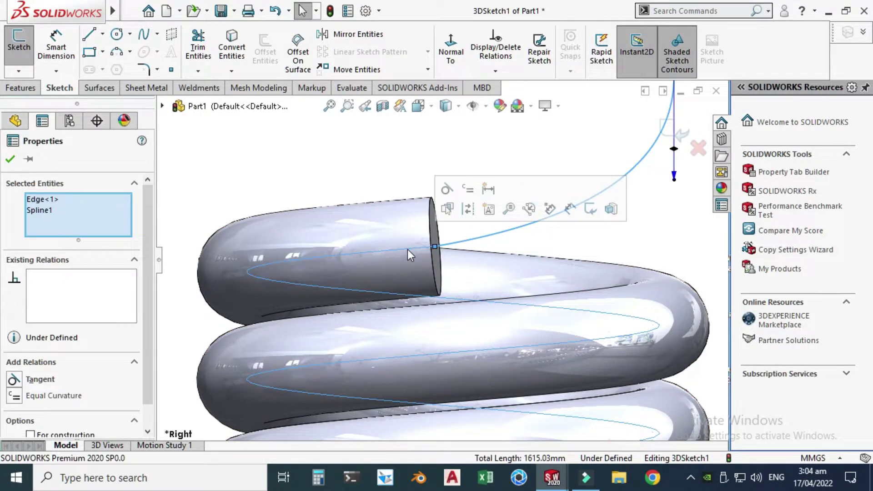
click(442, 201)
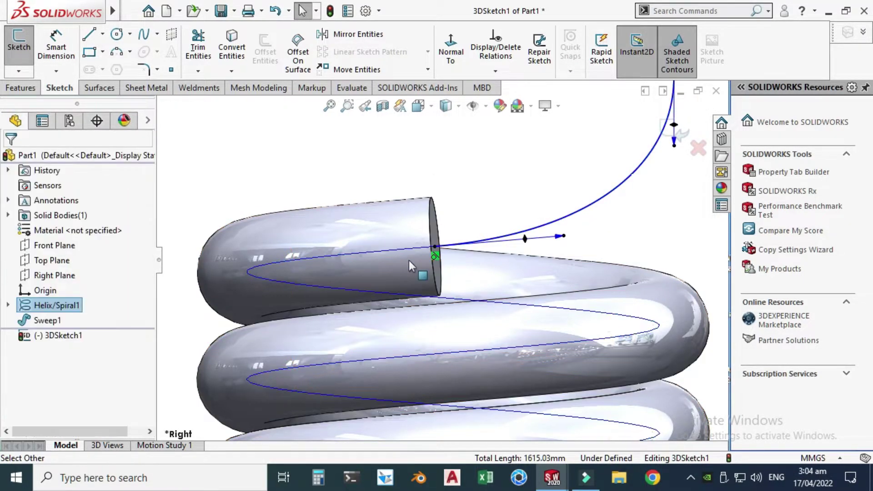
Step: In the Back view, move the spline's free end sideways over the spring's axis, to about X -0.16 mm and Y 142.6 mm
scroll(546, 193, up, 4)
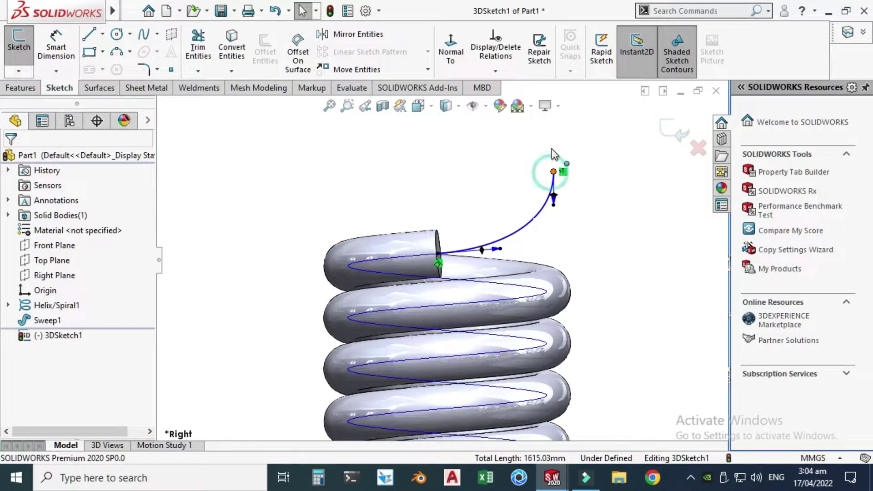
drag(553, 173, 559, 171)
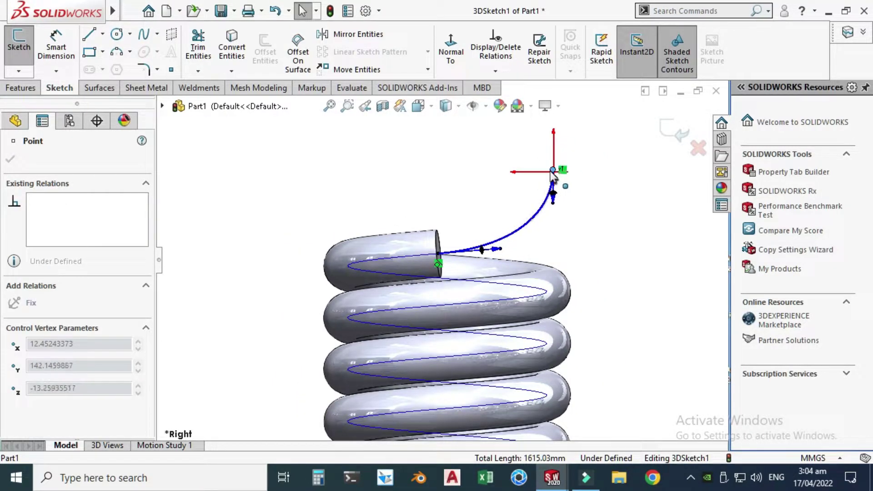
click(479, 211)
scroll(473, 209, up, 4)
scroll(468, 213, up, 5)
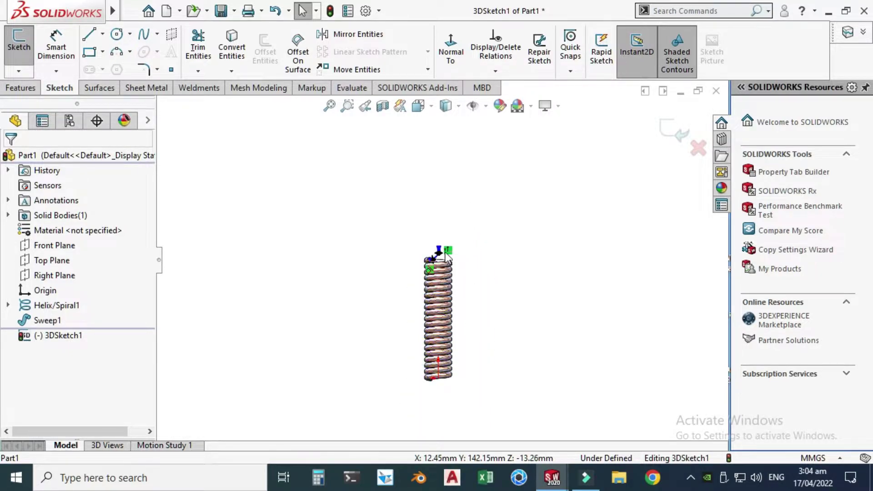
click(418, 106)
click(412, 302)
scroll(423, 154, down, 6)
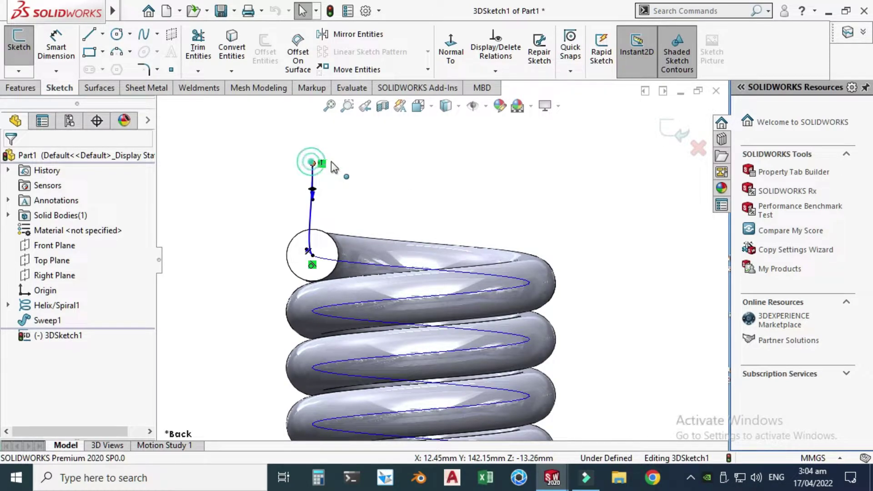
drag(312, 162, 423, 159)
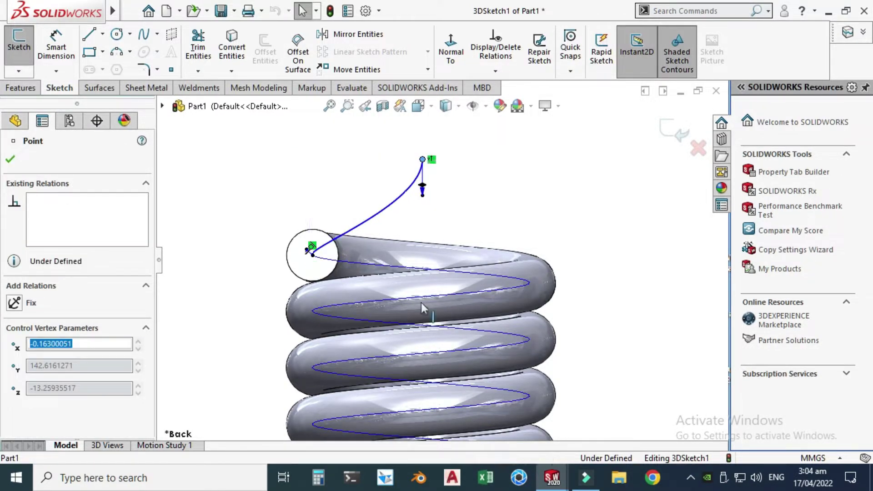
scroll(421, 200, up, 3)
click(421, 210)
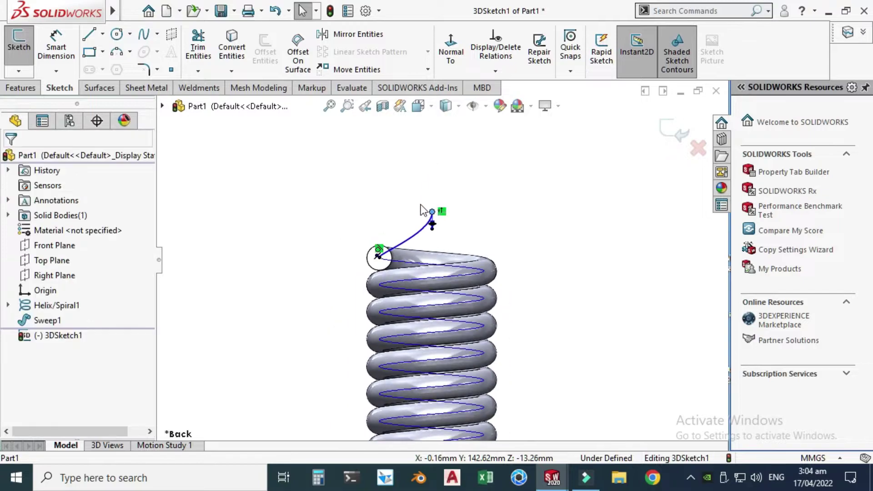
scroll(423, 212, up, 3)
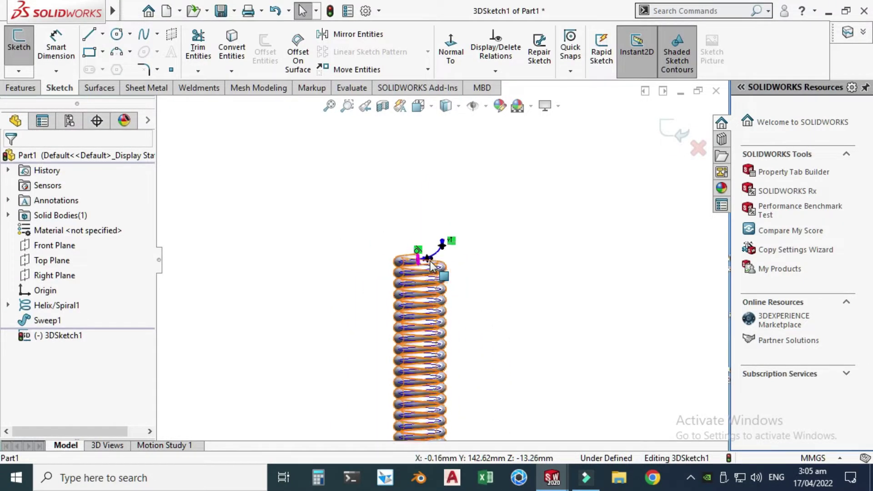
Step: In the Right view, sketch a vertical centerline about 152 mm long from the origin up past the top coil
click(418, 105)
click(323, 292)
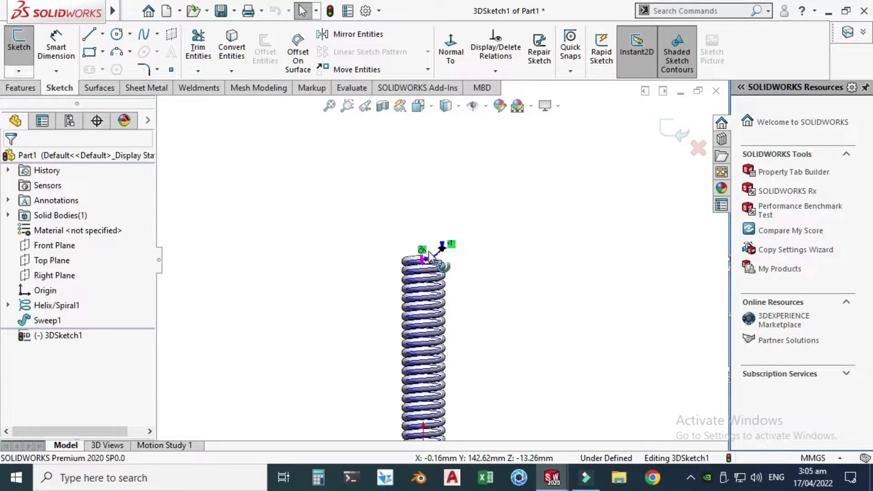
scroll(429, 253, down, 5)
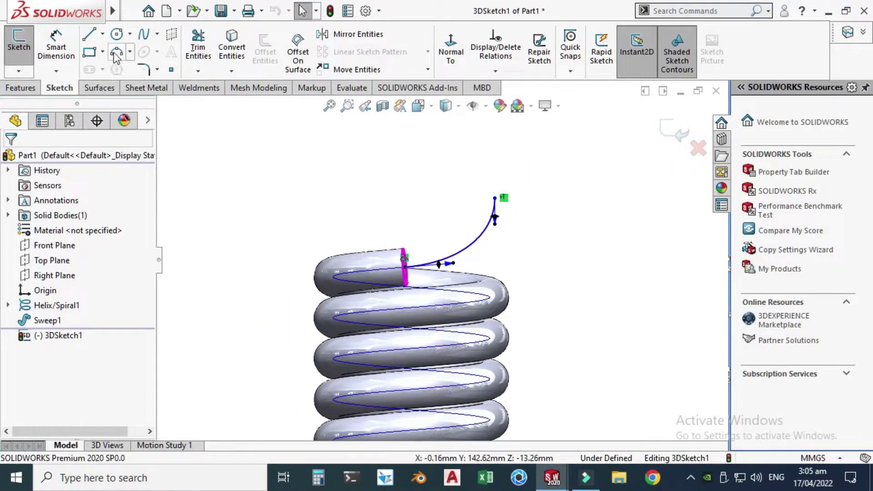
click(103, 34)
click(131, 68)
scroll(364, 239, up, 6)
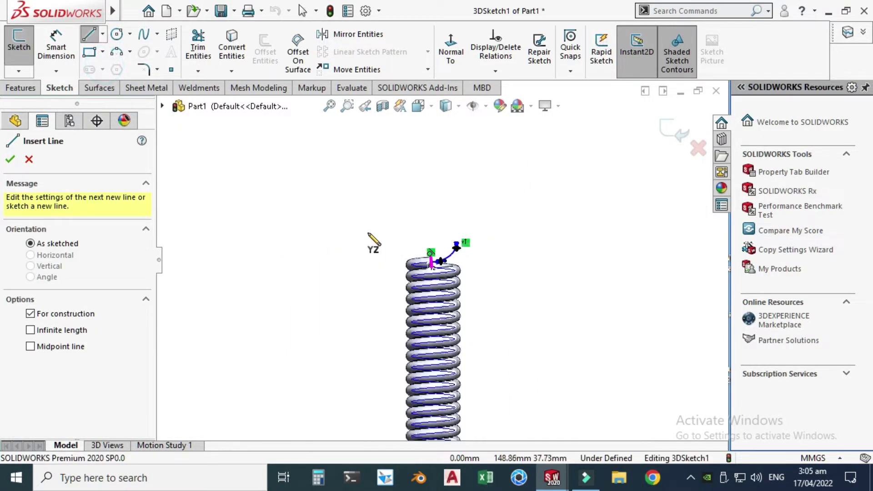
scroll(439, 355, down, 2)
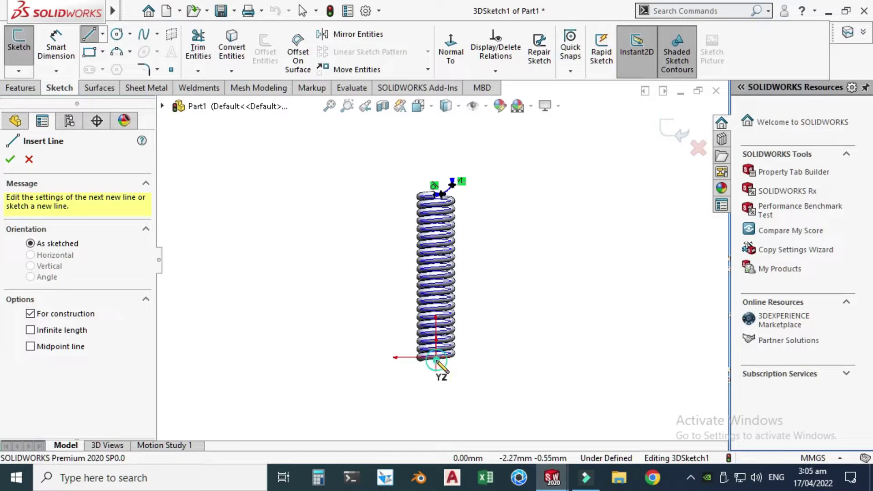
click(437, 356)
scroll(431, 181, down, 3)
click(451, 188)
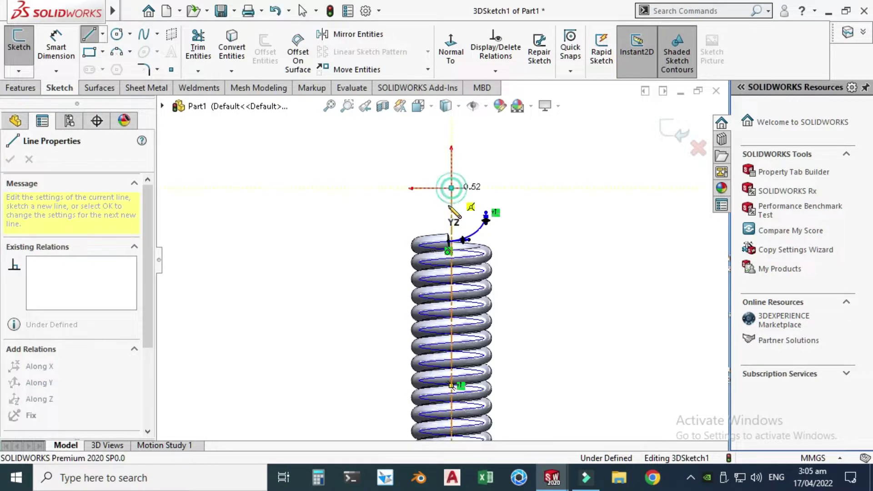
key(Escape)
scroll(457, 198, up, 2)
Step: Dimension the vertical centerline and set its length to 142 mm
click(56, 48)
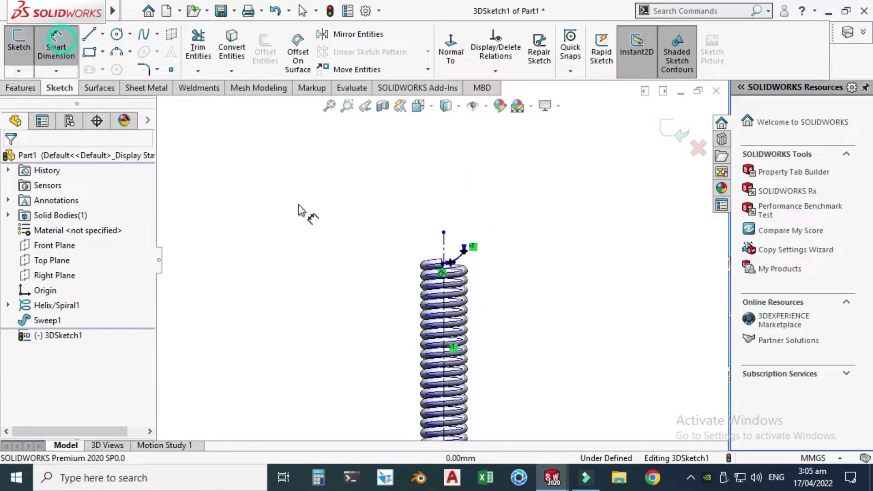
click(441, 255)
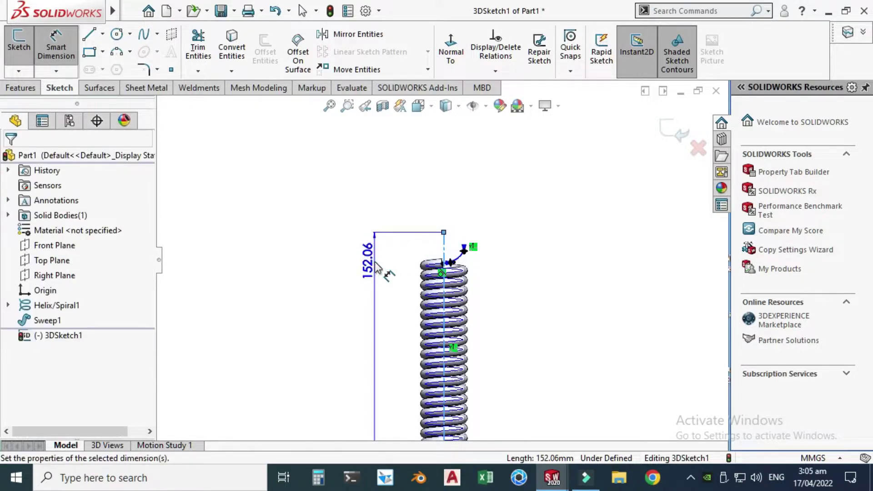
click(373, 259)
text(142)
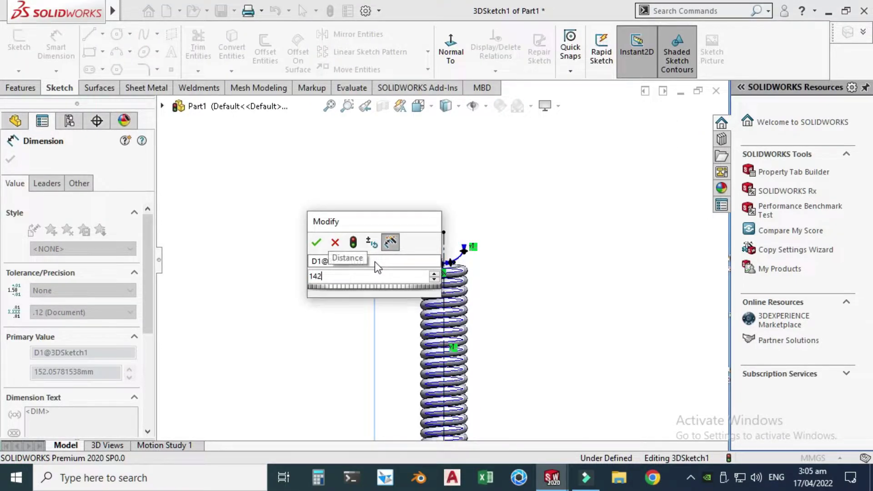
key(Return)
scroll(423, 273, down, 5)
key(Escape)
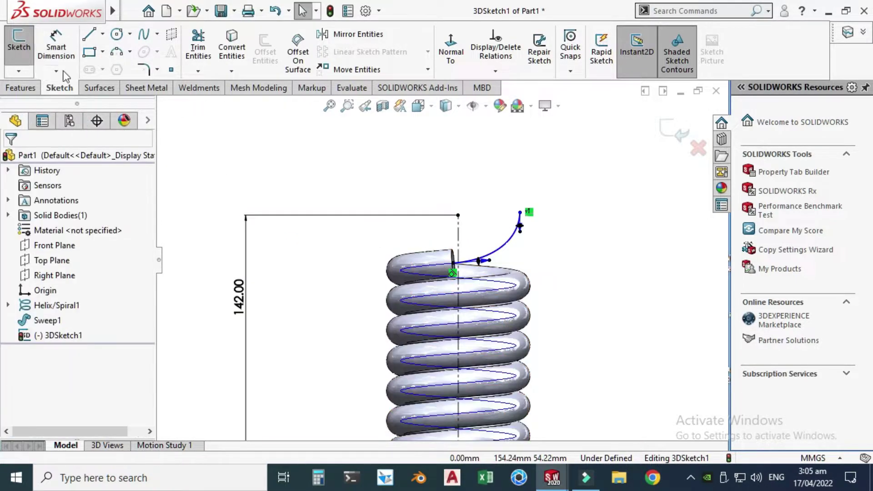
Step: Sketch a horizontal centerline about 9.2 mm long from the vertical centerline's upper end toward the spline's free end
click(103, 34)
click(118, 68)
scroll(454, 227, down, 3)
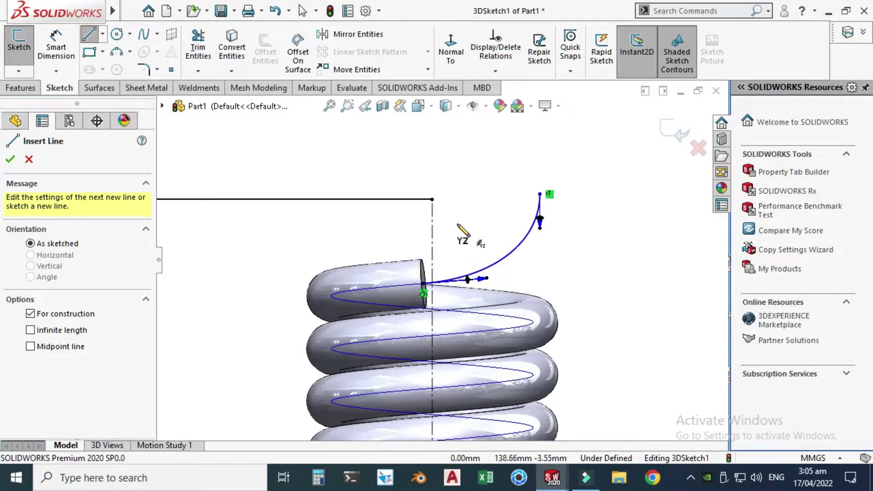
click(432, 199)
click(507, 199)
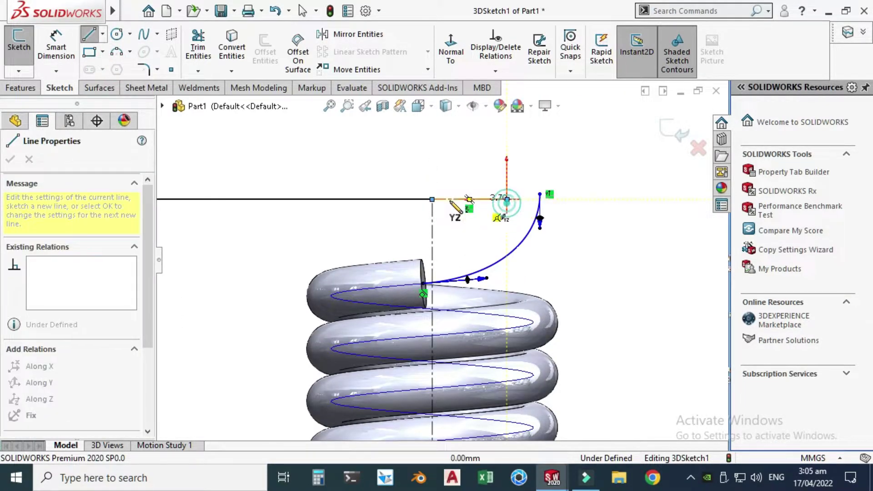
key(Escape)
Step: Dimension the horizontal centerline and set its length to 12 mm
click(56, 45)
click(460, 198)
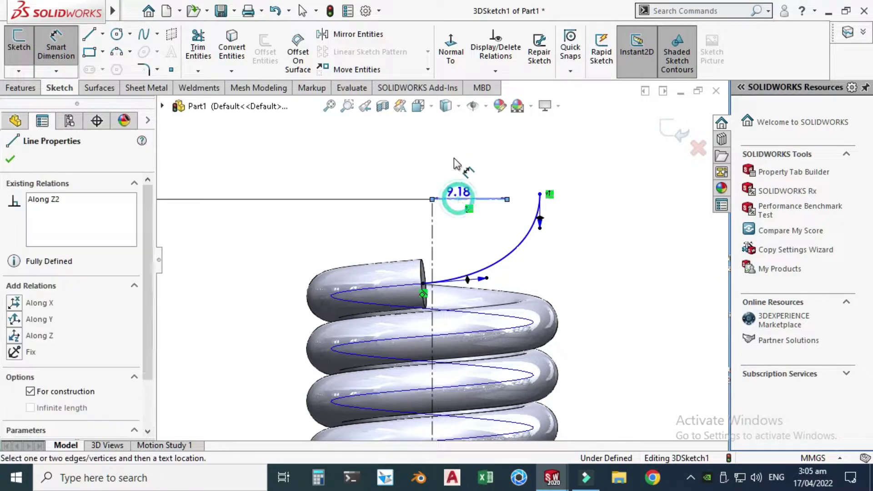
click(453, 155)
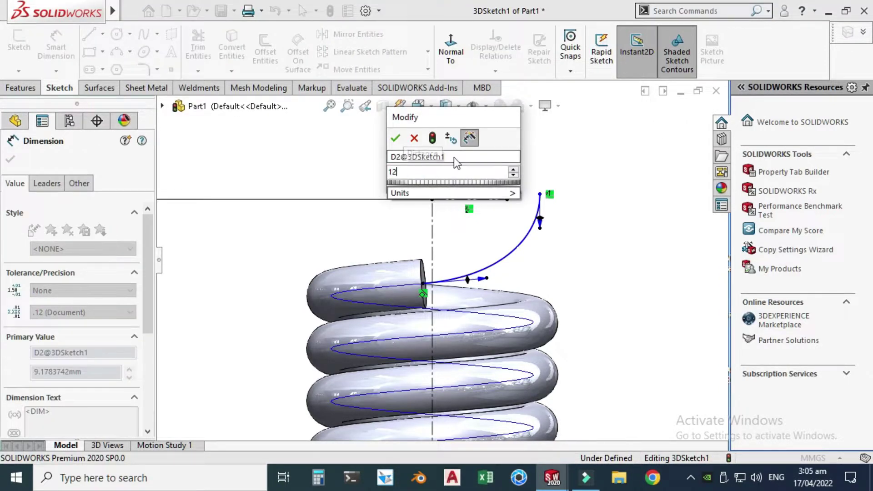
key(Return)
key(Escape)
Step: Merge the spline's free end with the outer endpoint of the 12 mm centerline
scroll(520, 200, down, 5)
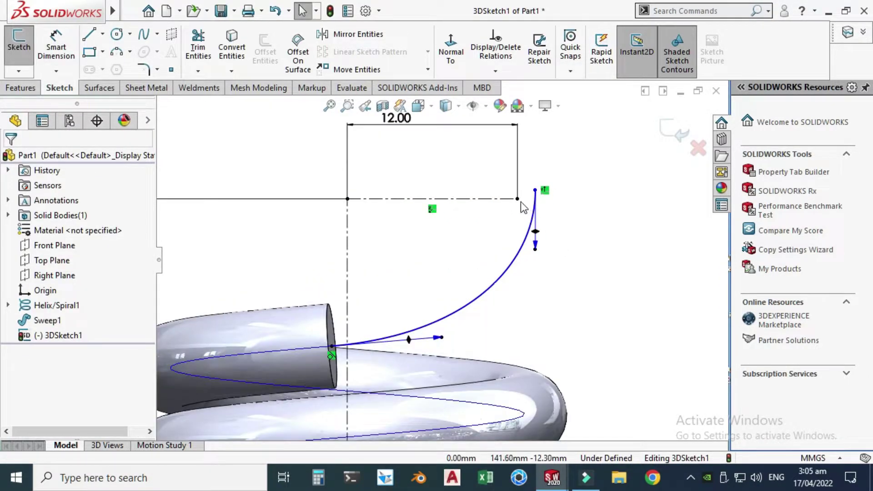
click(517, 199)
ctrl+click(535, 190)
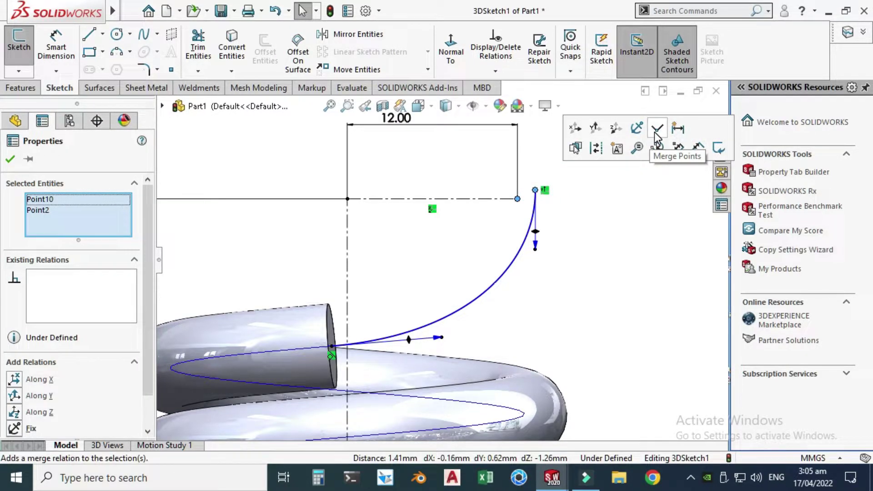
click(655, 131)
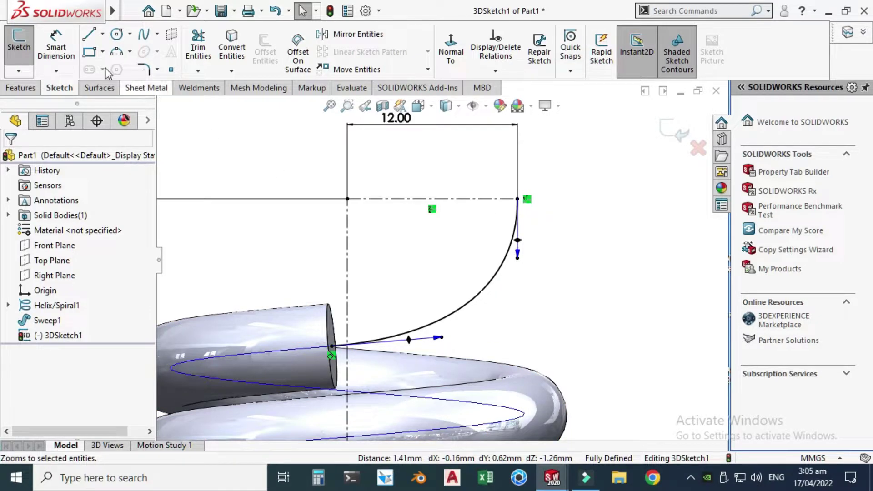
Step: Dimension the tangent handle at the spline's upper end and set it to 22 mm
click(56, 46)
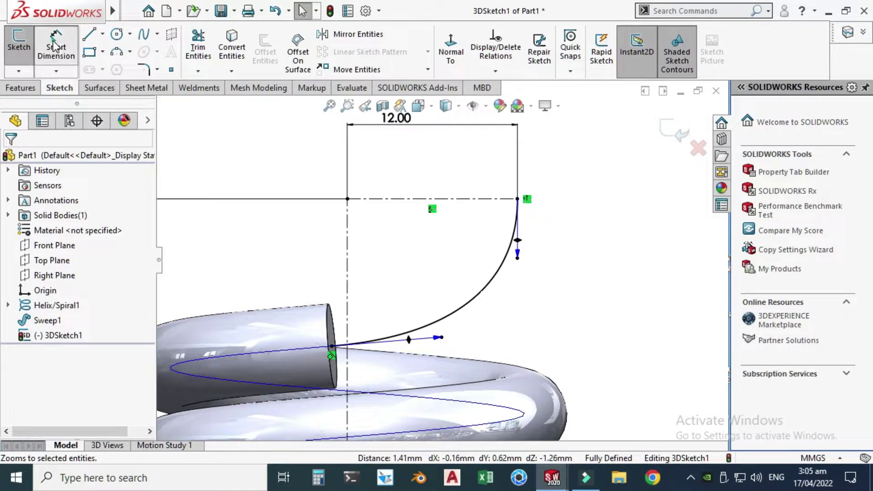
click(517, 259)
click(621, 314)
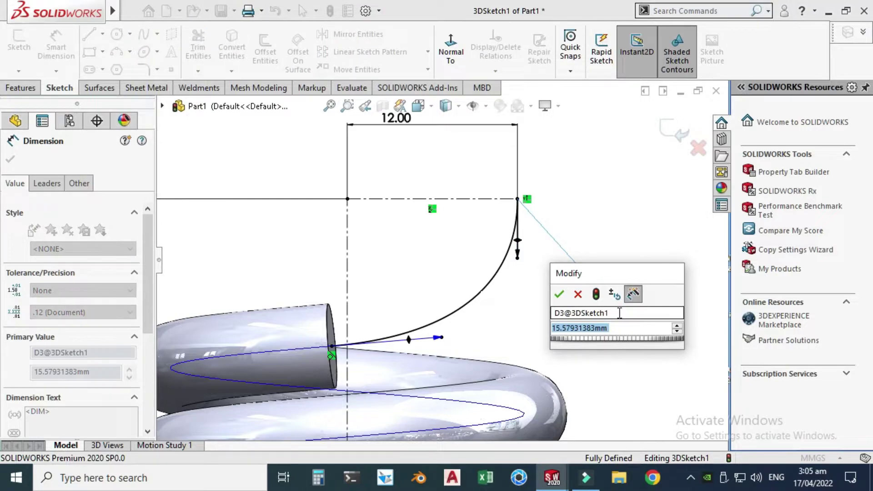
text(22)
key(Return)
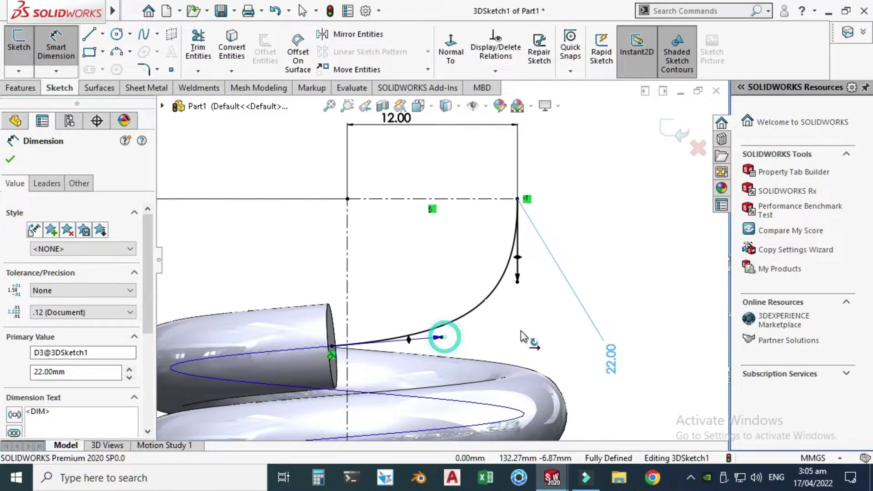
Step: Dimension the tangent handle at the spline's coil end and set it to 28 mm
click(443, 337)
click(554, 345)
text(28)
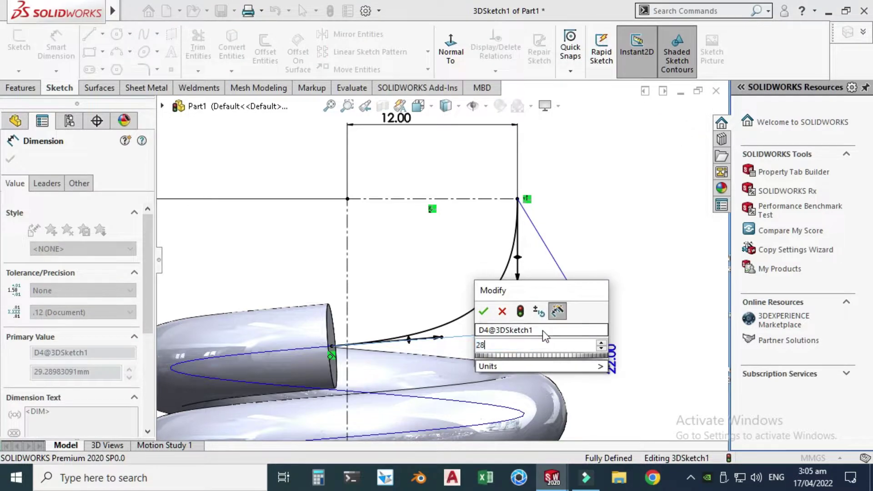
key(Return)
key(Escape)
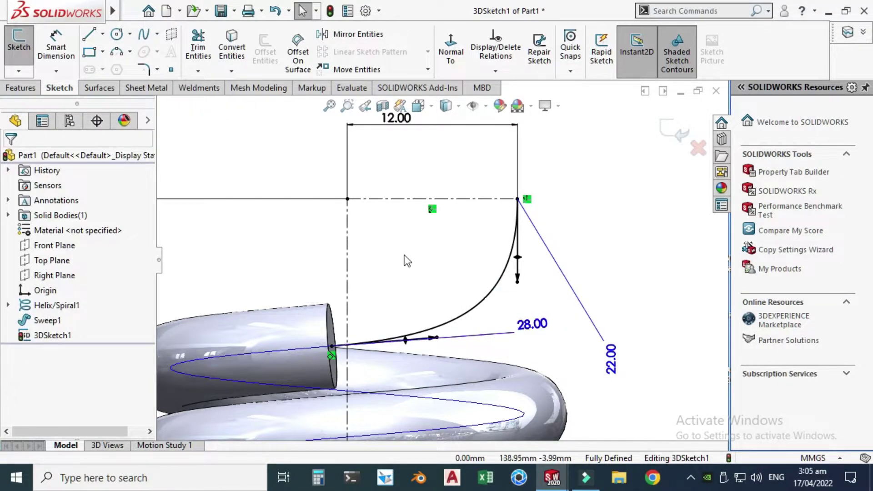
Step: Examine the dimensioned spline from the Back view to check how it connects the wire's end to the spring's axis
scroll(376, 263, up, 6)
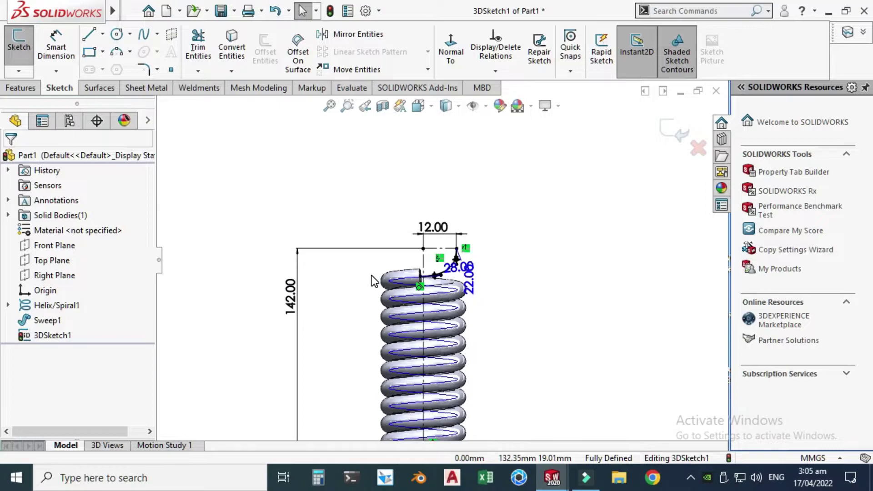
key(ctrl+z)
key(ctrl+z)
key(ctrl+z)
click(418, 106)
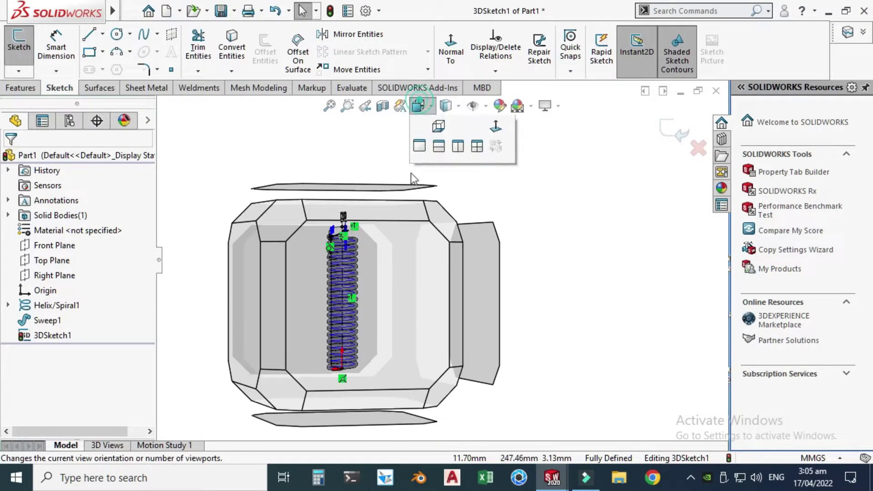
click(401, 308)
scroll(431, 273, down, 10)
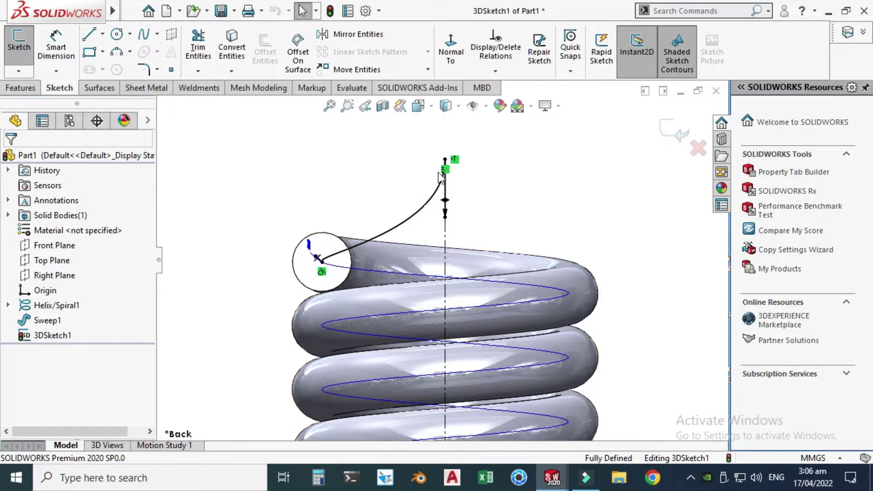
scroll(448, 247, up, 4)
scroll(448, 249, up, 3)
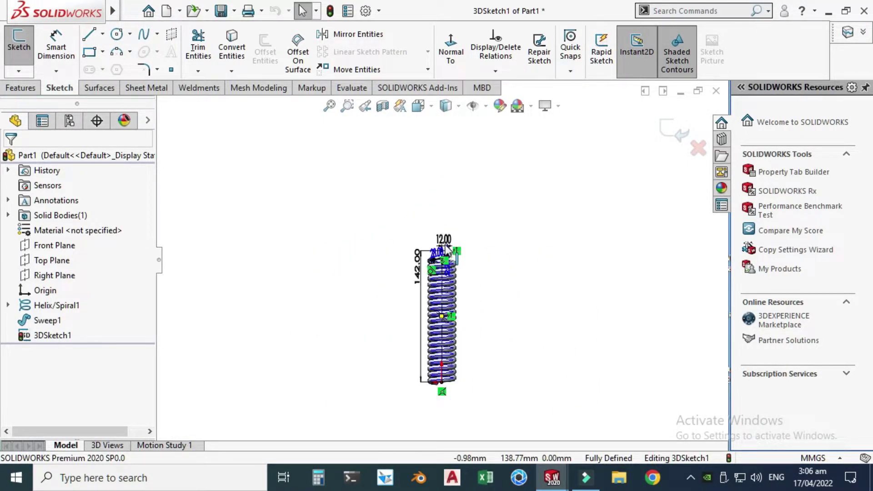
Step: Exit the 3D sketch containing the dimensioned spline and its construction lines
middle_drag(449, 260, 453, 266)
scroll(455, 245, down, 3)
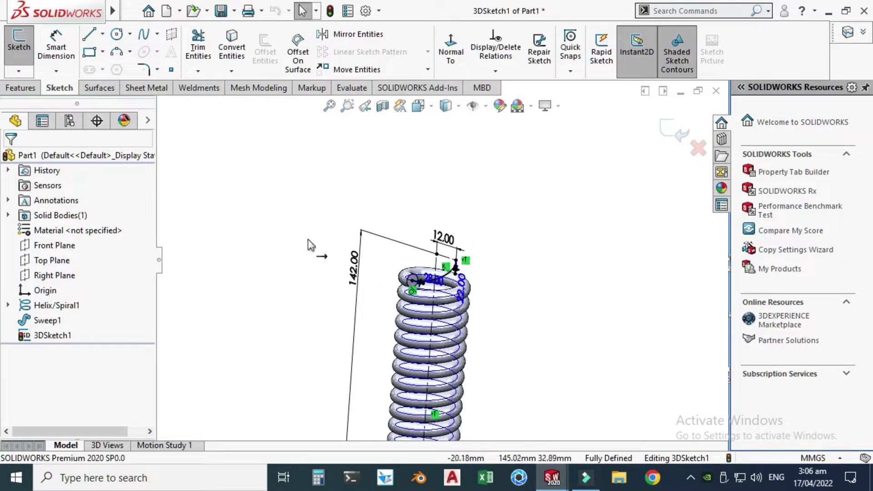
click(20, 88)
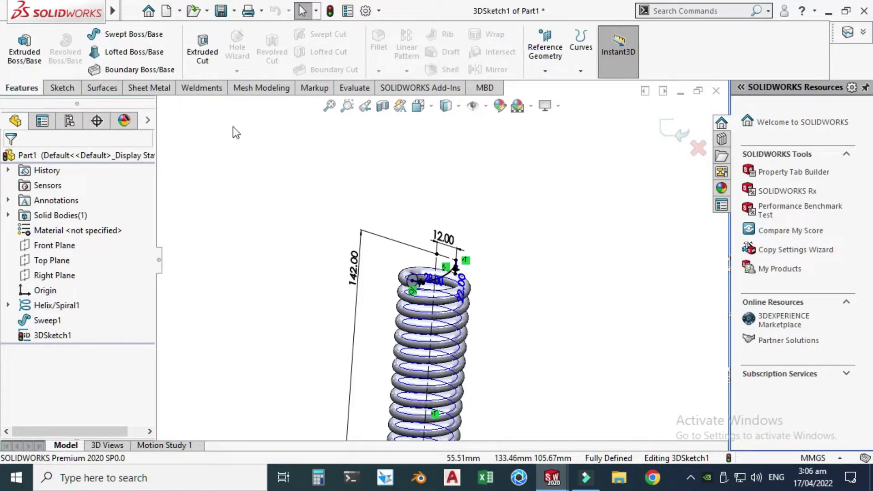
click(667, 132)
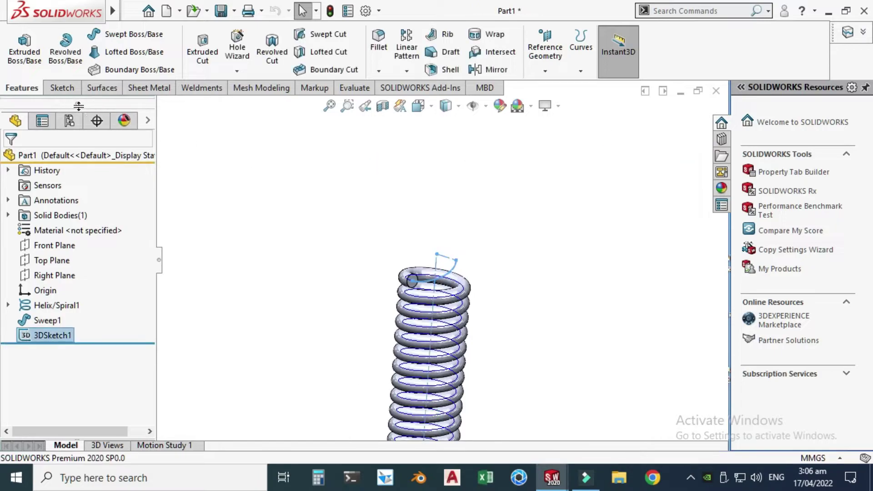
Step: Sweep a 6 mm circular profile along the 3D sketch spline at the top of the coil
click(117, 35)
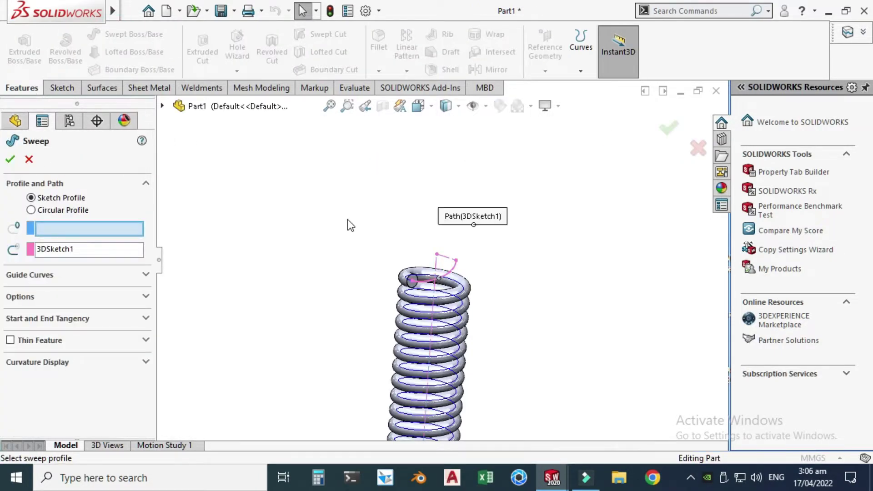
click(64, 210)
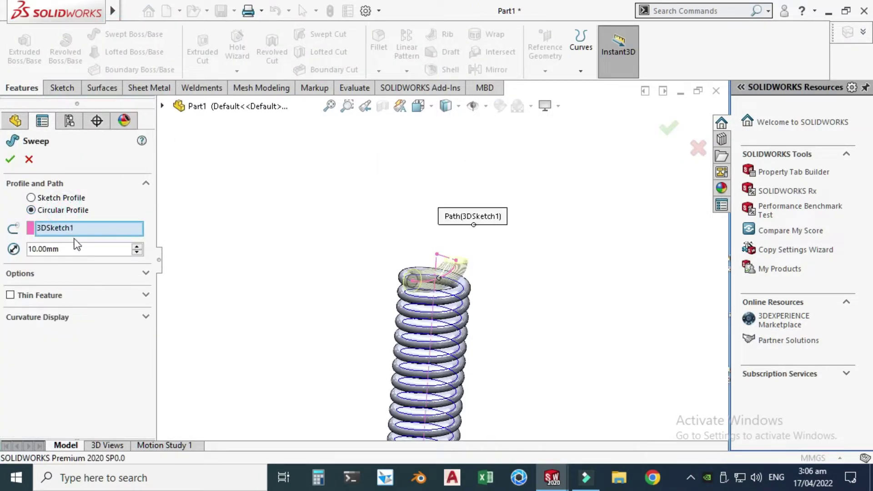
double_click(83, 253)
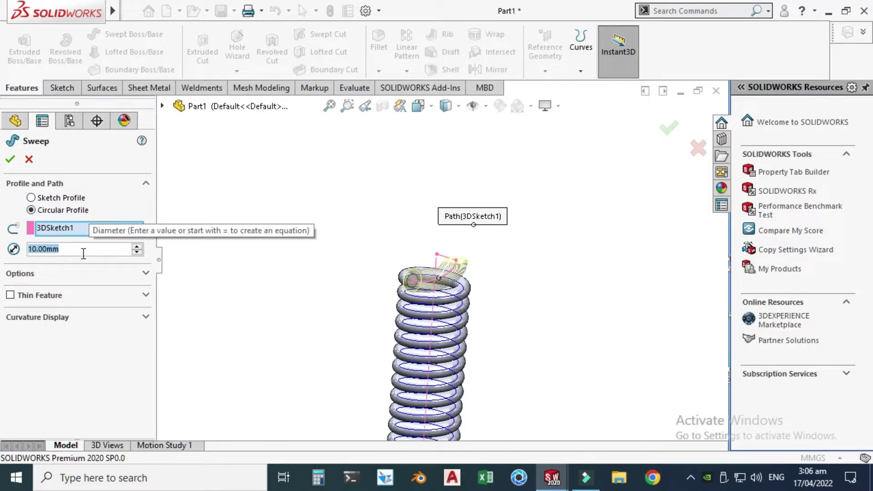
text(6)
key(Return)
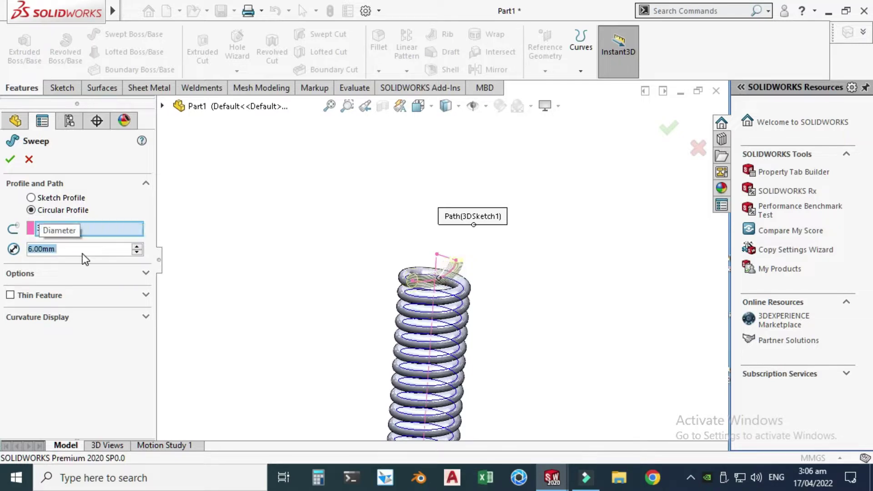
click(11, 158)
scroll(346, 275, down, 8)
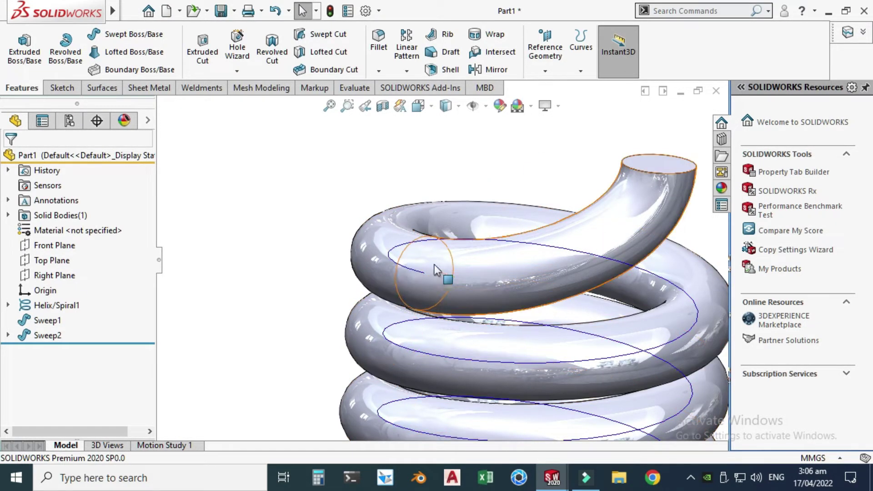
scroll(515, 261, up, 10)
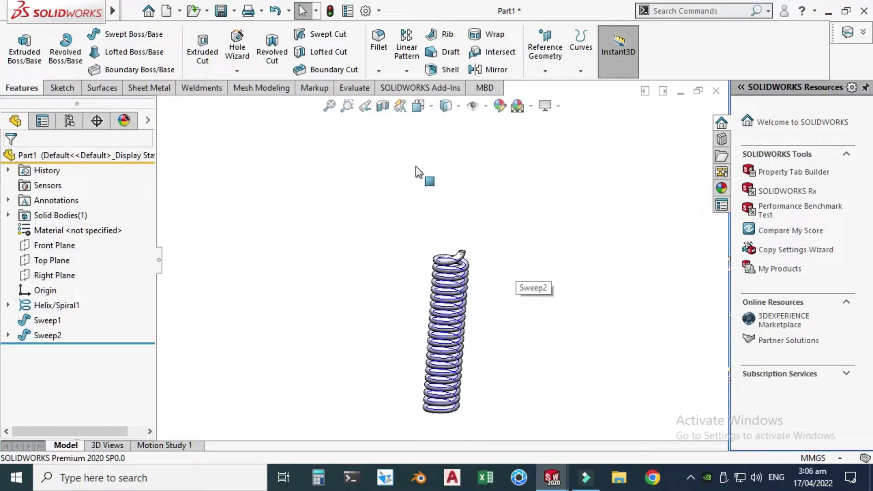
Step: Start a new sketch on the Right Plane with the model in the Right view
click(416, 111)
click(437, 131)
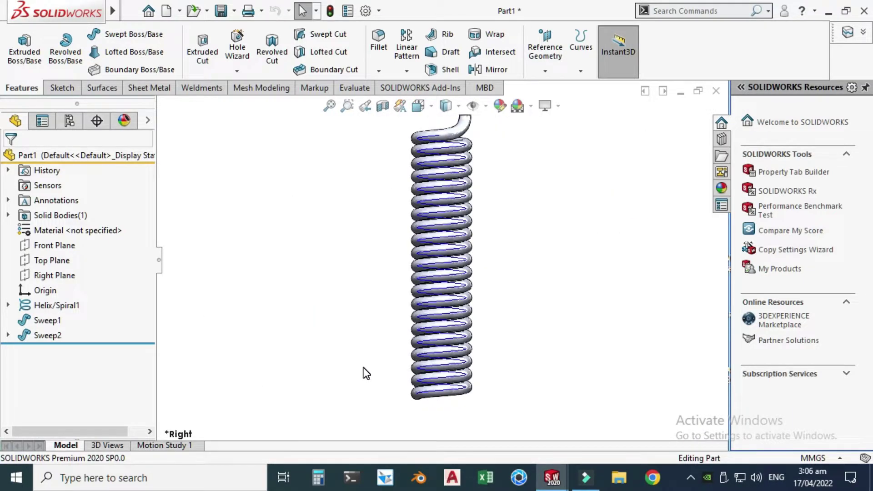
scroll(362, 238, up, 3)
scroll(479, 140, down, 2)
scroll(449, 182, down, 2)
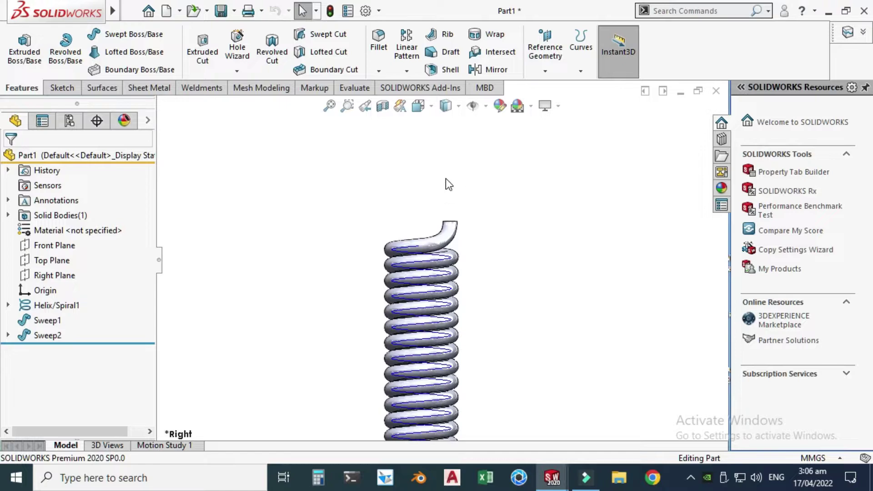
click(64, 275)
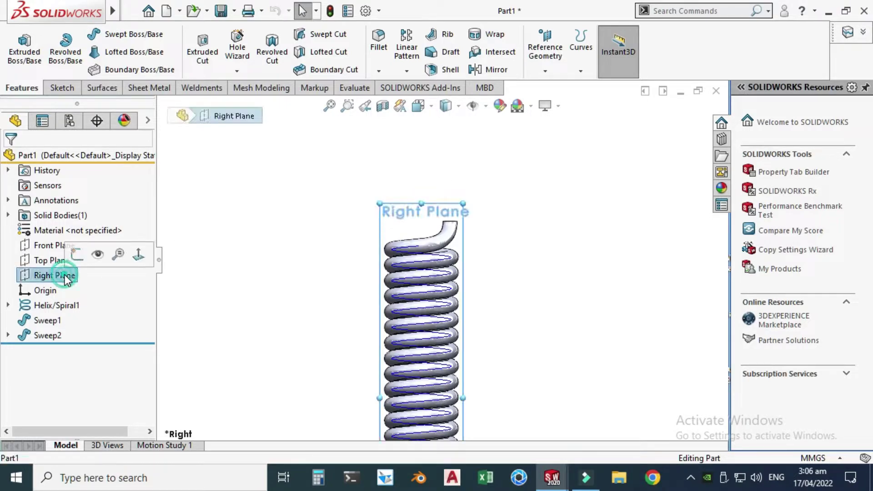
click(80, 252)
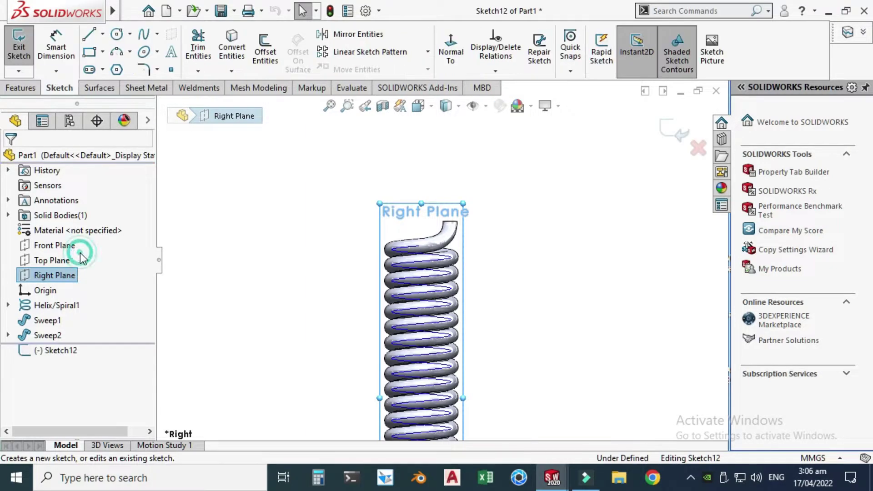
Step: Sketch the hook path: a vertical line about 18 mm long up from the wire's end, a tangent arc over, and a shorter vertical line down
click(102, 35)
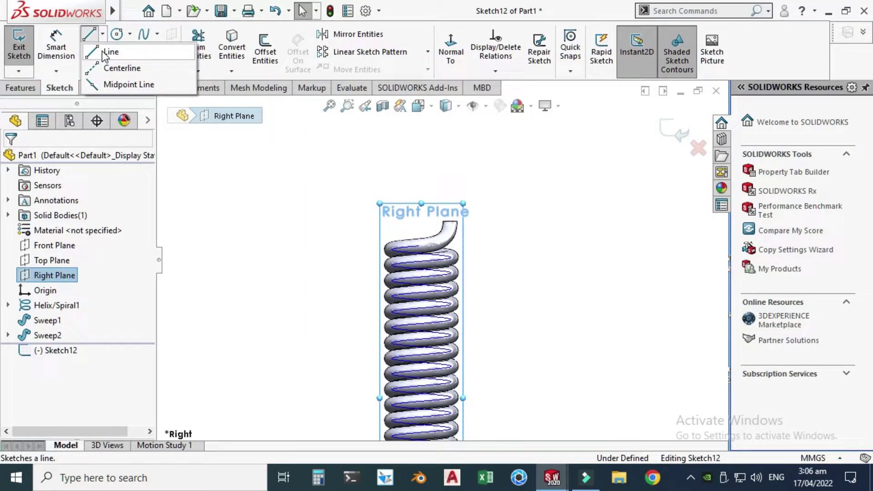
click(106, 52)
scroll(395, 154, down, 3)
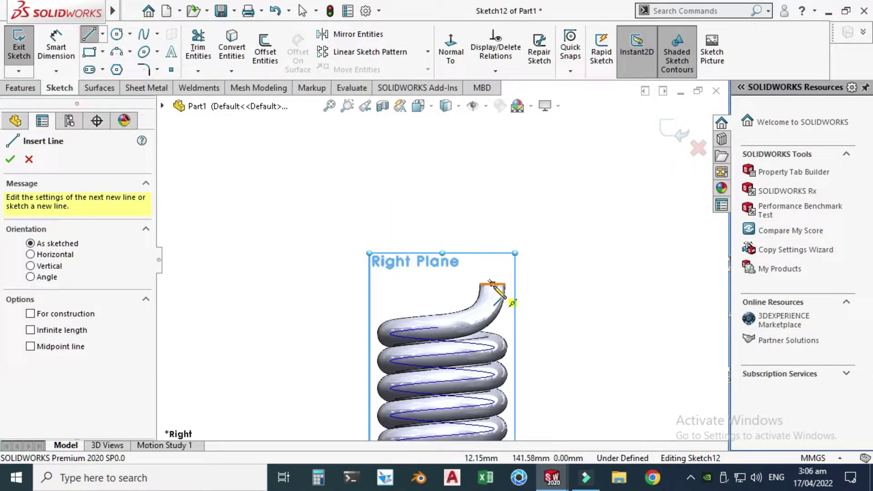
click(493, 284)
click(493, 208)
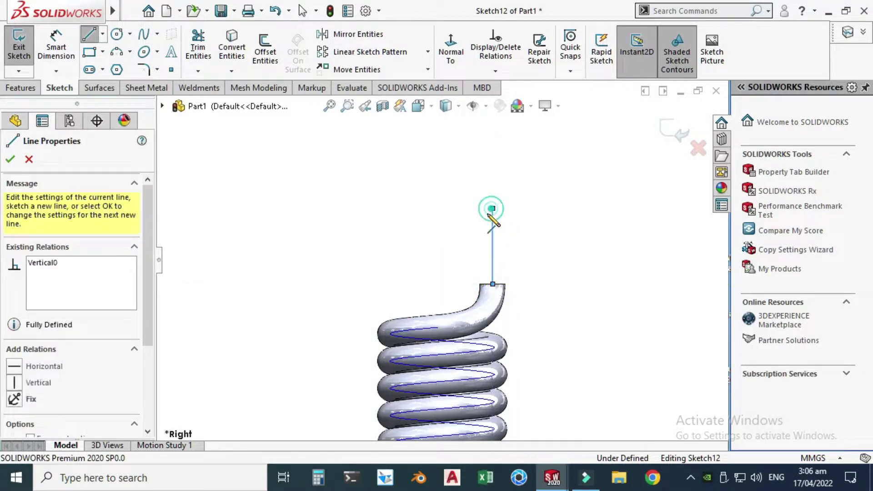
mouse_move(492, 209)
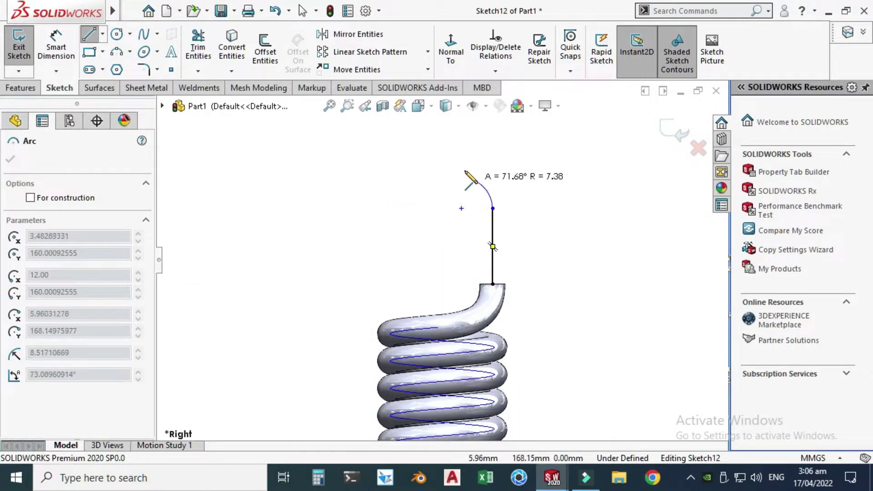
click(390, 204)
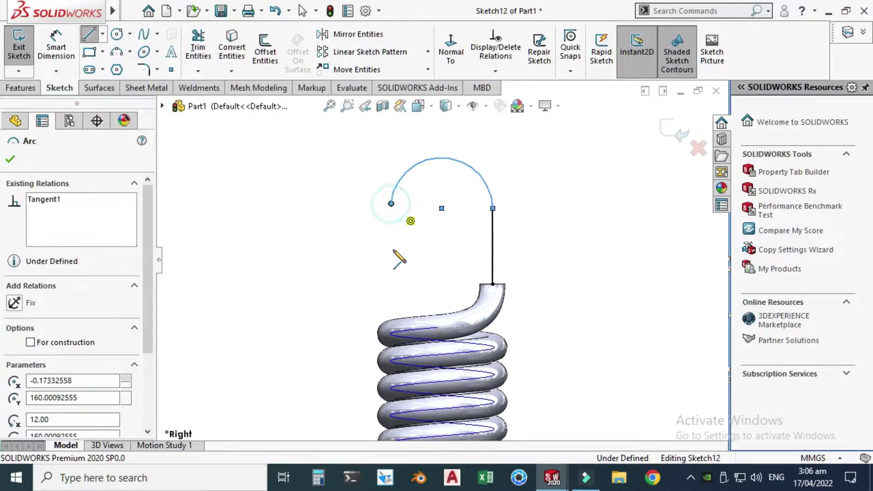
double_click(391, 250)
key(Escape)
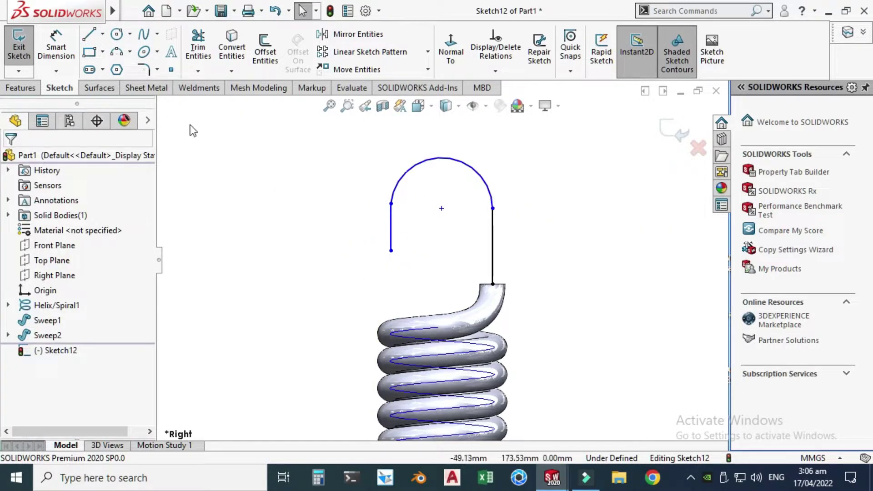
Step: Dimension the hook's vertical line rising from the wire end and set it to 15 mm
click(55, 40)
click(493, 252)
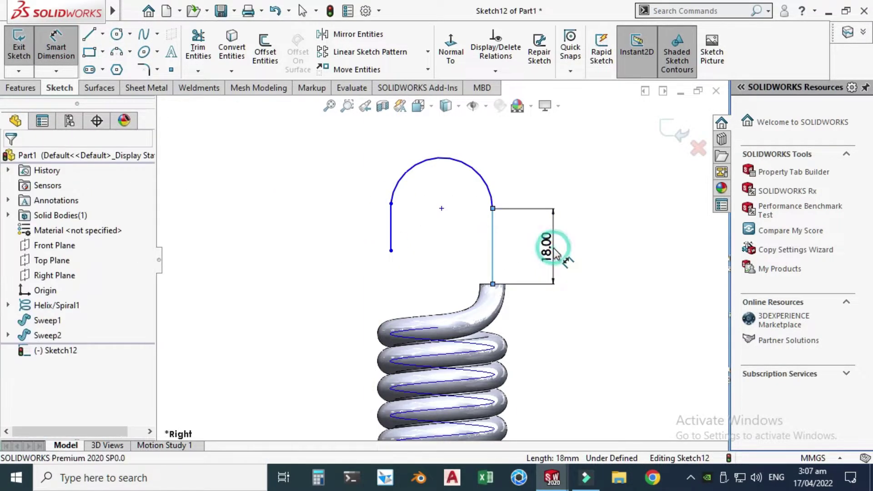
click(559, 247)
text(15)
key(Return)
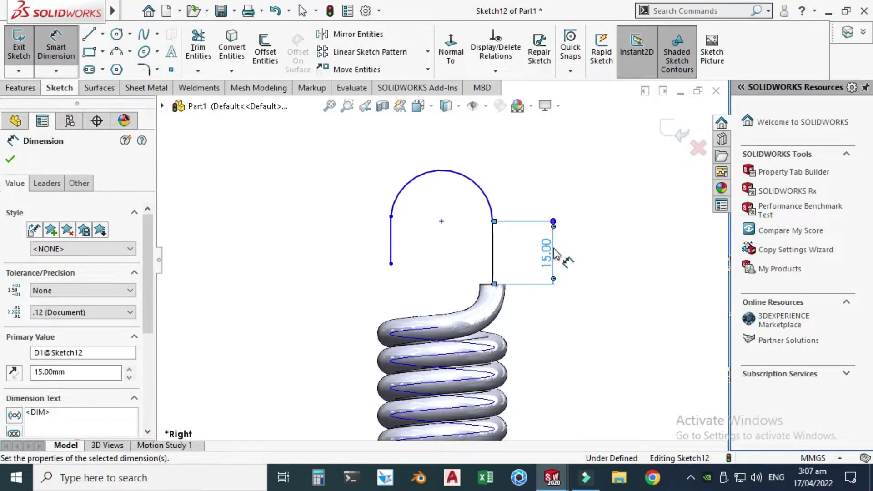
key(Escape)
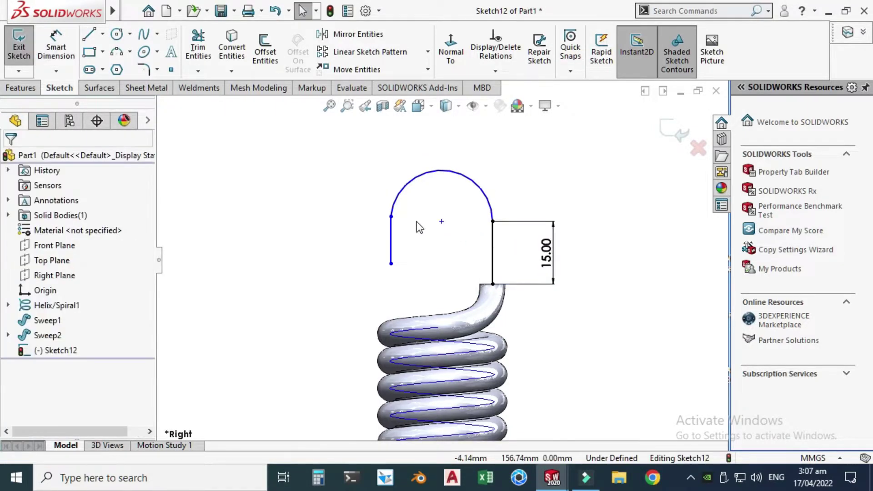
Step: Dimension the horizontal distance between the hook arc's two endpoints and set it to 24 mm
click(65, 58)
click(390, 217)
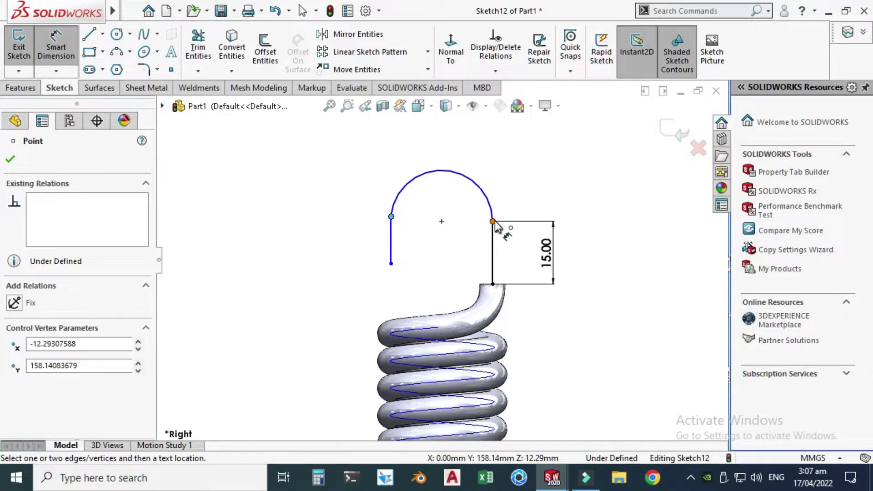
click(492, 219)
click(458, 140)
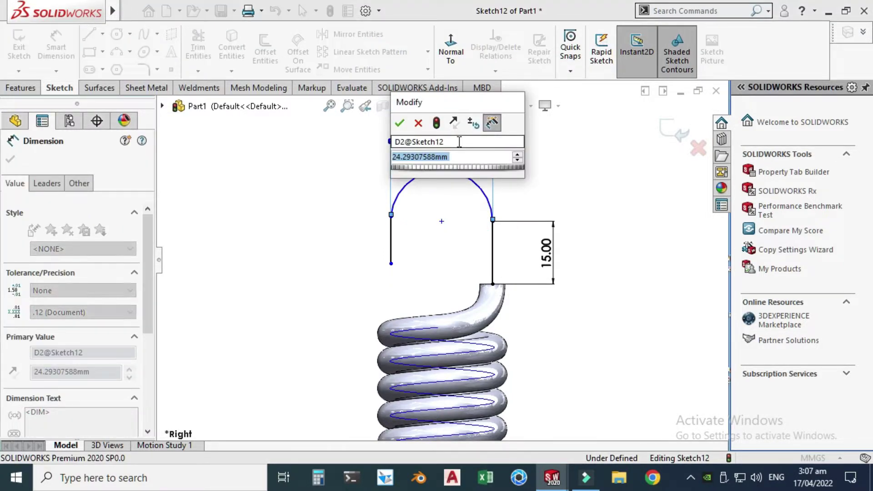
key(Return)
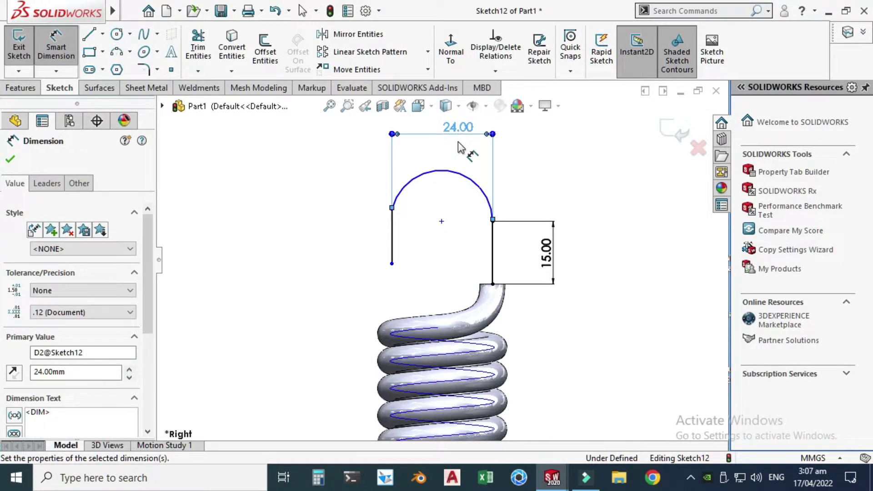
key(Escape)
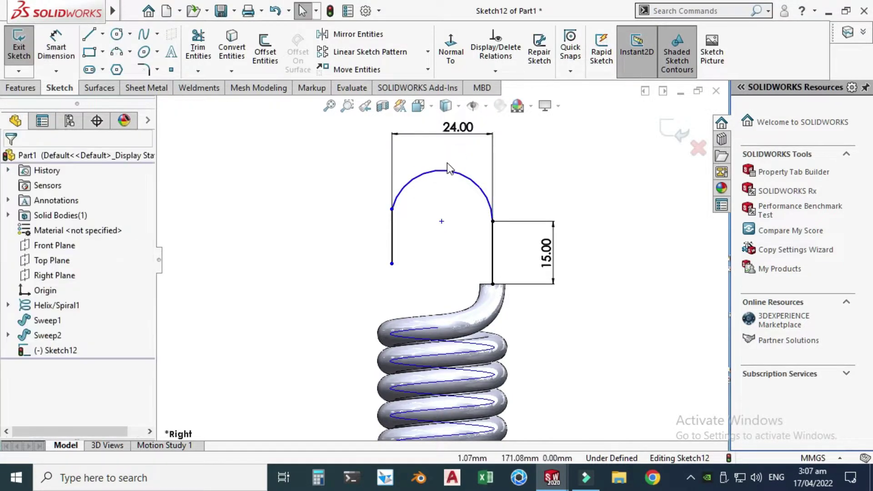
Step: Add a horizontal relation between the two endpoints of the hook arc
click(390, 211)
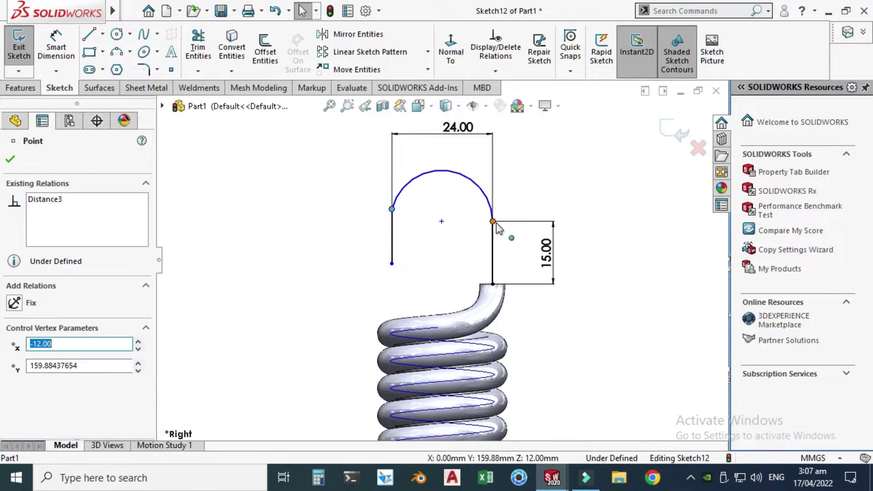
ctrl+click(494, 222)
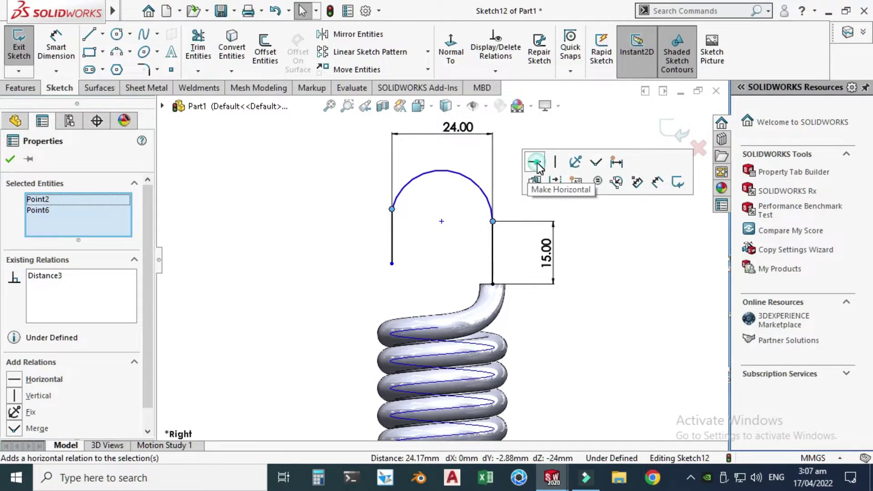
click(536, 162)
click(362, 238)
Step: Dimension the short vertical line at the hook's free end and set it to 10 mm
right_drag(363, 238, 373, 182)
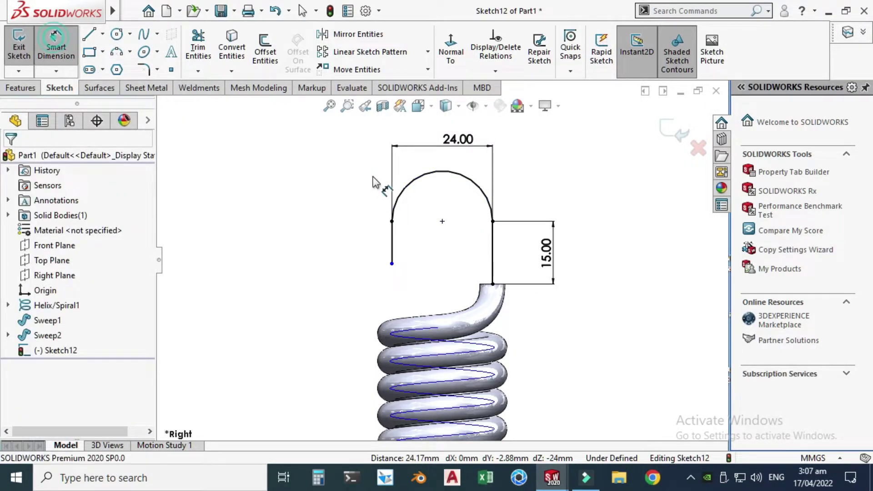
click(394, 257)
click(318, 240)
text(10)
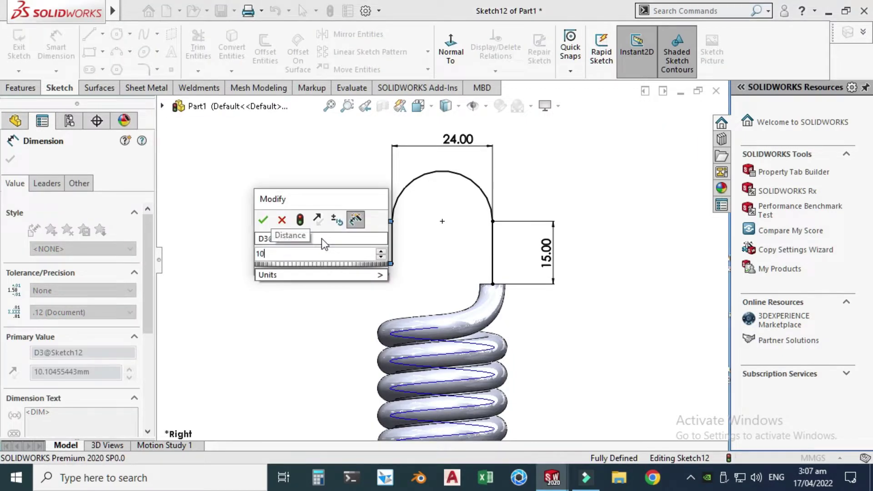
key(Return)
key(Escape)
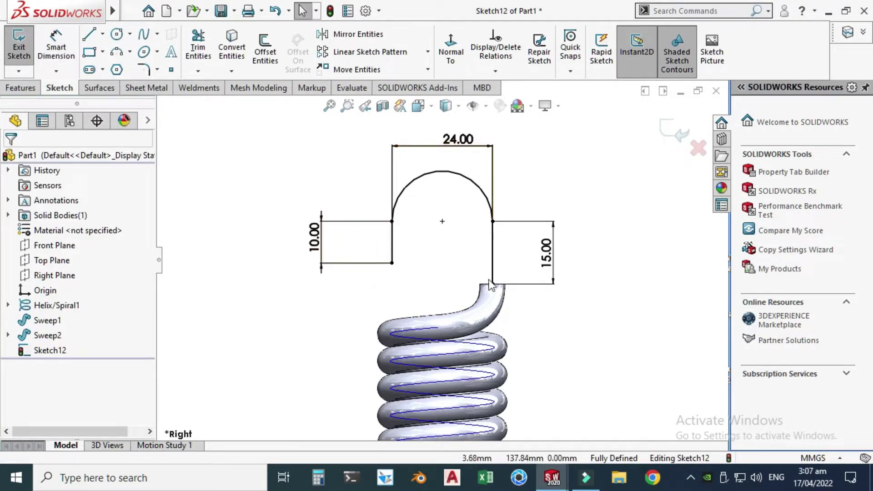
Step: Set the horizontal dimension across the hook arc to 25 mm
click(458, 139)
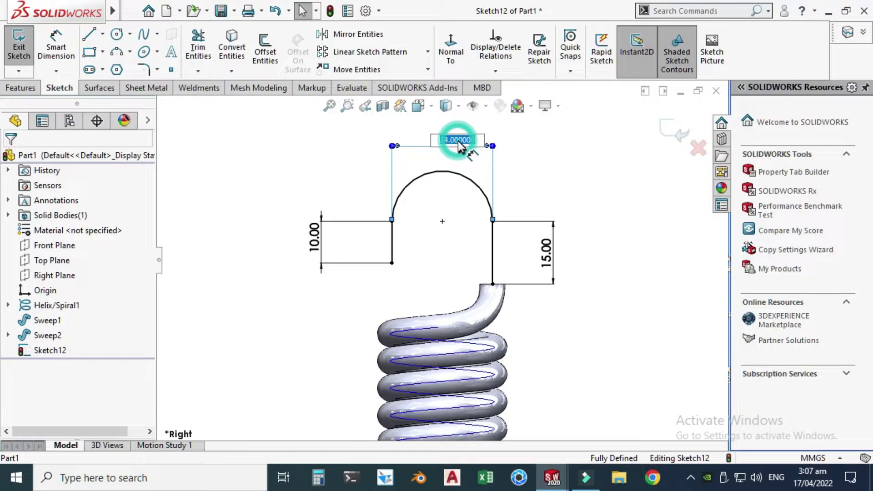
text(25)
key(Return)
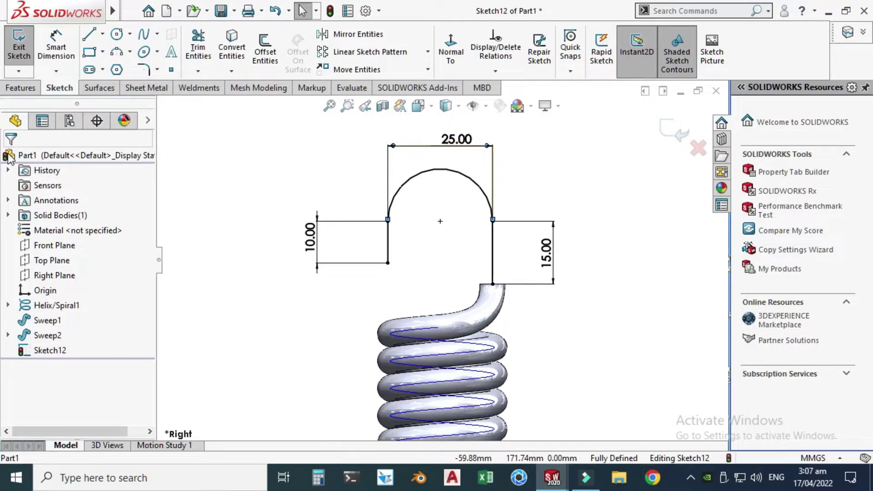
Step: Sweep a 6 mm circular profile along the hook sketch to form the spring's upper hook
click(20, 87)
click(122, 36)
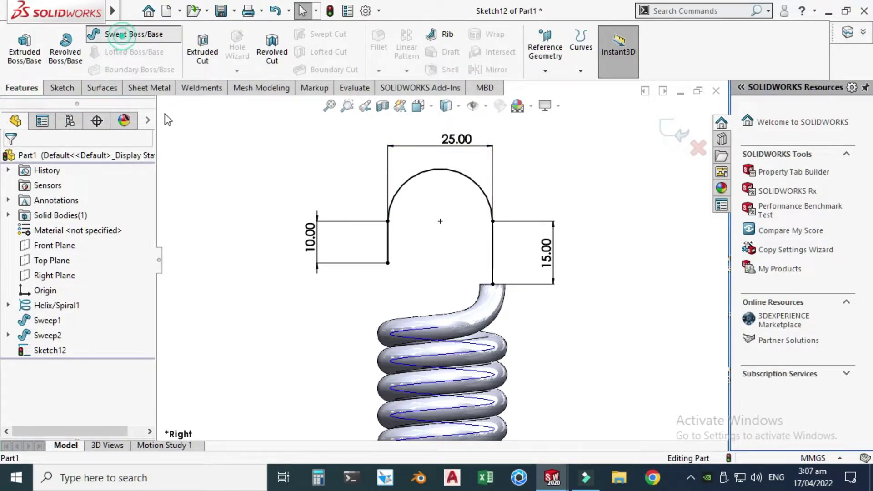
click(31, 210)
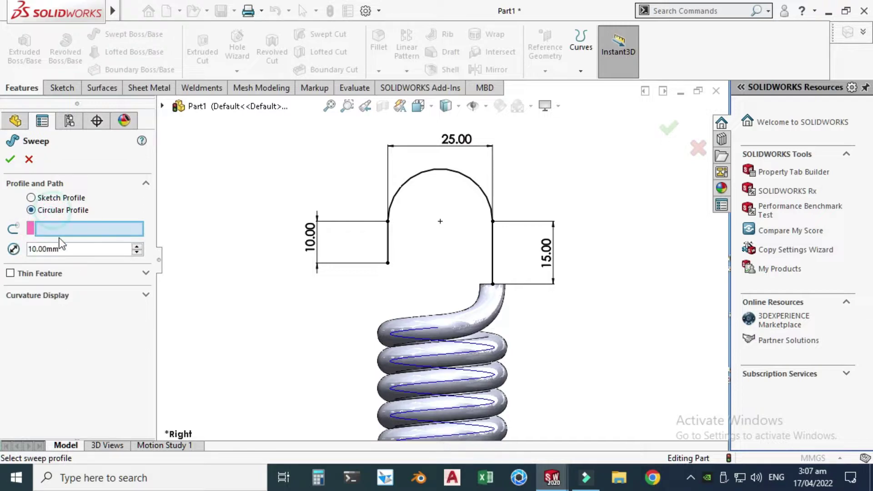
click(78, 250)
text(6)
key(Return)
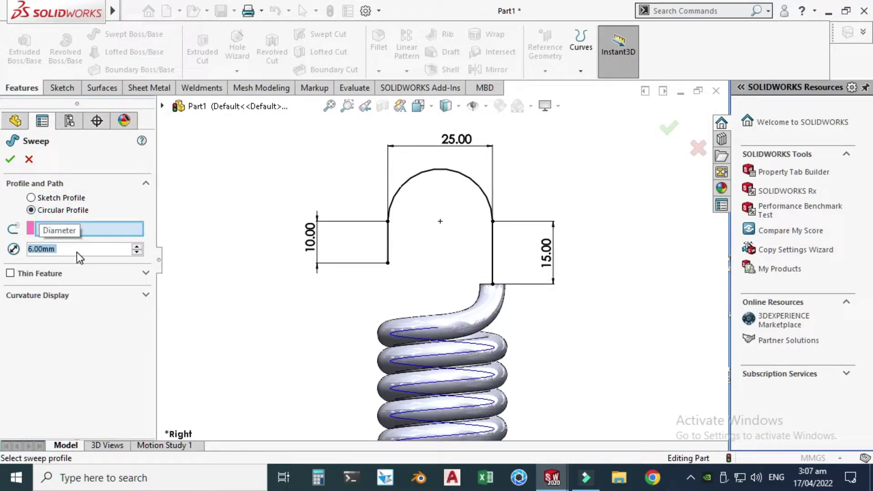
click(494, 249)
click(10, 159)
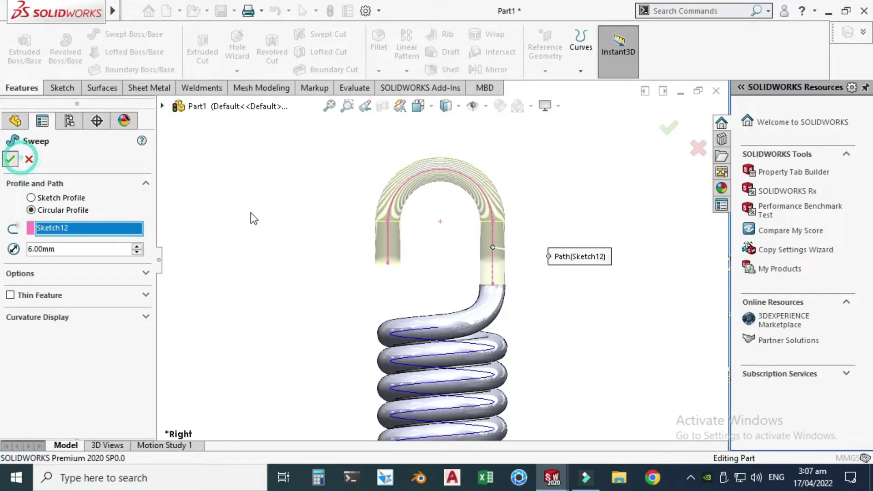
key(f)
scroll(436, 294, down, 6)
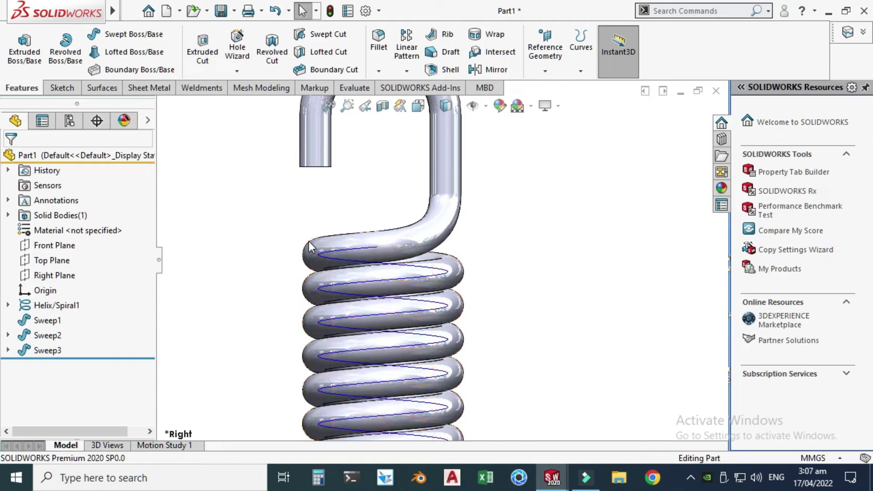
Step: Examine the spring with its upper hook, compare it with the finished Extension Tension Spring part, and return to Part1
click(410, 239)
scroll(411, 239, up, 2)
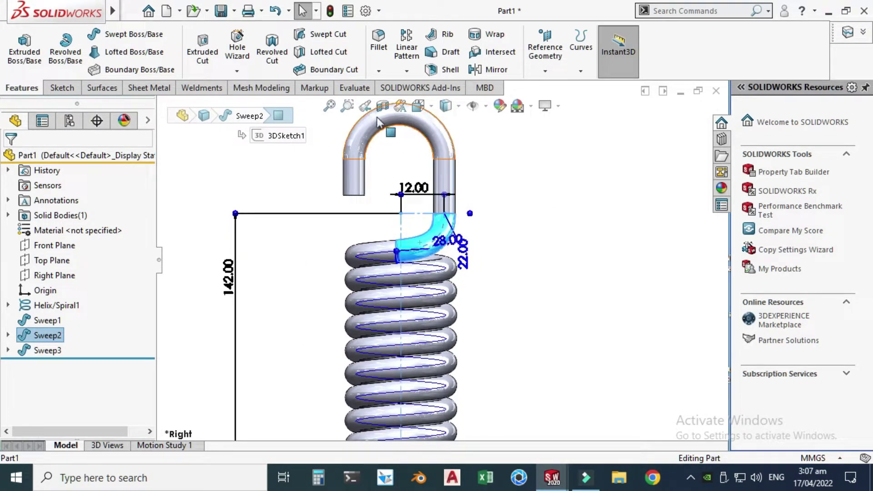
scroll(441, 264, up, 5)
click(449, 291)
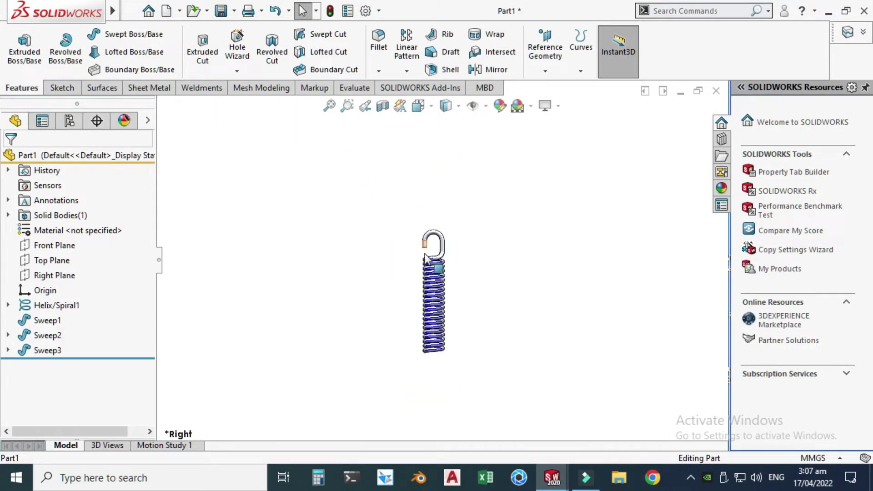
scroll(449, 376, down, 2)
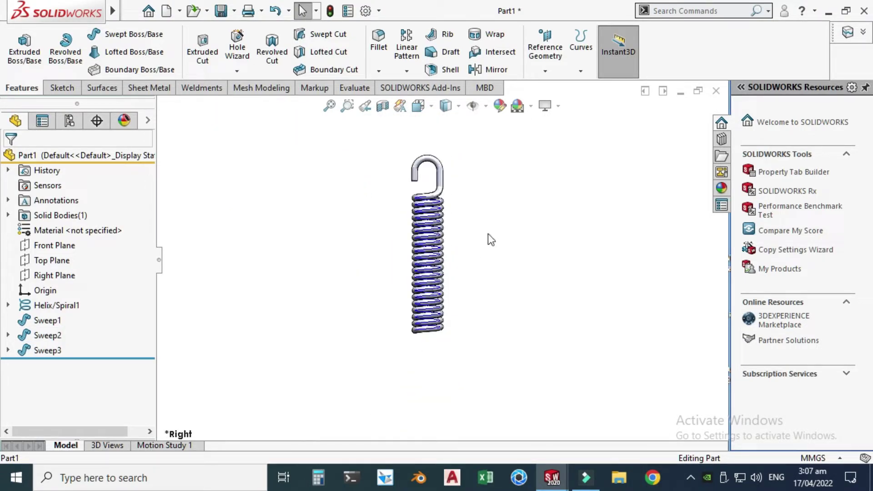
click(682, 93)
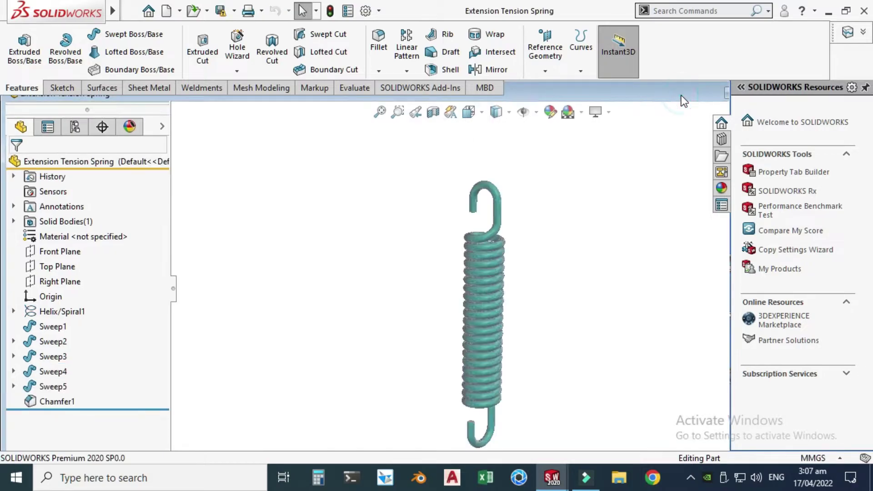
click(464, 115)
click(304, 337)
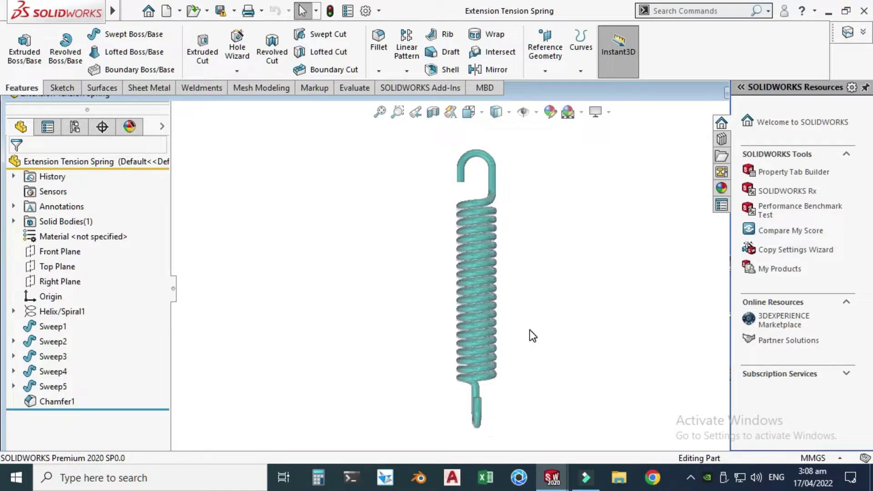
click(724, 94)
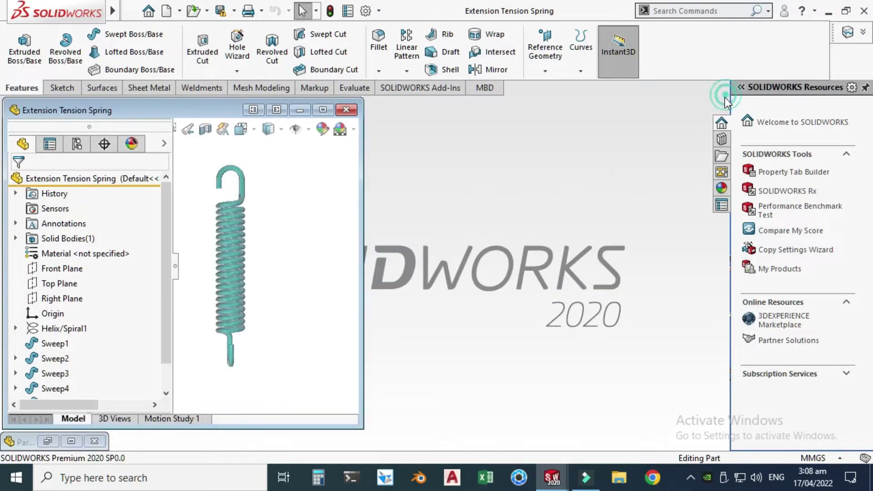
click(300, 111)
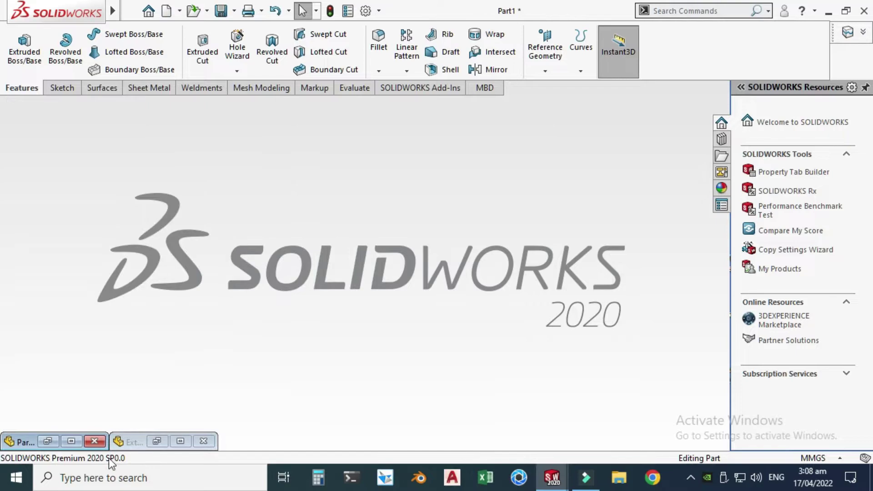
click(73, 440)
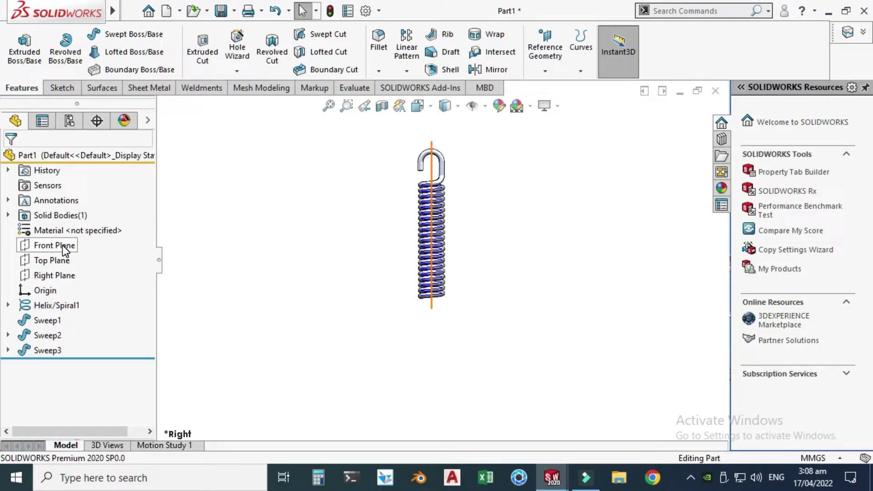
Step: Orient the view normal to the Front Plane and start a new 3D sketch
click(64, 247)
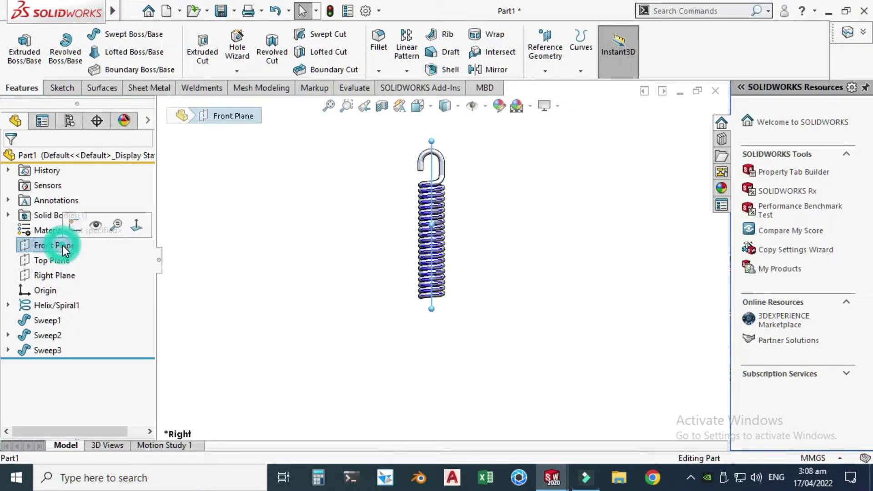
click(137, 224)
scroll(460, 335, down, 3)
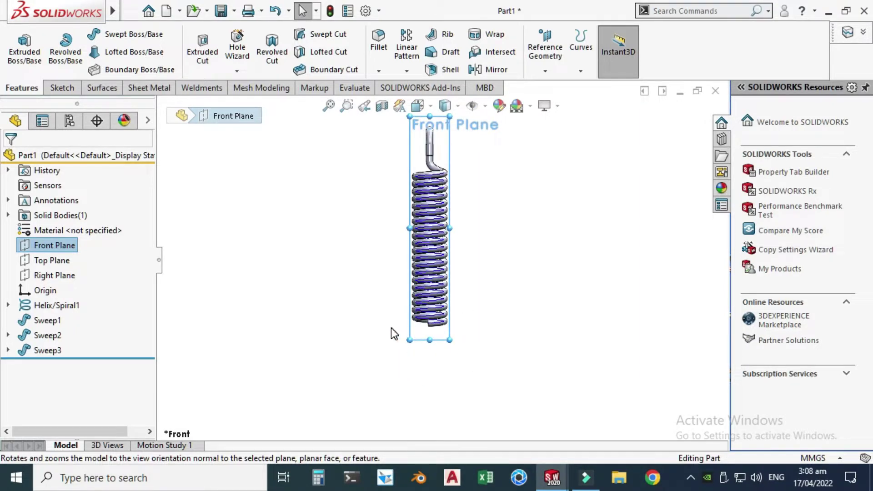
click(61, 88)
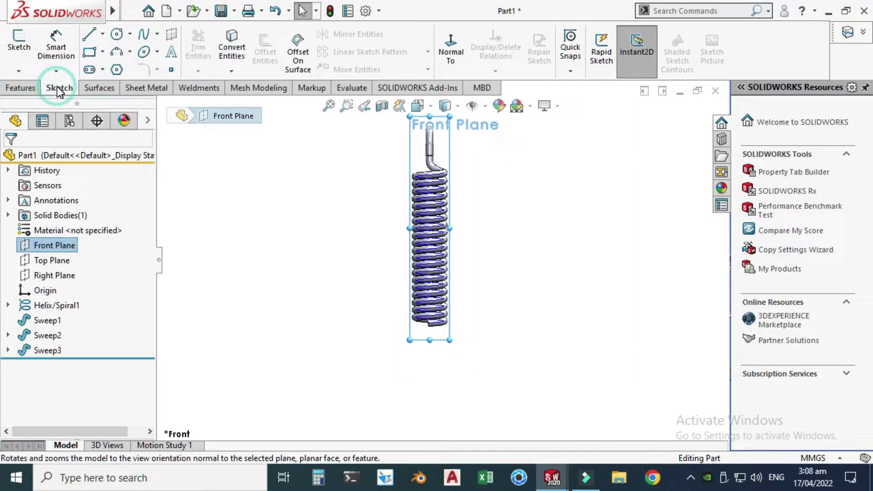
click(19, 71)
click(30, 104)
Step: Sketch a two-point spline from the helix's lower endpoint to about X -15 mm, Y -10 mm, below and outside the coil
scroll(426, 351, down, 3)
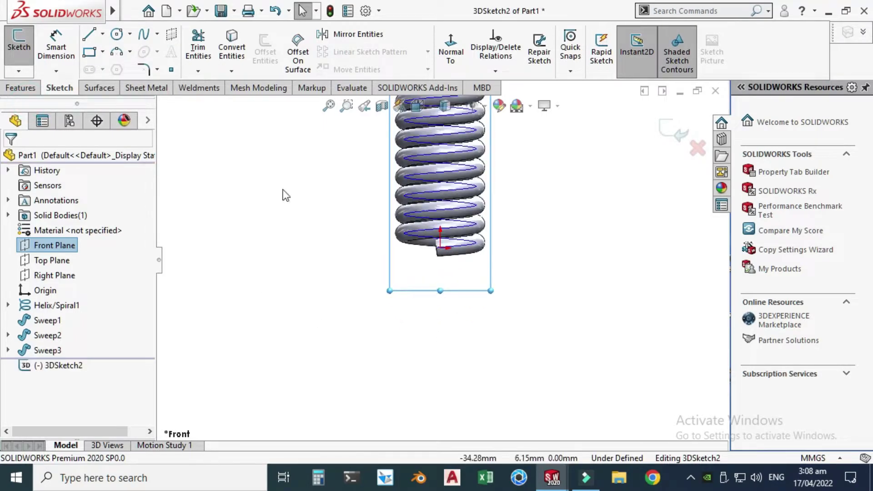
click(157, 34)
click(169, 35)
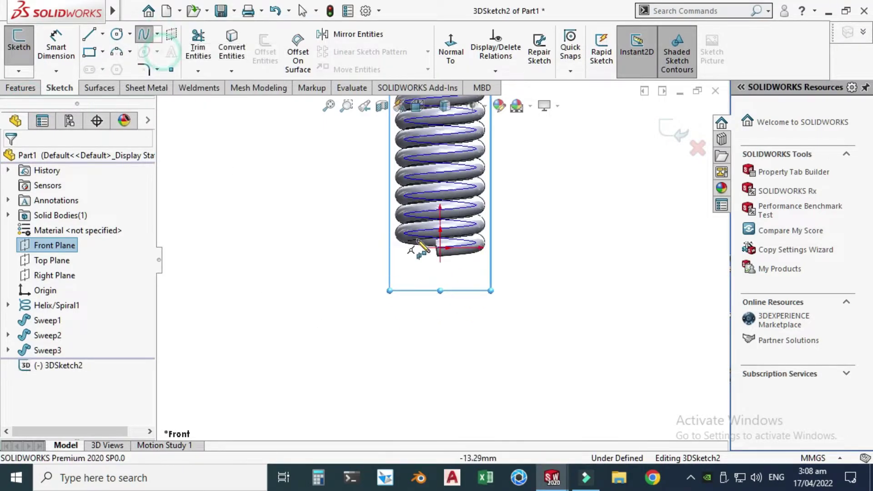
scroll(421, 246, down, 3)
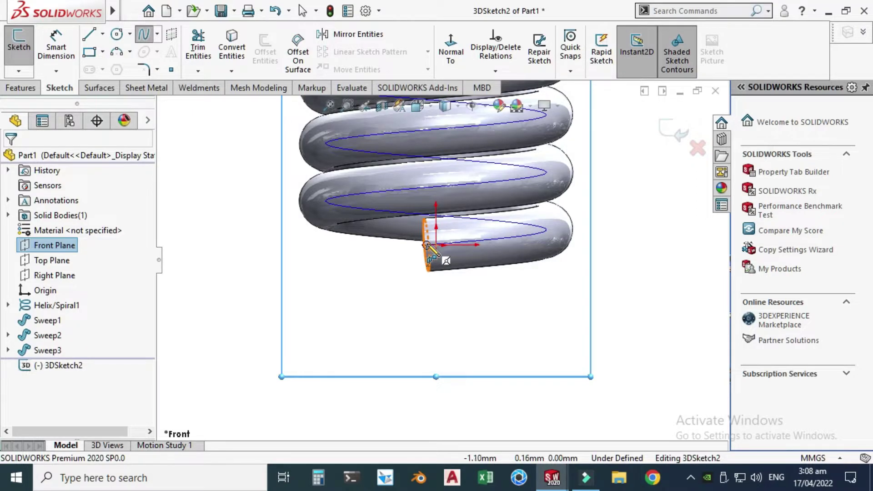
scroll(426, 245, down, 3)
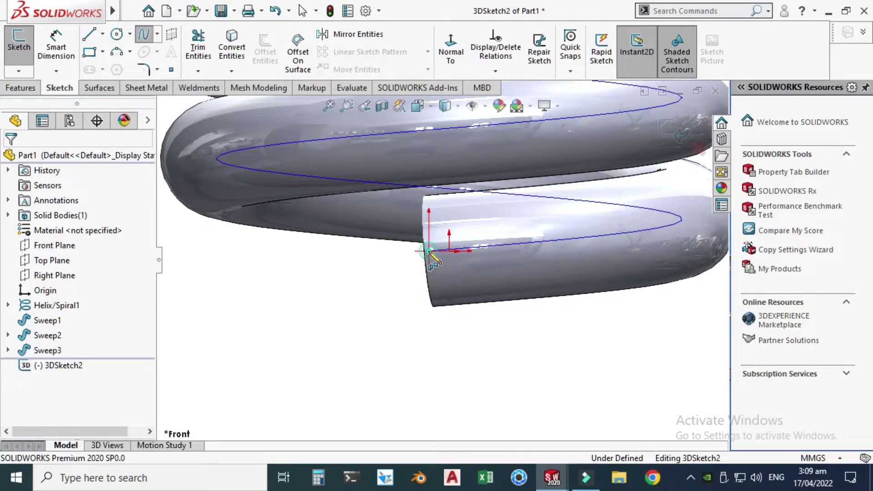
click(429, 251)
scroll(432, 257, up, 5)
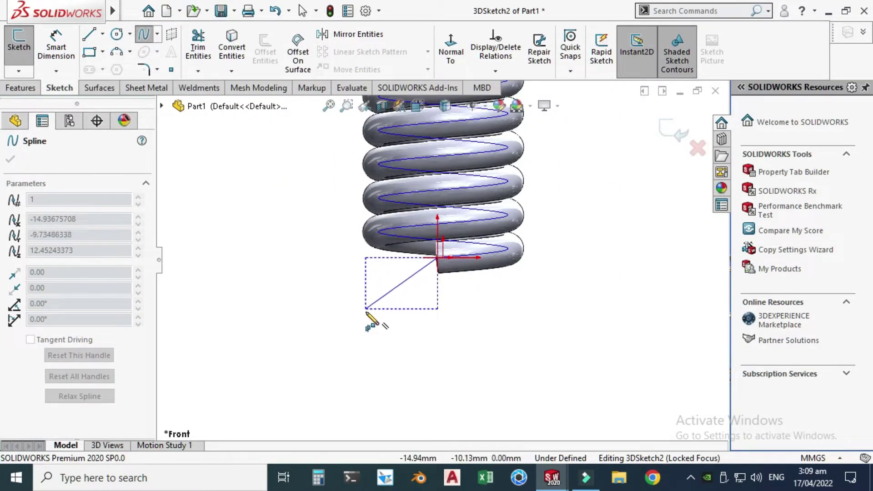
click(363, 312)
Step: Add a tangent relation between the new spline and the helix edge at the spring's lower end
scroll(432, 268, down, 5)
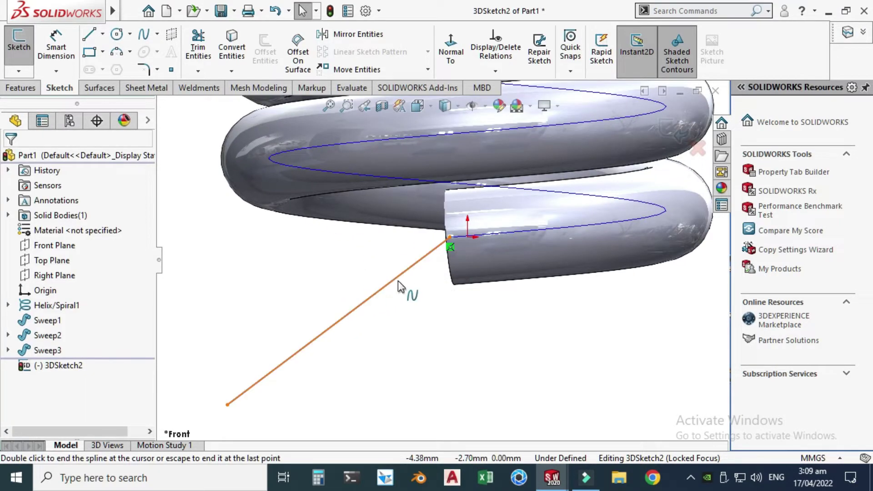
double_click(398, 280)
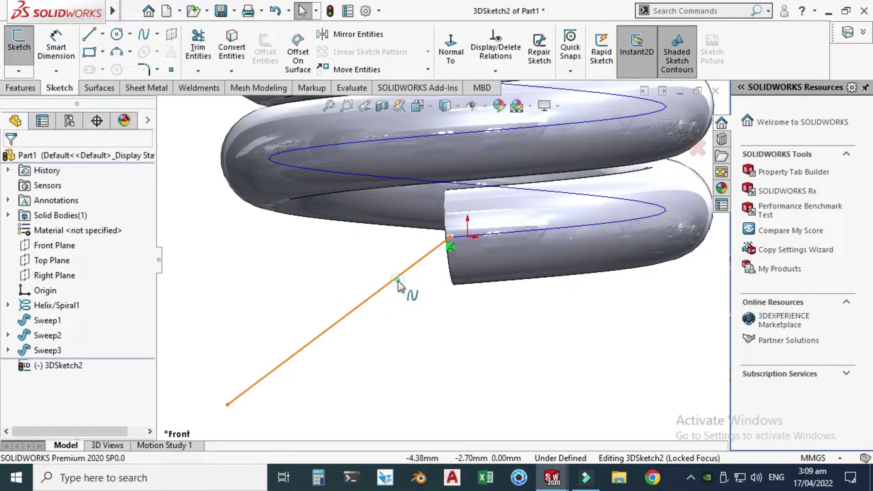
ctrl+click(520, 234)
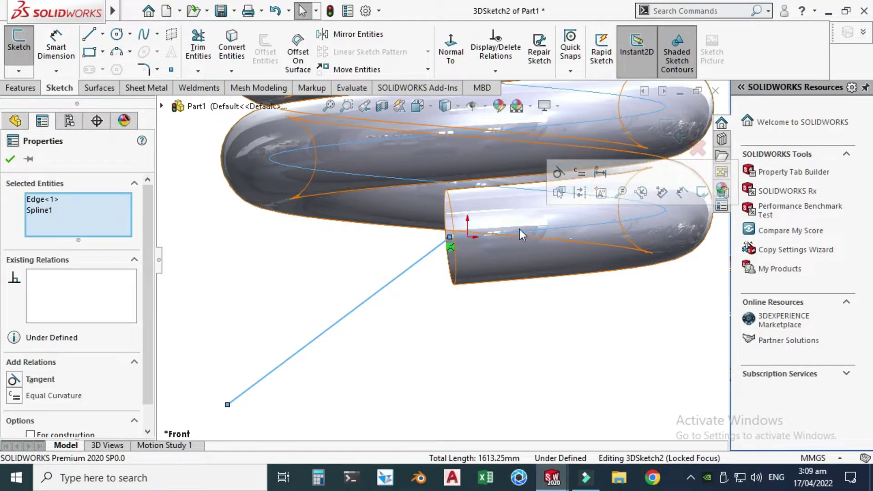
click(558, 173)
scroll(358, 276, up, 4)
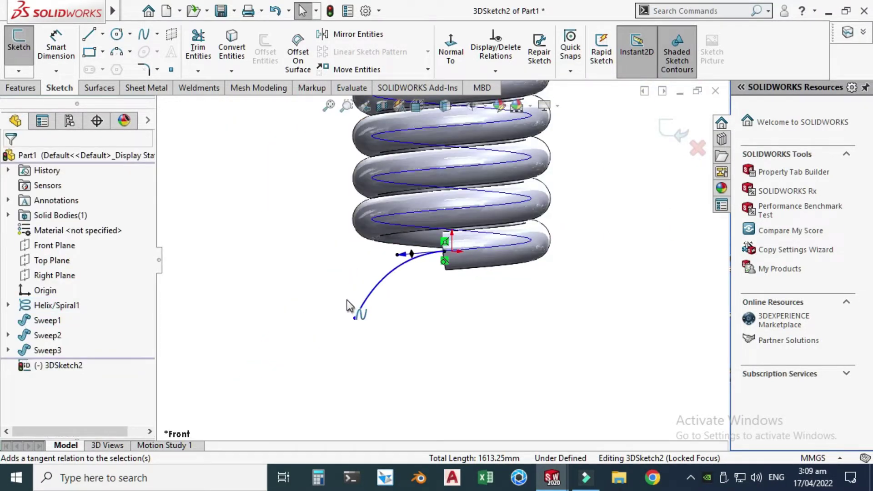
Step: Straighten the tangent handle at the spline's free end and constrain it along Y
click(387, 299)
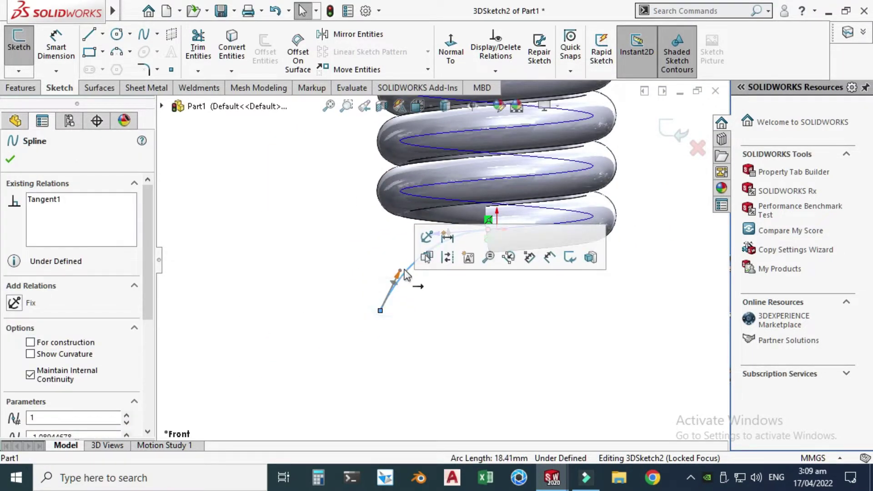
drag(400, 271, 380, 268)
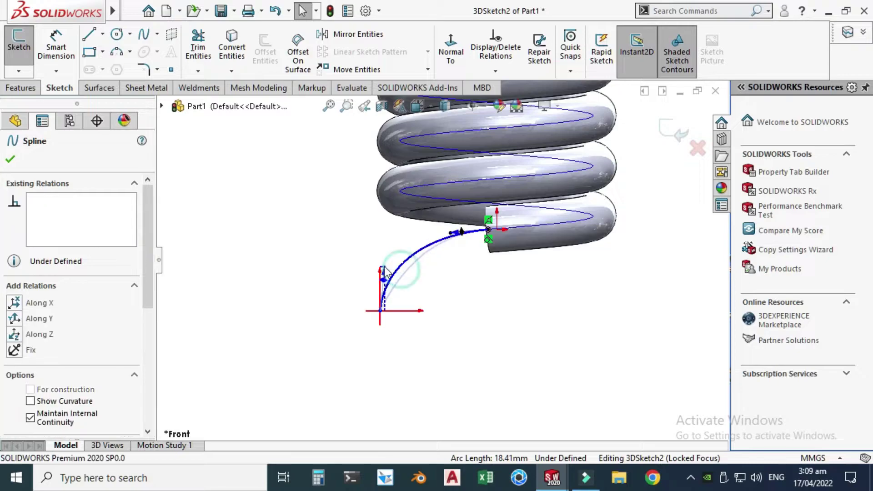
click(14, 319)
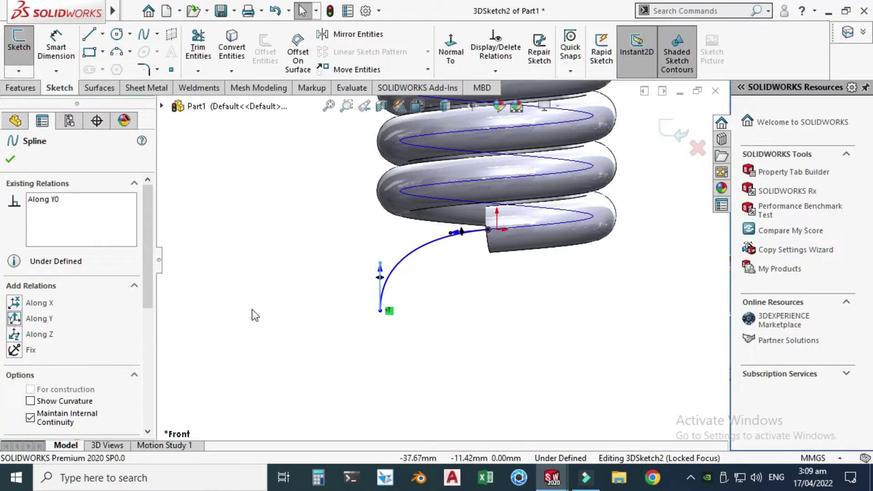
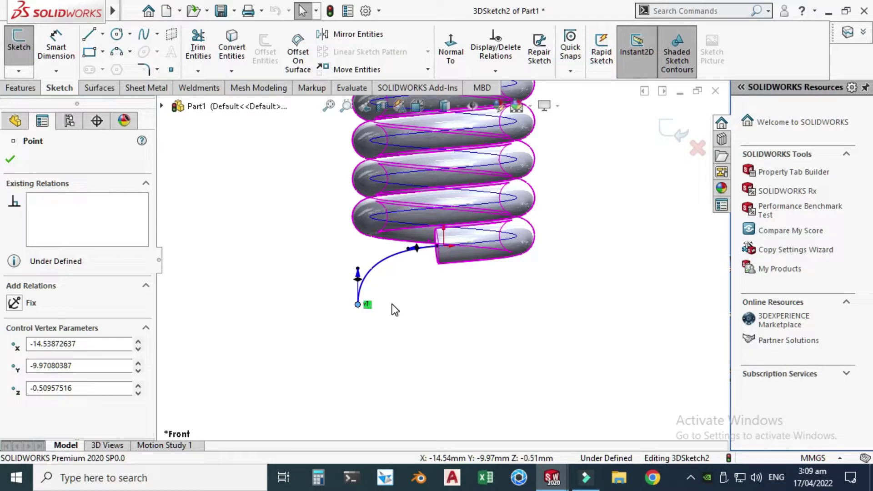
click(269, 270)
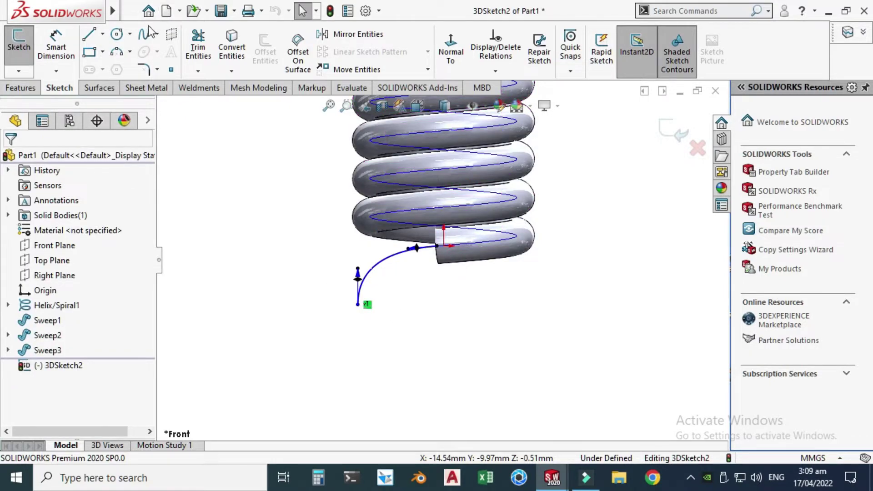
Step: Draw a vertical centerline about 17 mm long downward from the origin
click(103, 33)
click(117, 70)
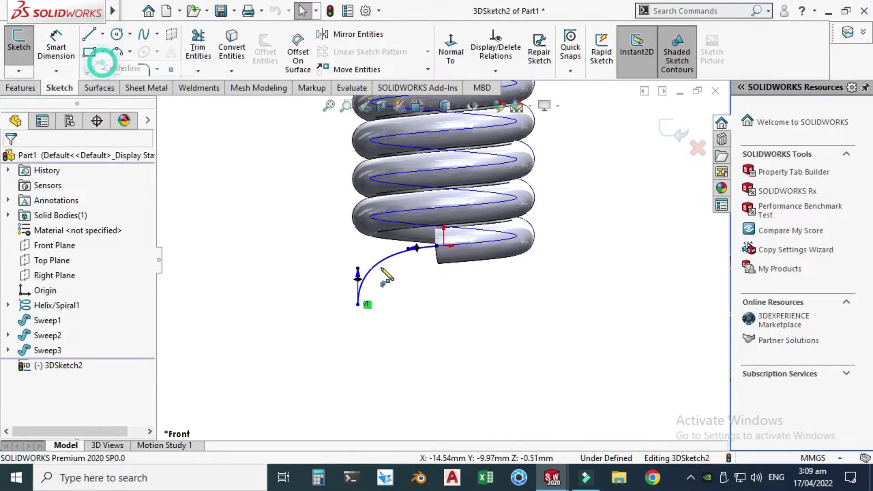
click(444, 247)
click(444, 347)
key(Escape)
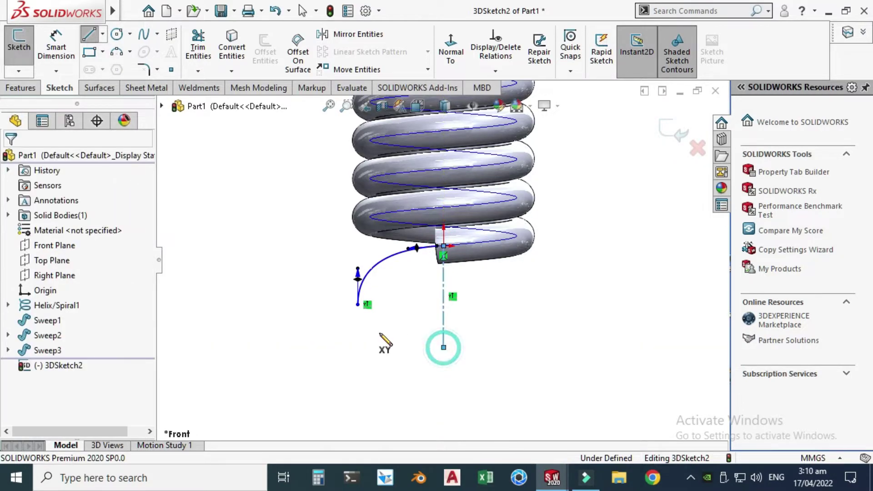
Step: Dimension the vertical centerline's length and set it to 12 mm
click(55, 36)
click(444, 325)
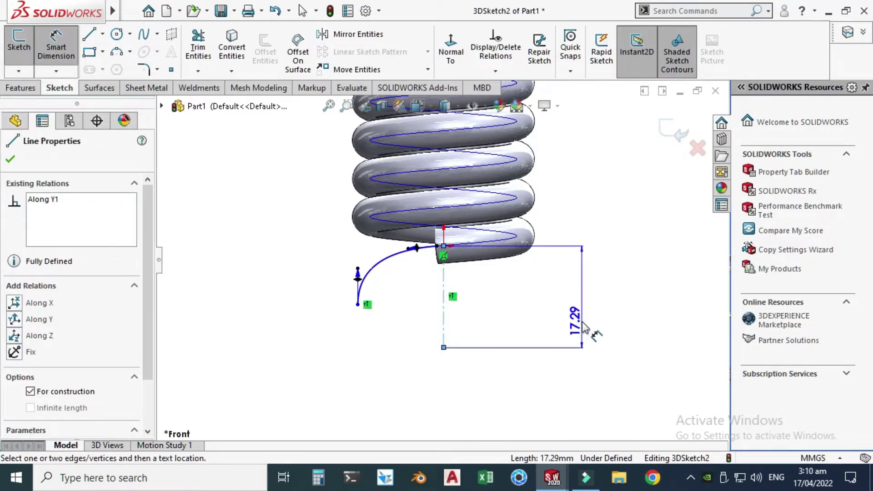
click(583, 321)
text(12)
key(Return)
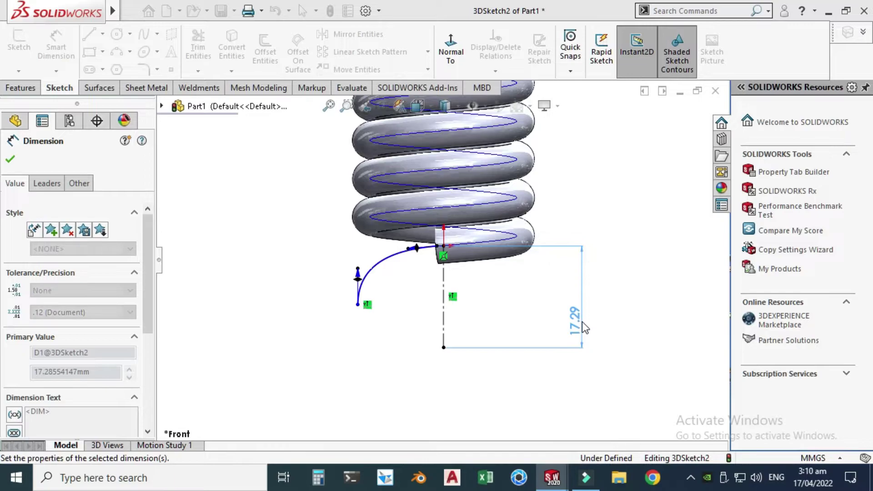
key(Escape)
key(Escape)
Step: Draw a horizontal centerline about 11 mm long from the vertical centerline's lower end toward the spline's free end
click(103, 33)
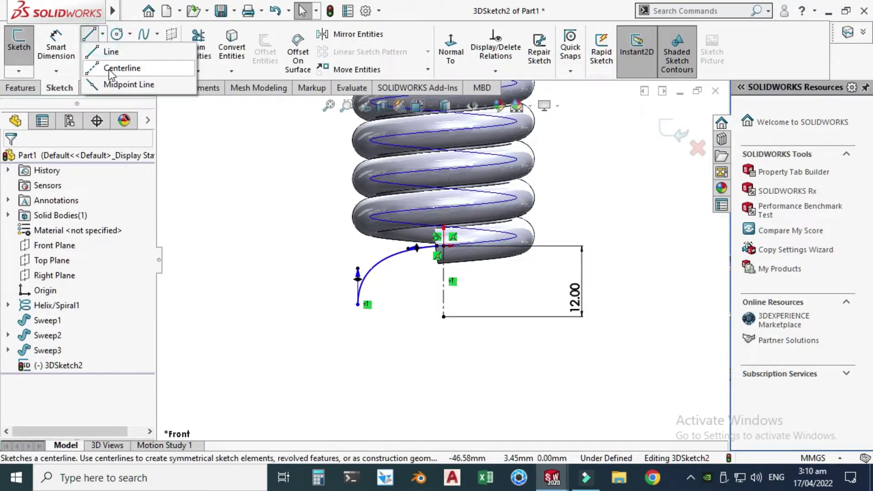
click(136, 53)
click(443, 316)
click(378, 316)
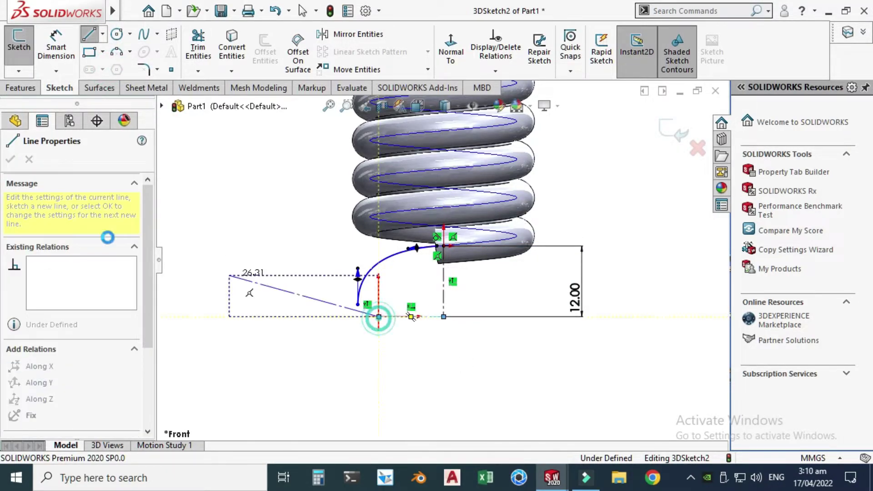
Step: Dimension the horizontal centerline's length and set it to 12 mm
right_drag(376, 316, 362, 302)
click(400, 318)
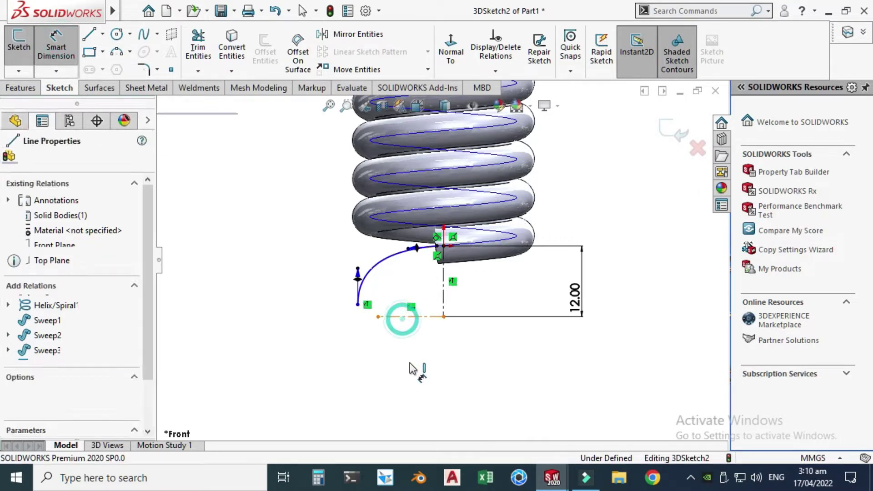
click(410, 364)
text(12)
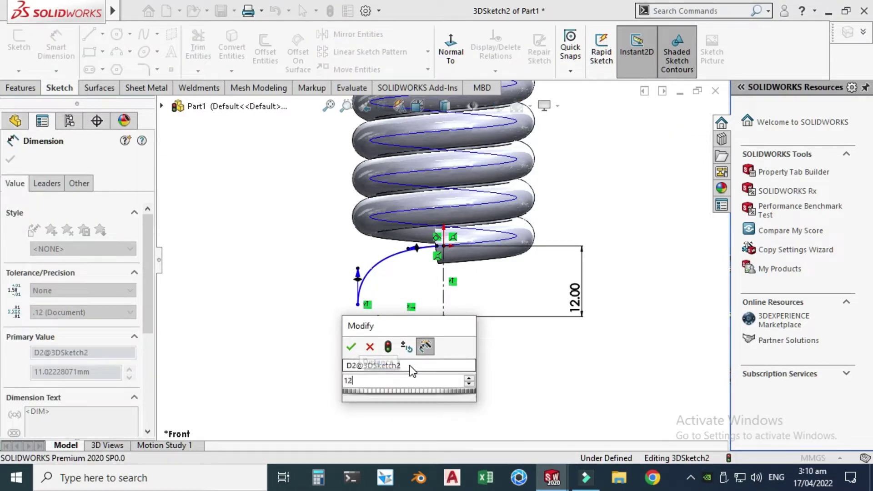
key(Return)
key(Escape)
Step: Merge the spline's free lower endpoint with the outer end of the horizontal centerline
scroll(380, 279, down, 3)
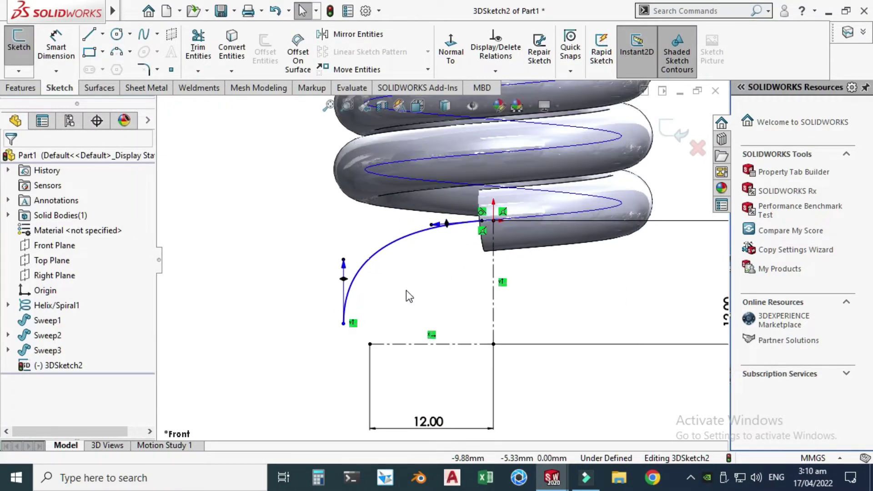
click(344, 324)
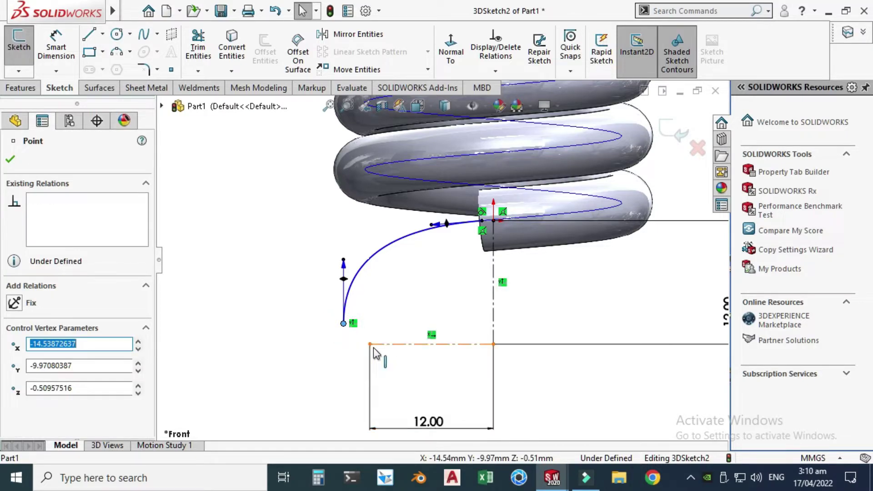
ctrl+click(370, 344)
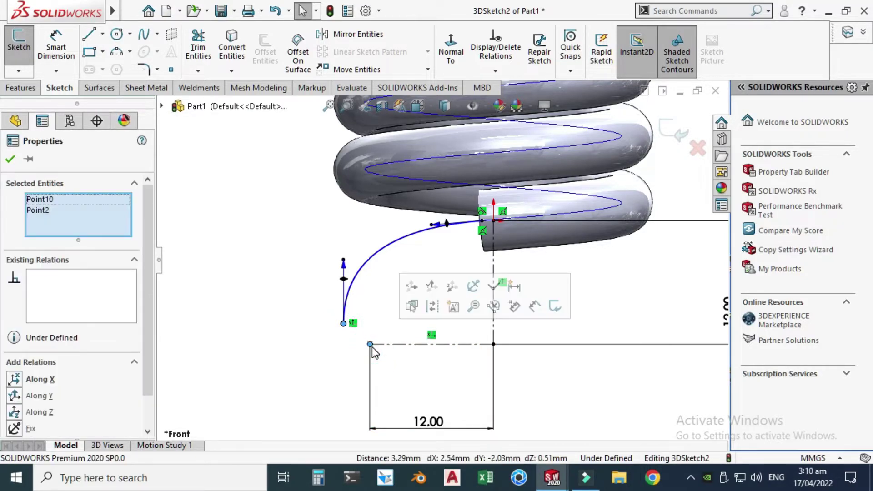
click(494, 292)
click(317, 199)
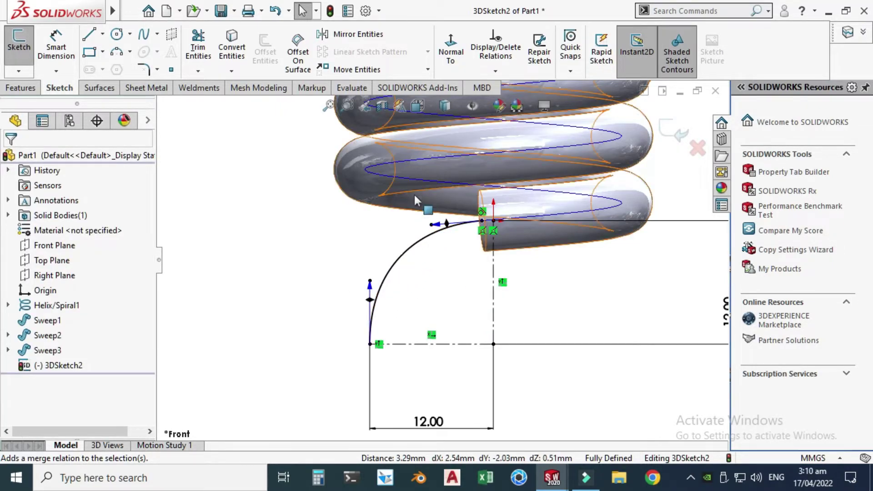
Step: Dimension the spline's tangent handle at the coil end and set it to 28 mm
click(56, 47)
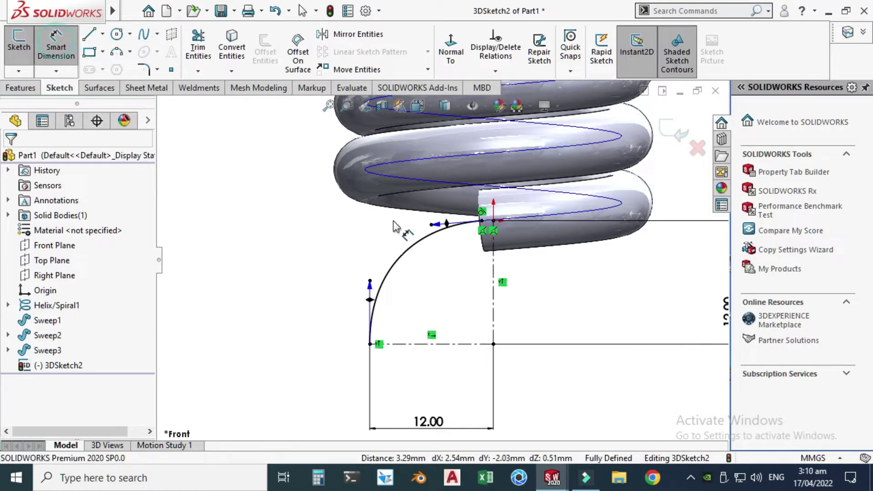
click(431, 232)
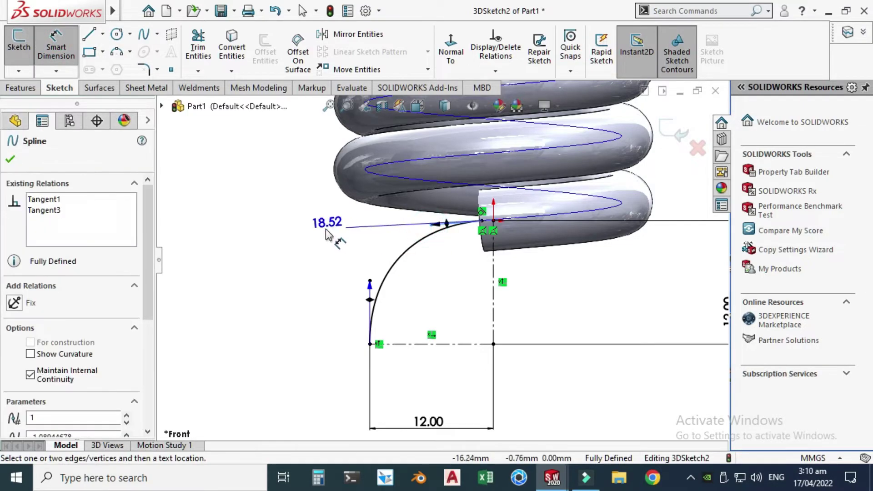
click(323, 228)
text(28)
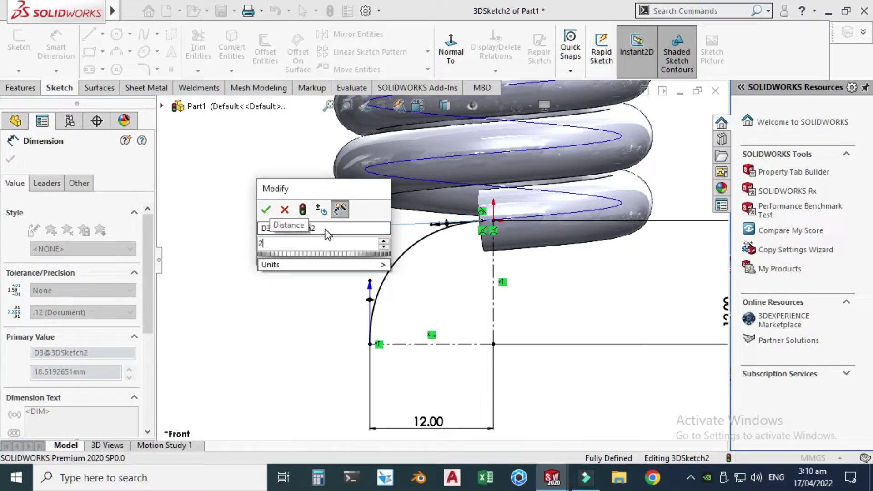
key(Return)
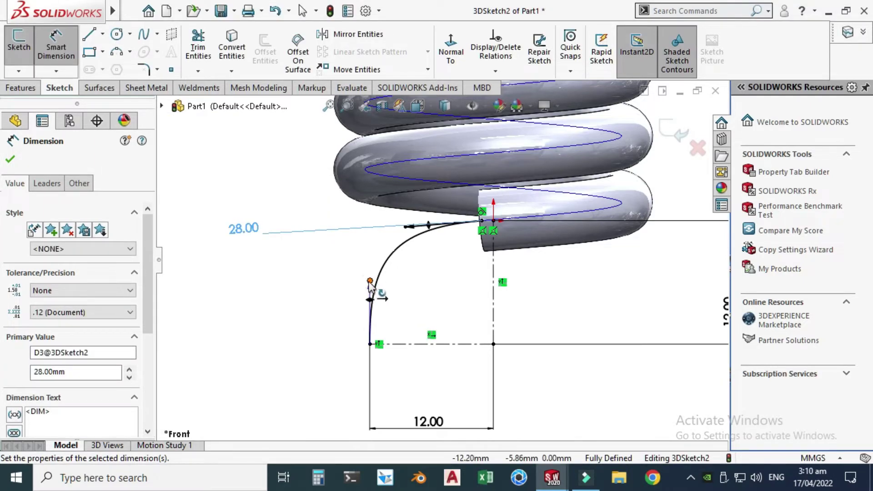
Step: Dimension the vertical tangent handle at the spline's lower end and set it to 22 mm
click(371, 281)
click(294, 186)
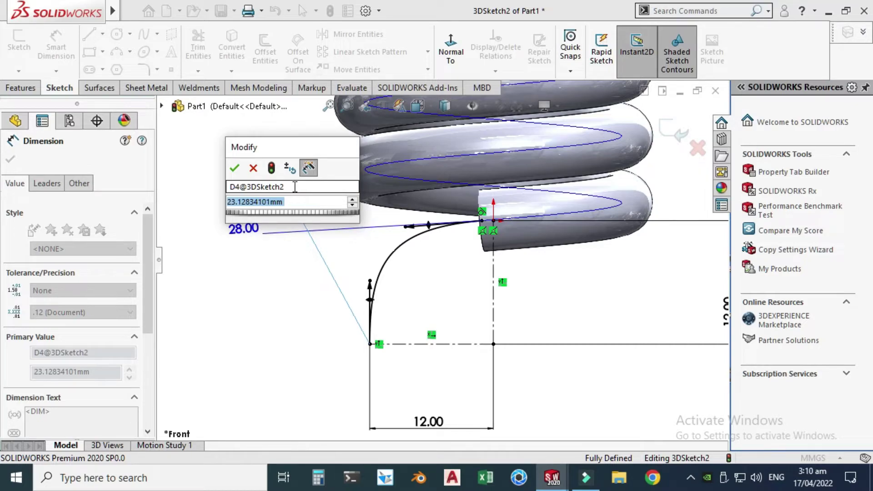
text(22)
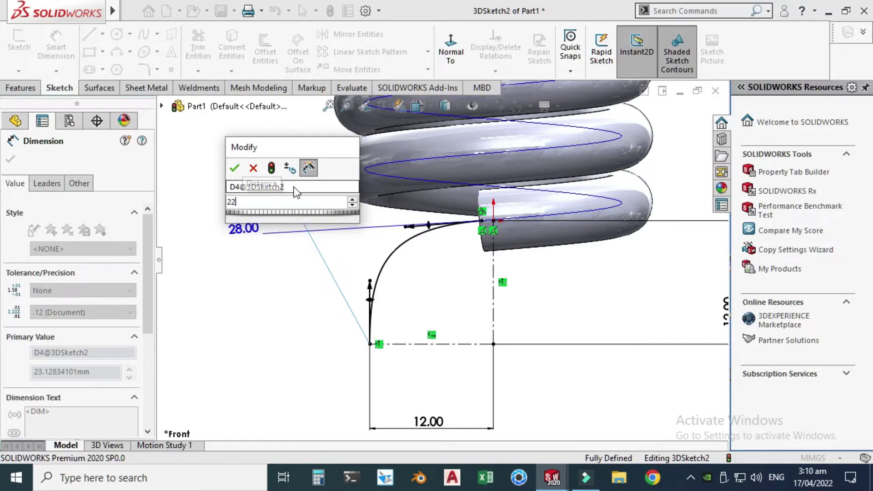
key(Return)
key(Escape)
scroll(449, 317, down, 5)
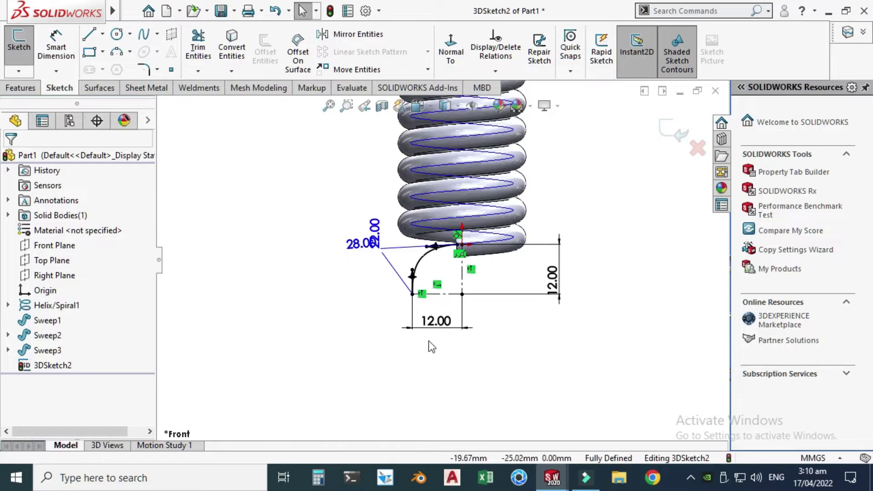
Step: Check the finished spline from the left side of the spring and exit the 3D sketch
scroll(394, 259, up, 6)
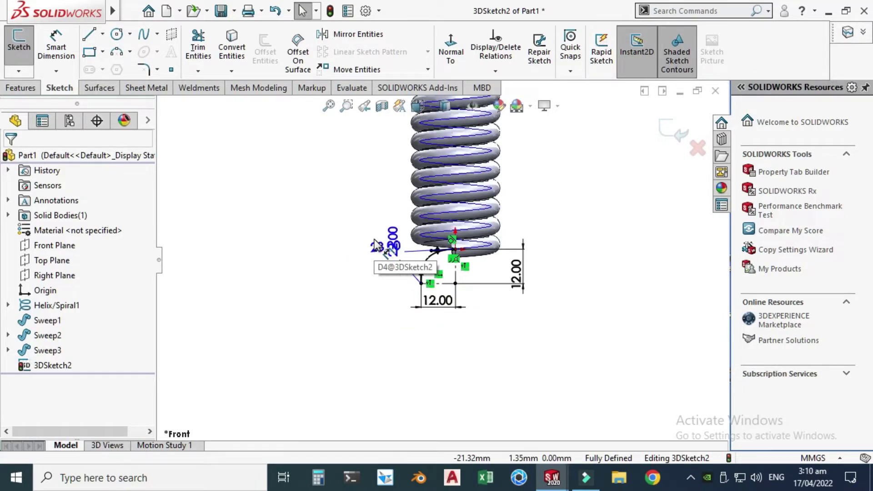
click(417, 106)
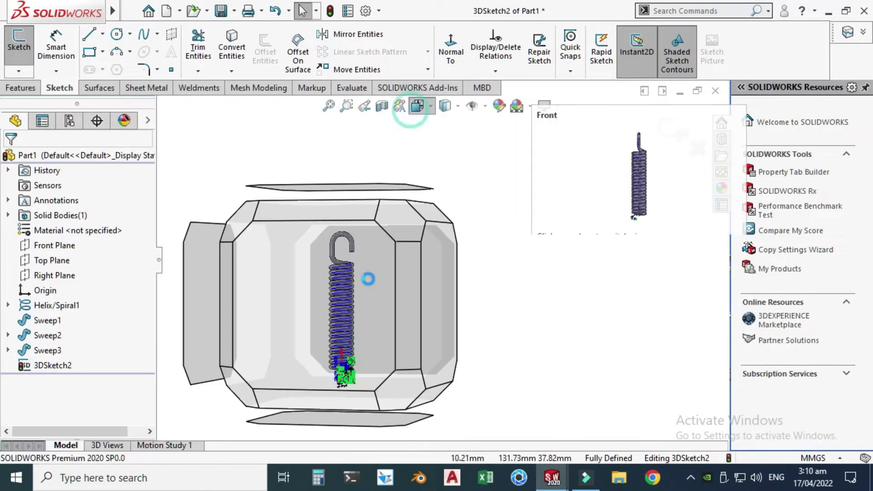
click(377, 326)
scroll(474, 293, down, 8)
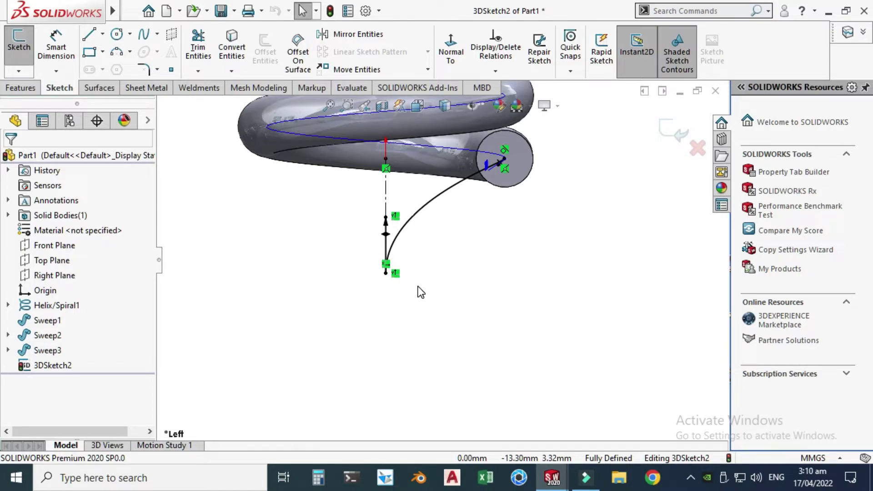
click(665, 131)
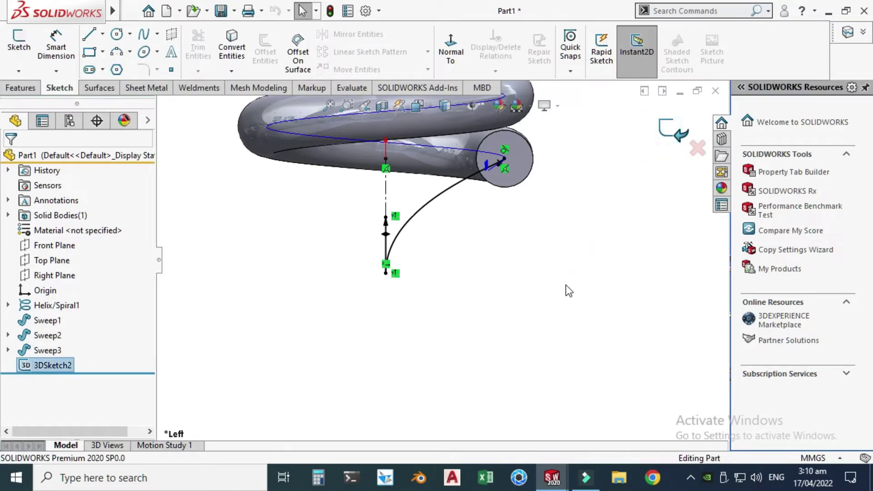
Step: Create a swept boss with a 6 mm circular profile along the lower 3D spline sketch
scroll(566, 287, up, 8)
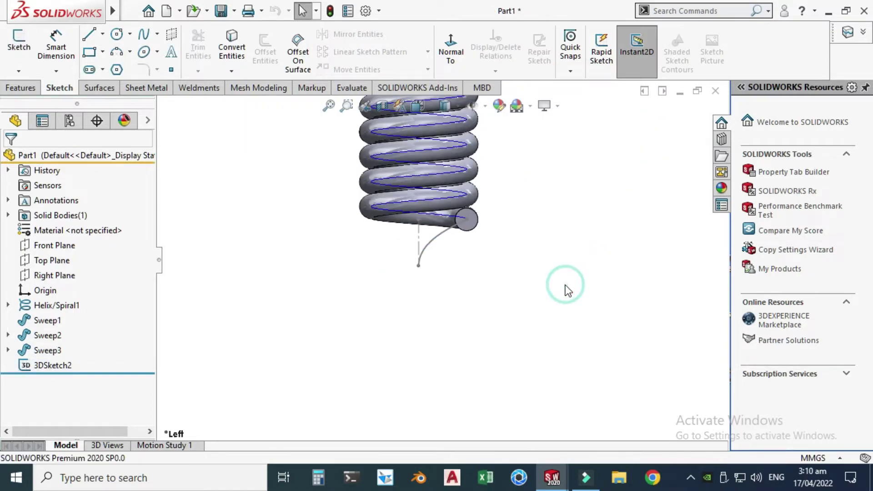
click(19, 88)
click(119, 34)
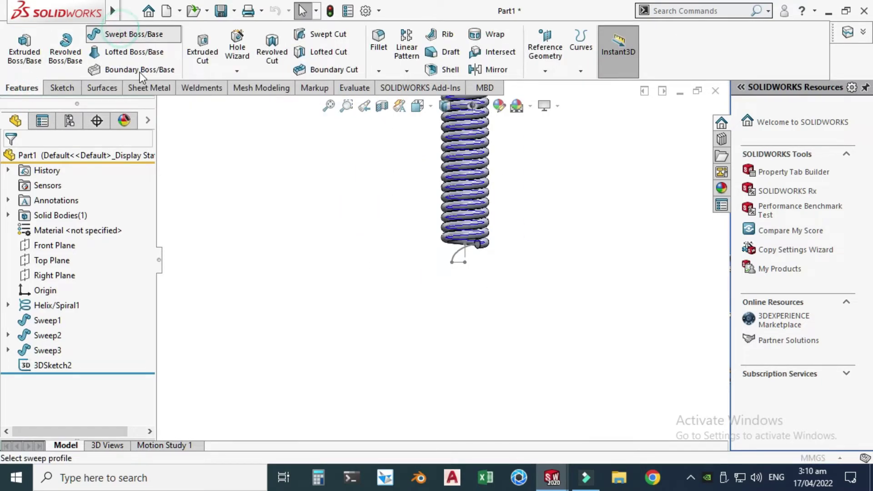
click(85, 210)
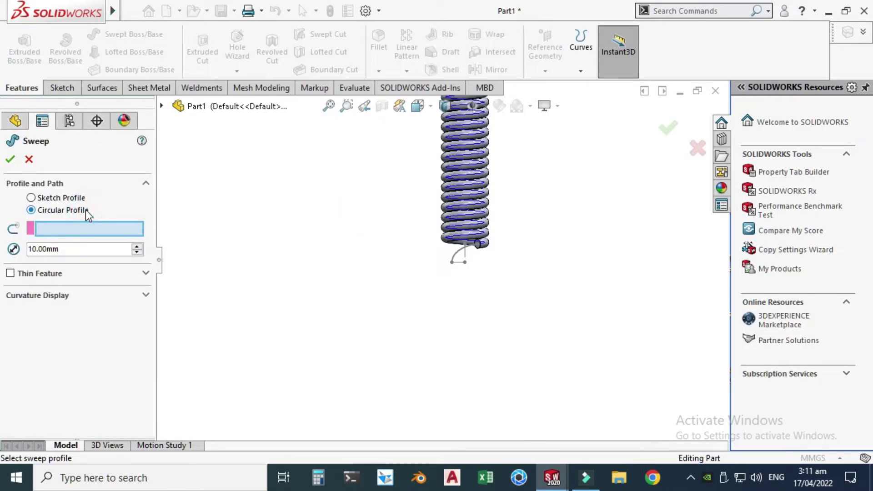
click(82, 250)
text(6)
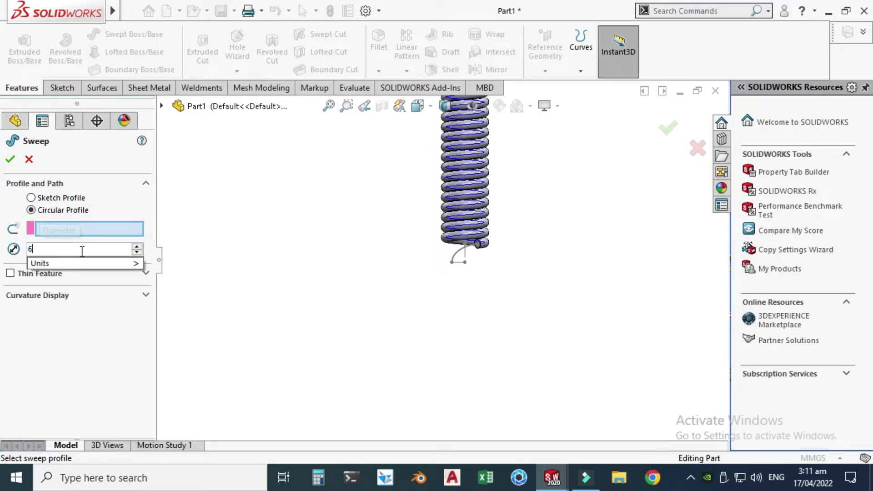
key(Return)
scroll(523, 246, down, 6)
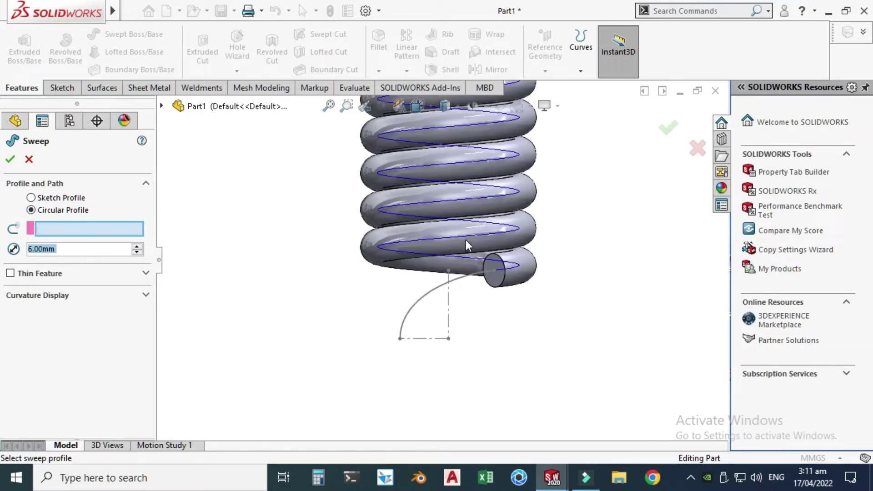
click(448, 293)
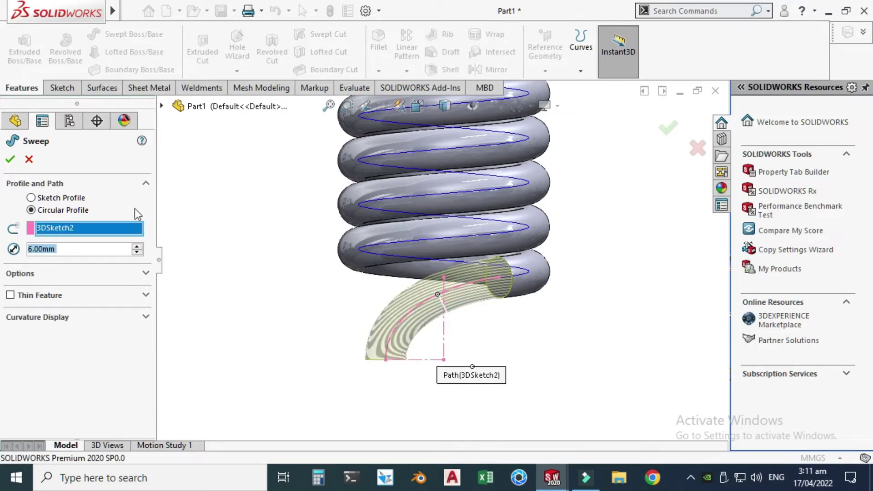
key(Return)
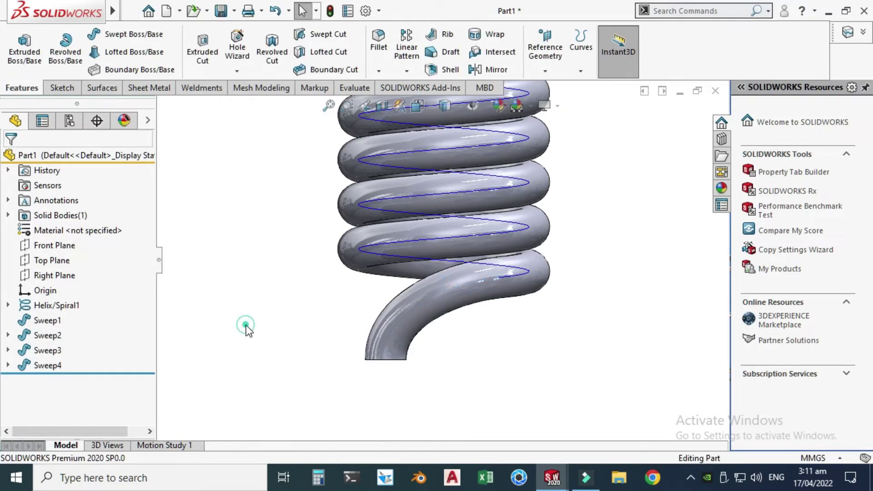
Step: Examine the joint between the lower transition sweep and the coil, and the spring's shape from the left side
click(501, 290)
scroll(514, 280, down, 3)
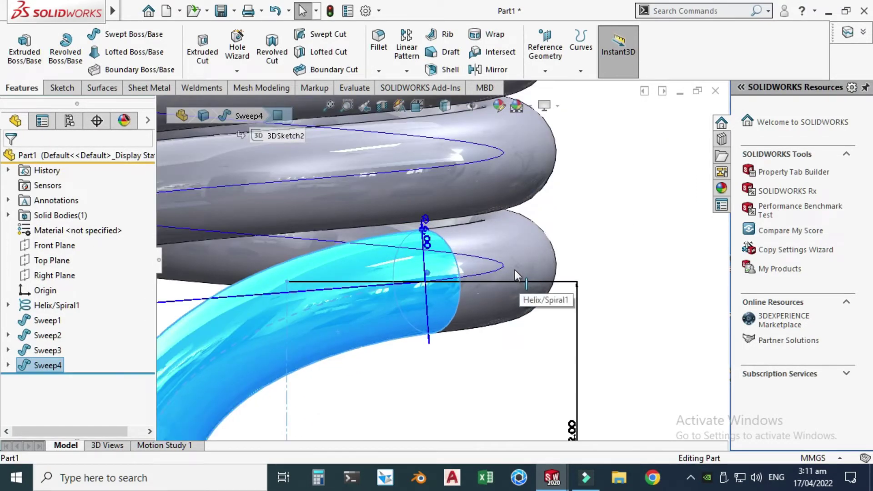
ctrl+click(512, 265)
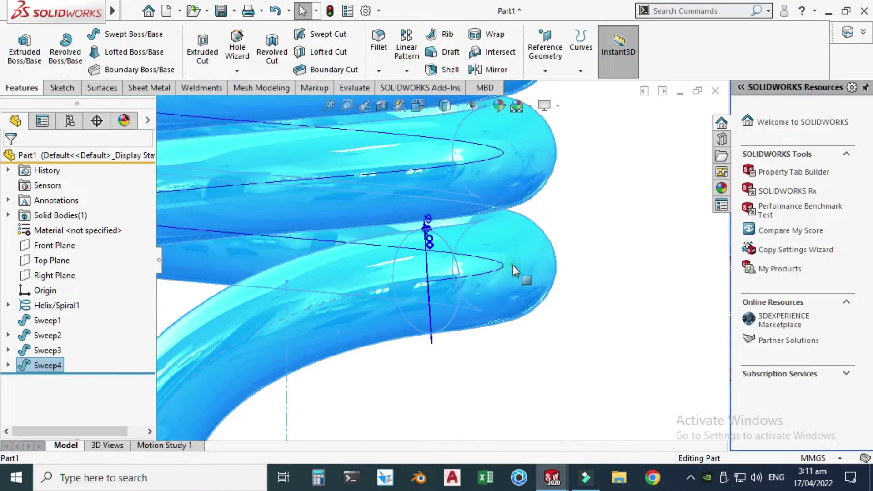
click(557, 345)
scroll(555, 345, up, 8)
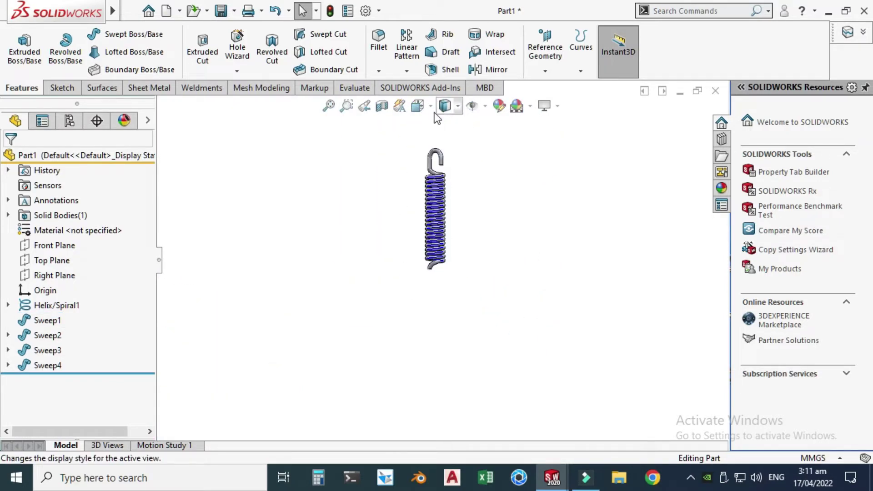
click(418, 105)
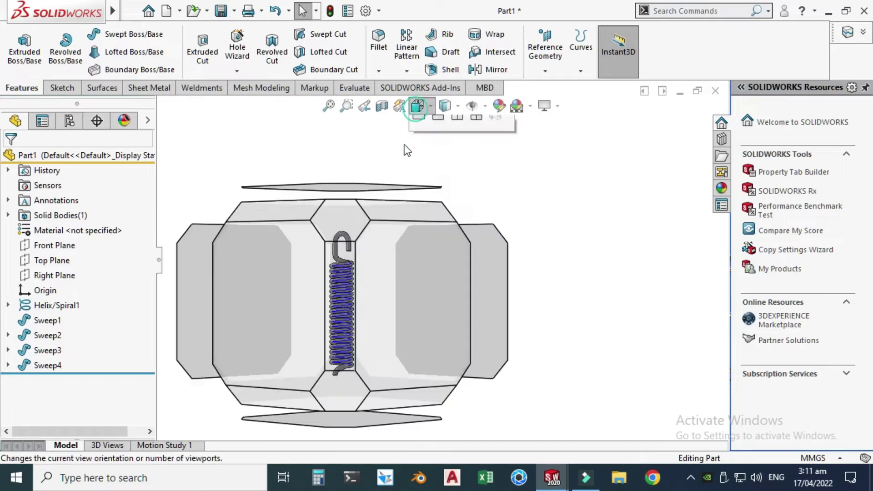
click(309, 300)
scroll(440, 343, up, 3)
scroll(445, 343, down, 3)
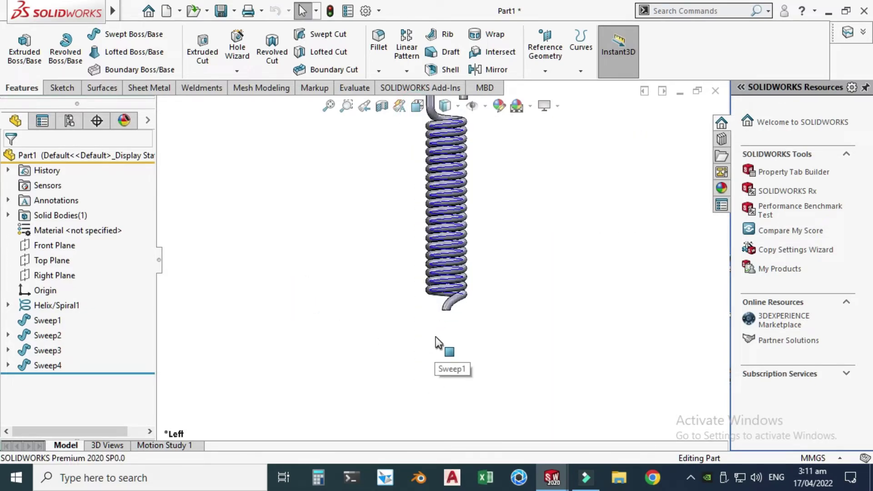
scroll(443, 343, up, 5)
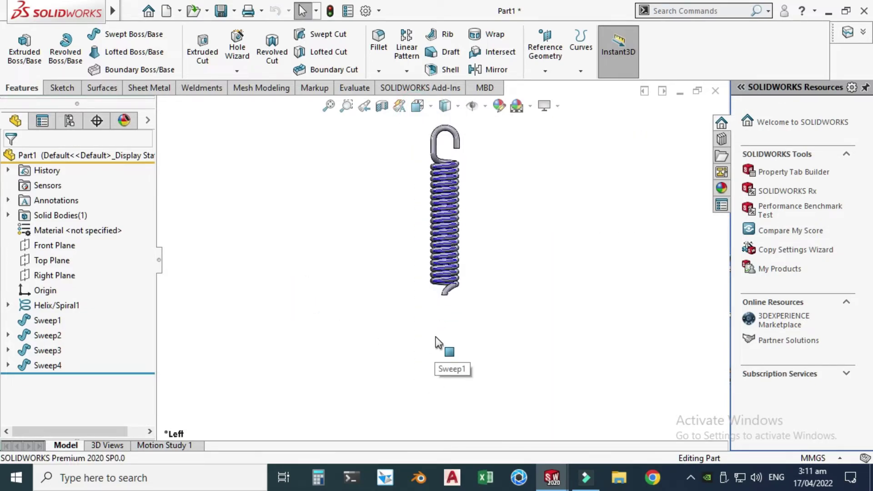
Step: Start a sketch on the Front Plane and draw a vertical line about 21 mm long downward from the lower transition's end center
click(429, 106)
click(405, 319)
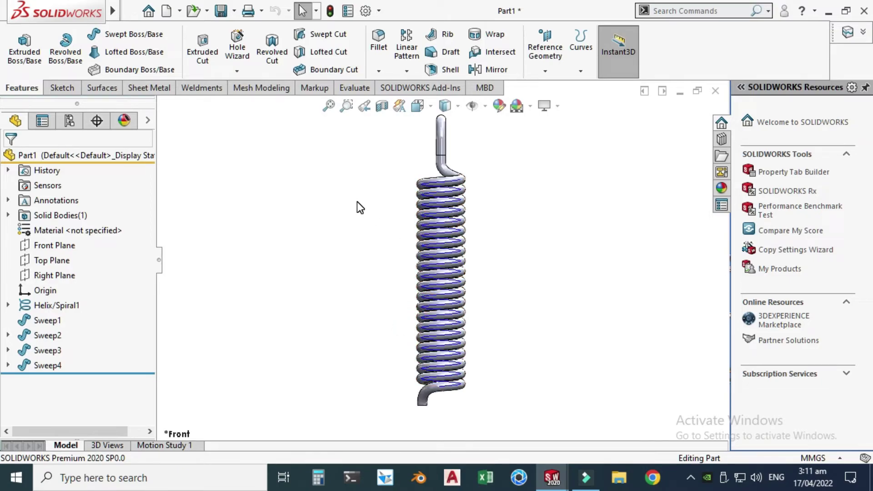
scroll(367, 239, up, 2)
scroll(444, 343, down, 5)
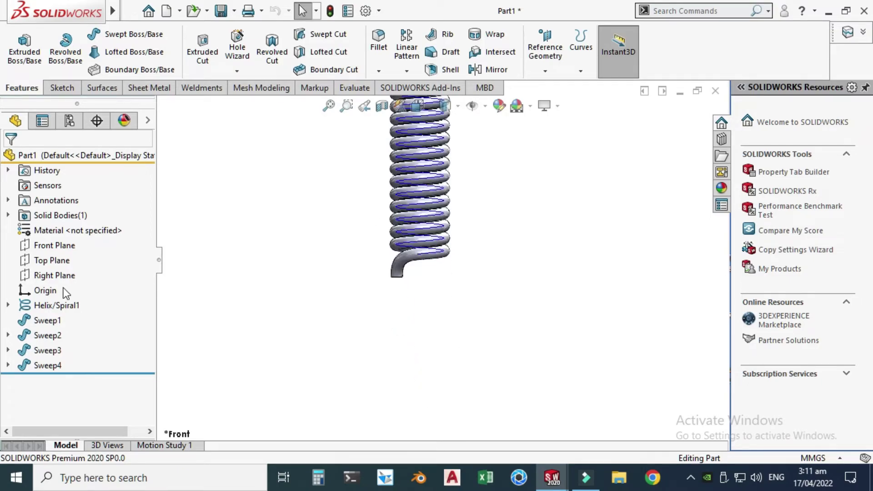
click(64, 246)
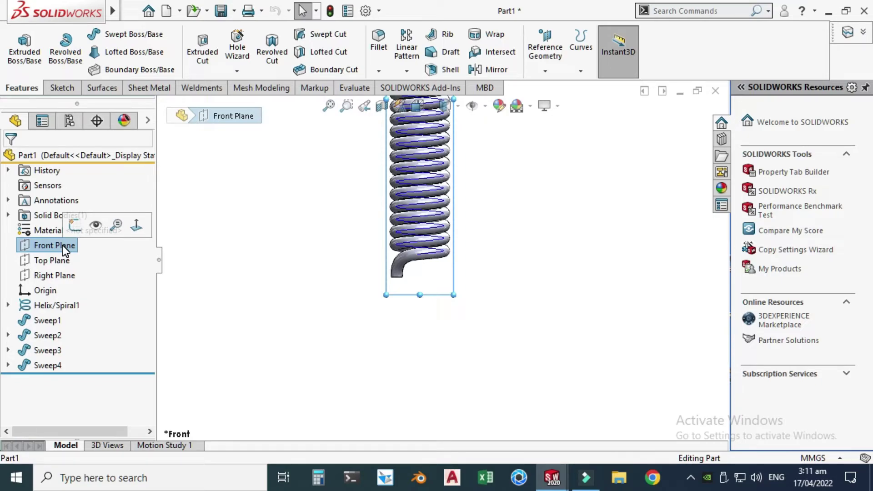
click(74, 225)
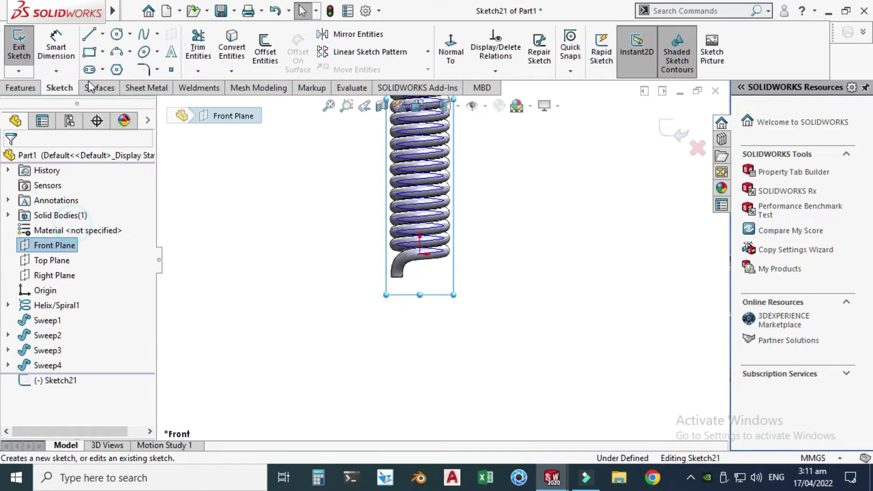
click(89, 36)
scroll(423, 312, down, 3)
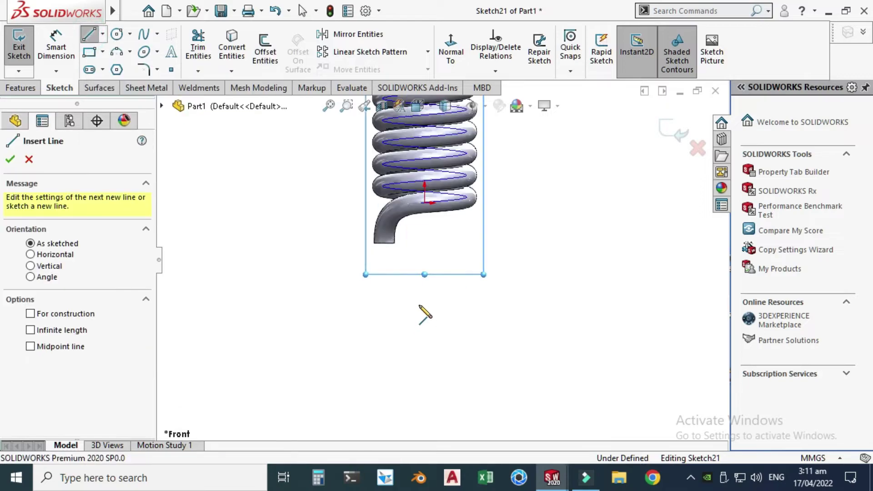
click(384, 243)
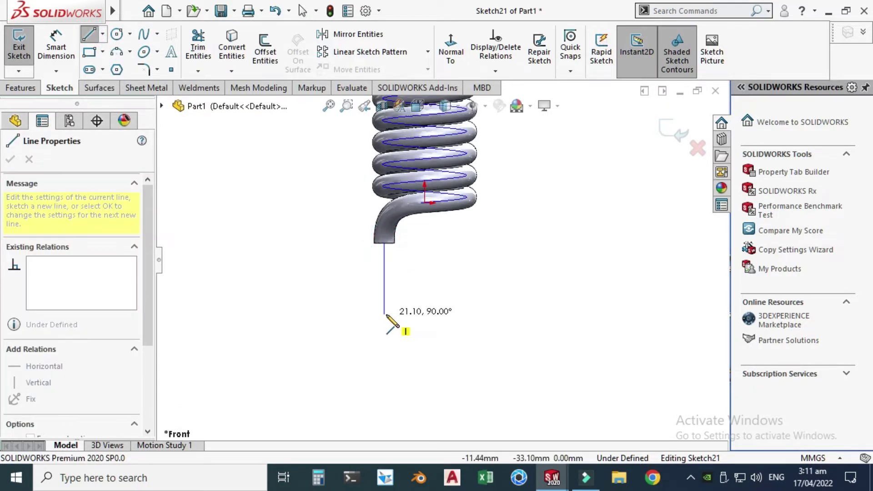
click(384, 314)
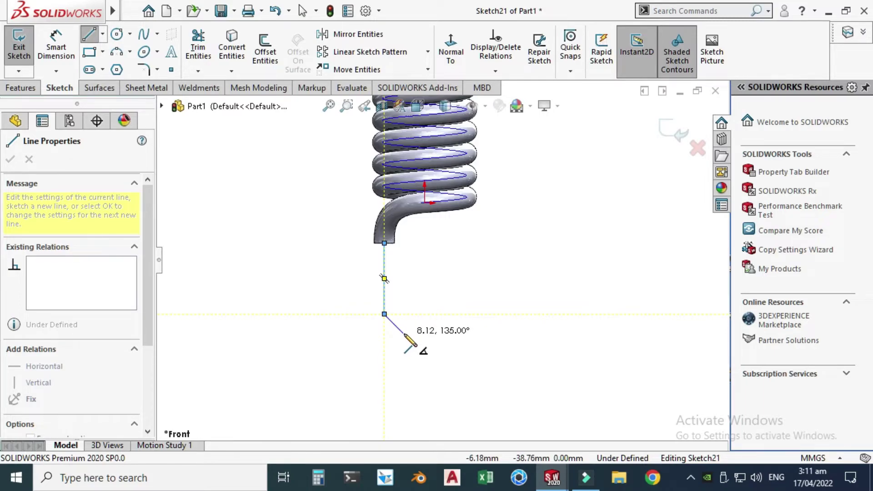
Step: Continue the hook sketch with a 180° tangent arc of about 15.6 mm radius and a vertical line about 17.6 mm long upward from its end
click(385, 314)
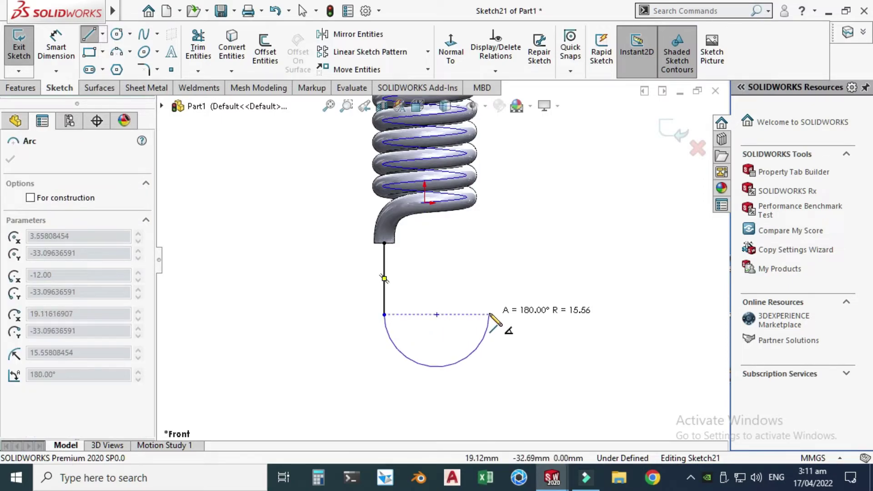
click(489, 314)
click(490, 255)
key(Escape)
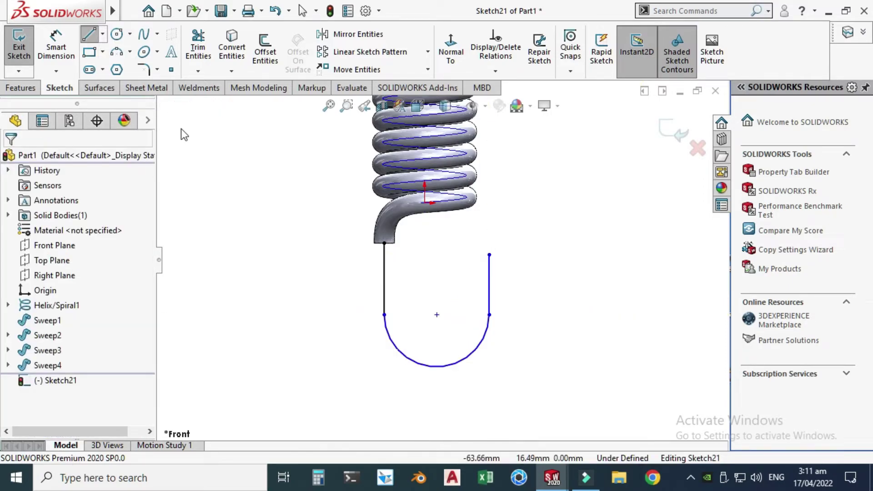
Step: Dimension the hook's vertical line below the lower transition to 15 mm
click(56, 45)
click(383, 275)
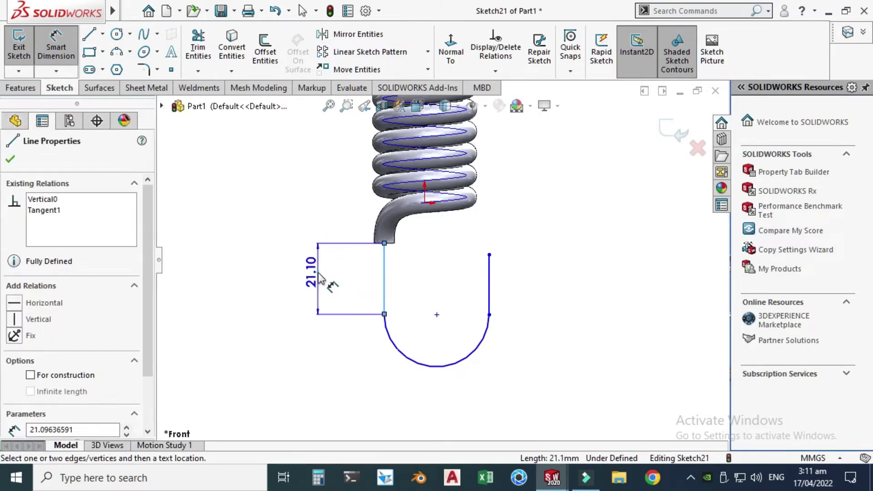
click(331, 285)
text(15)
key(Return)
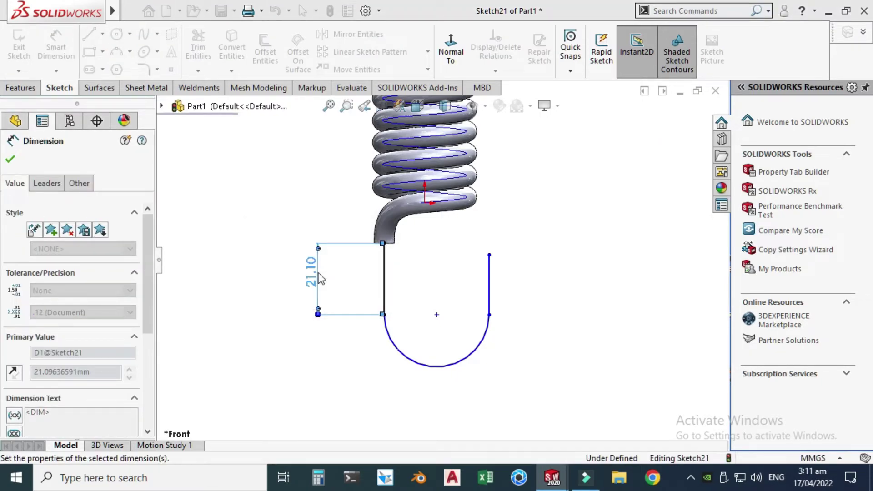
key(Escape)
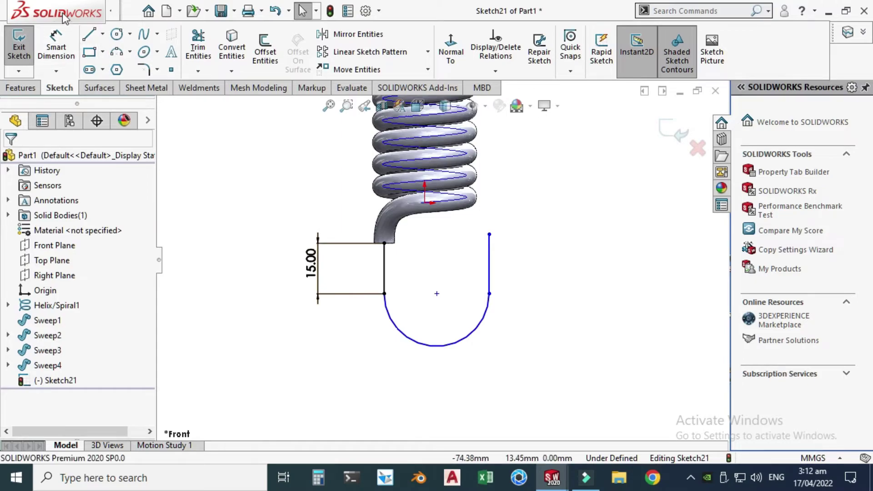
Step: Dimension the distance between the two endpoints of the hook's arc to 25 mm
click(56, 46)
click(385, 294)
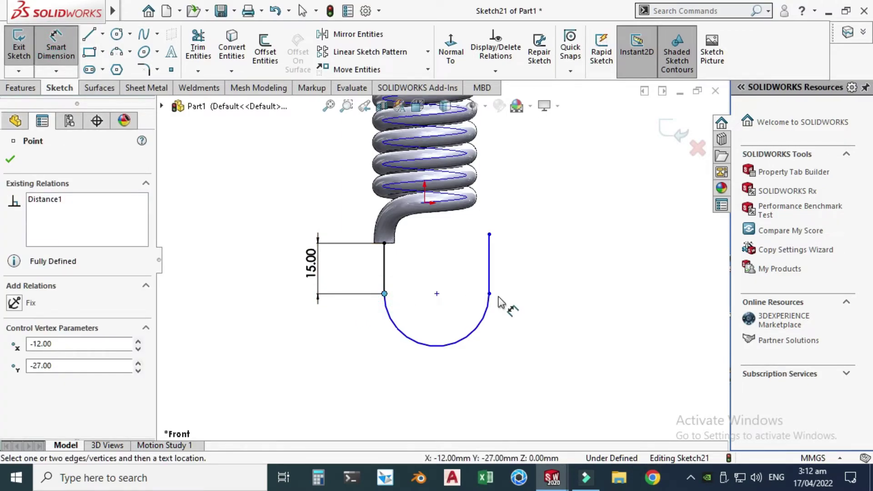
click(490, 294)
click(470, 389)
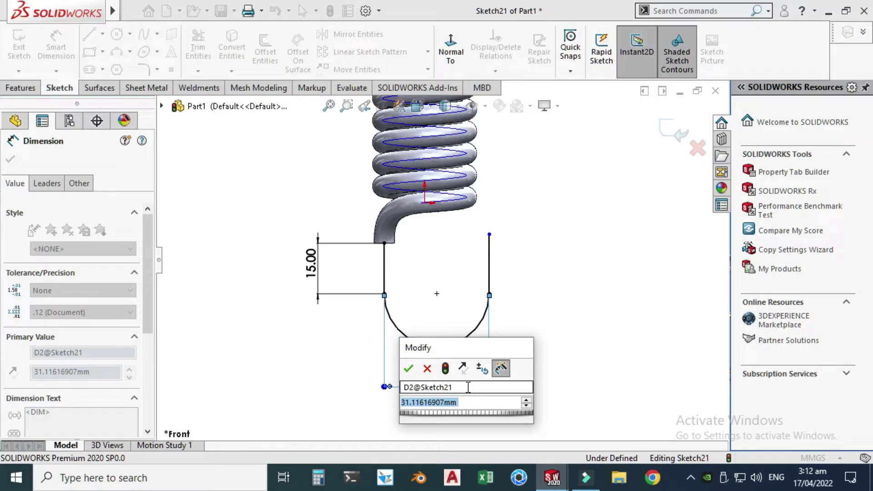
text(25)
key(Return)
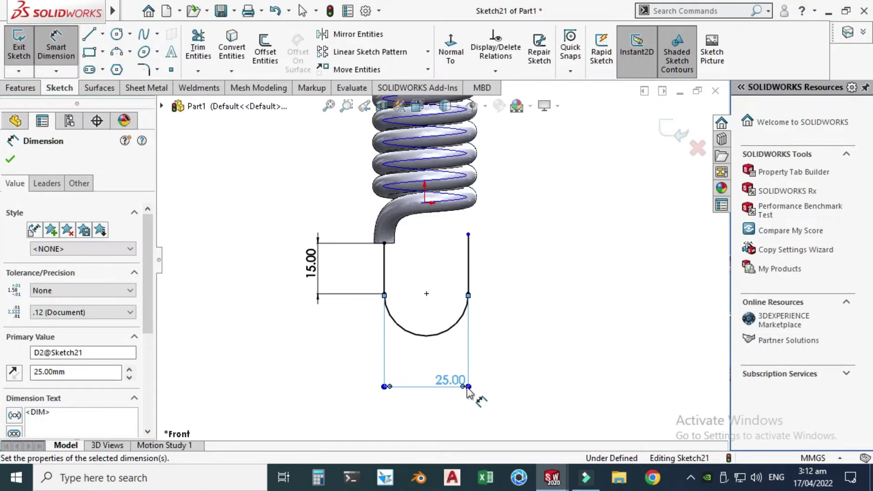
Step: Dimension the short vertical line at the hook's free end to 10 mm
click(469, 264)
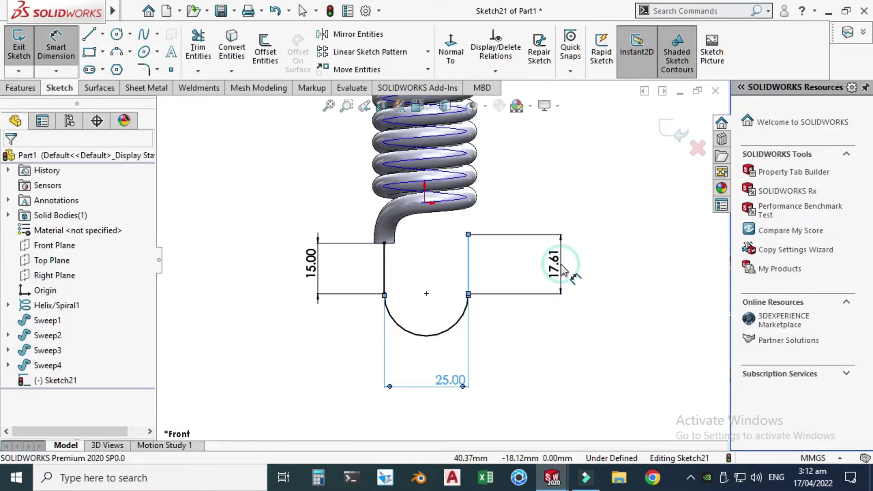
click(564, 269)
text(10)
key(Return)
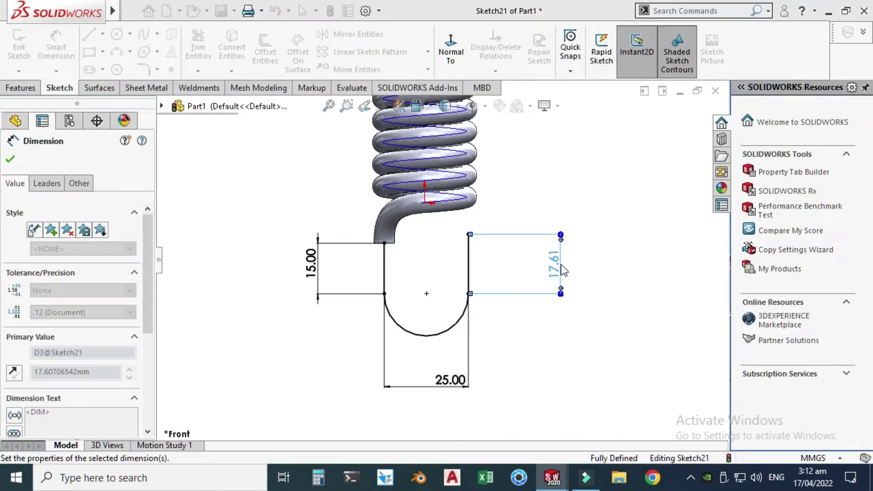
key(Escape)
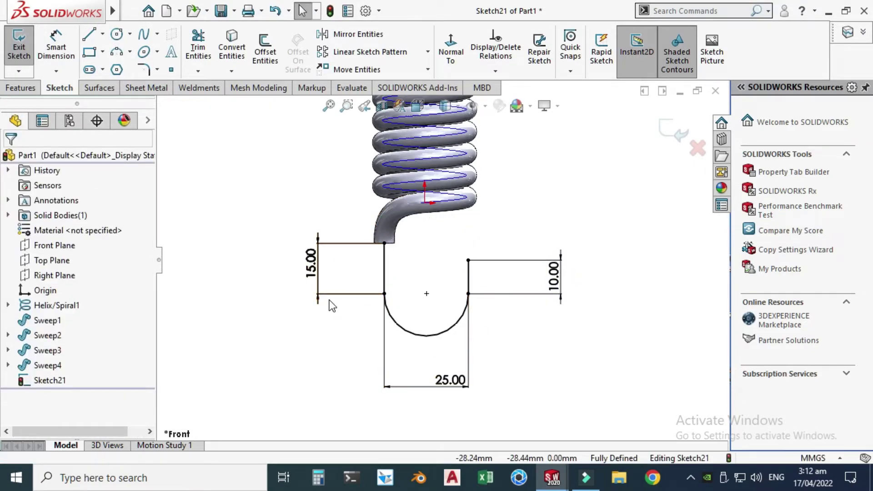
Step: Create a swept boss with a 6 mm circular profile along the lower hook sketch
click(23, 88)
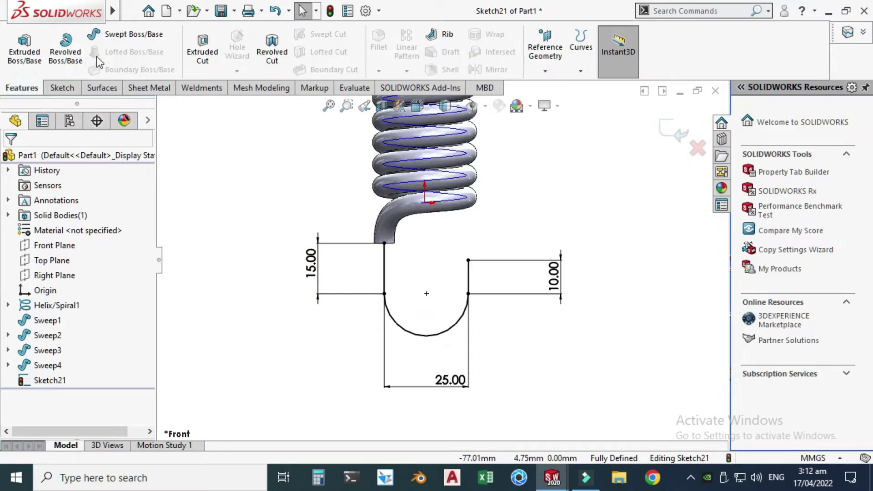
click(111, 36)
click(85, 210)
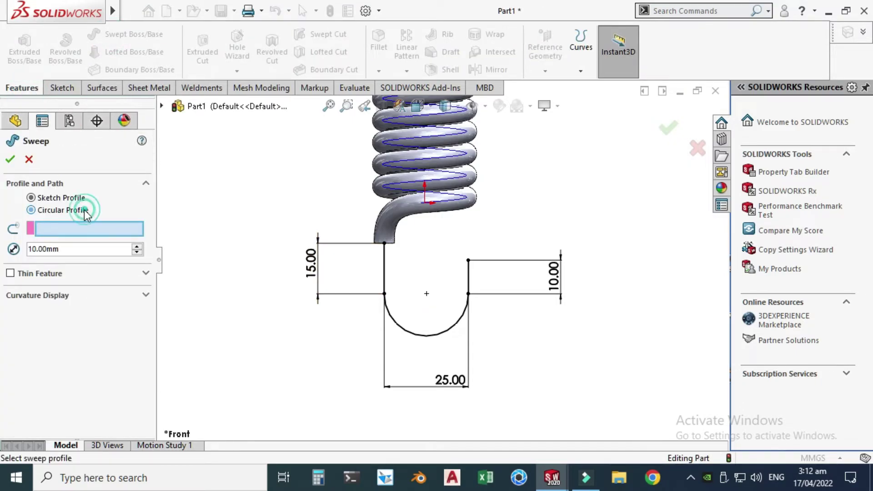
double_click(82, 250)
text(6)
key(Return)
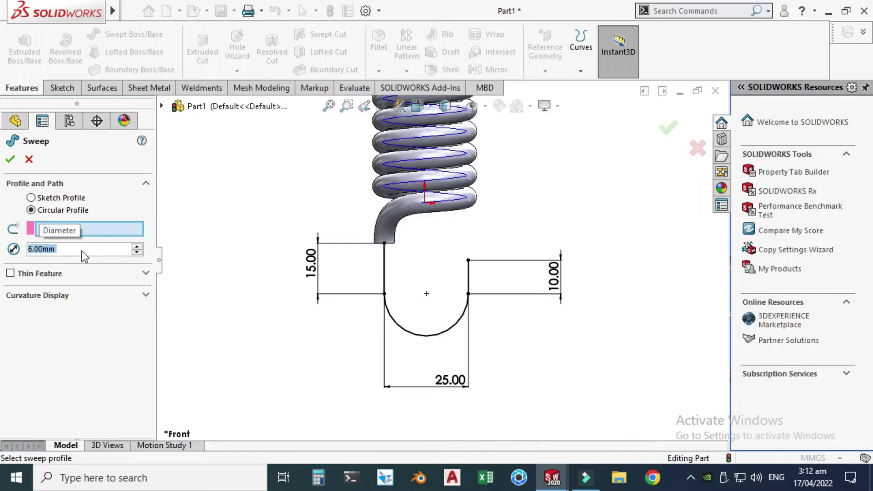
click(395, 328)
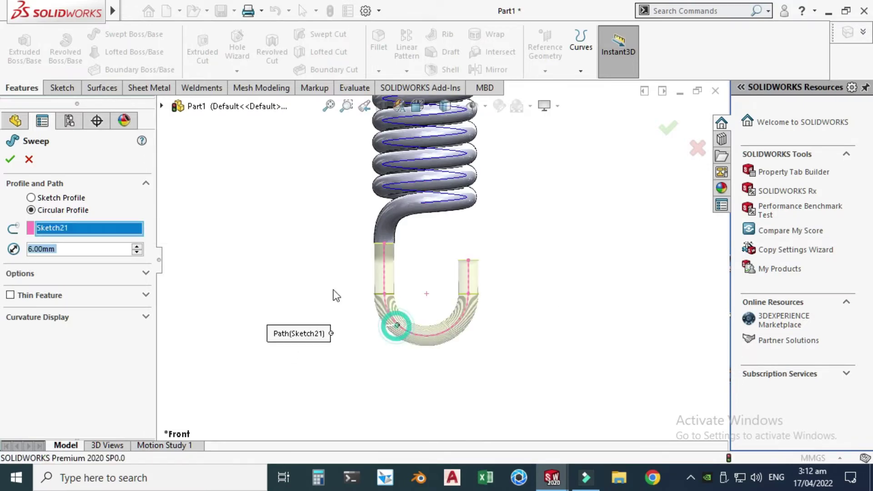
click(12, 159)
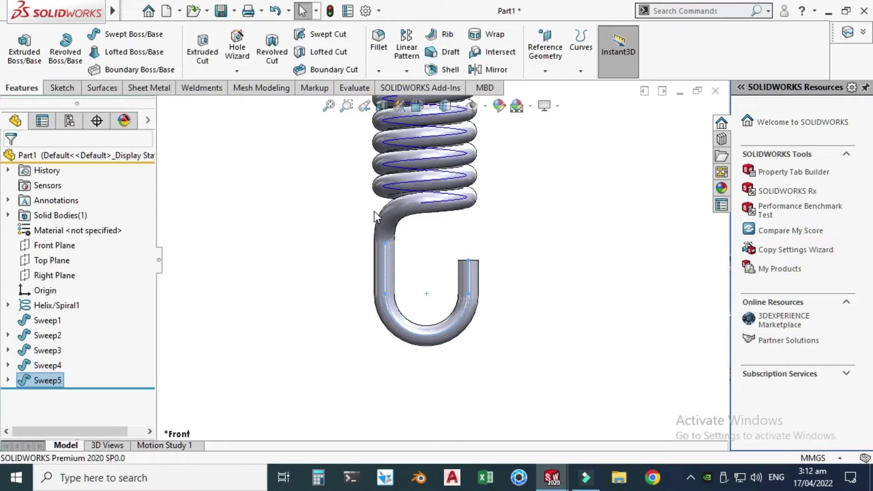
Step: Examine how the coil, lower transition and lower hook sweeps join, and view the whole spring
scroll(381, 201, down, 3)
click(443, 179)
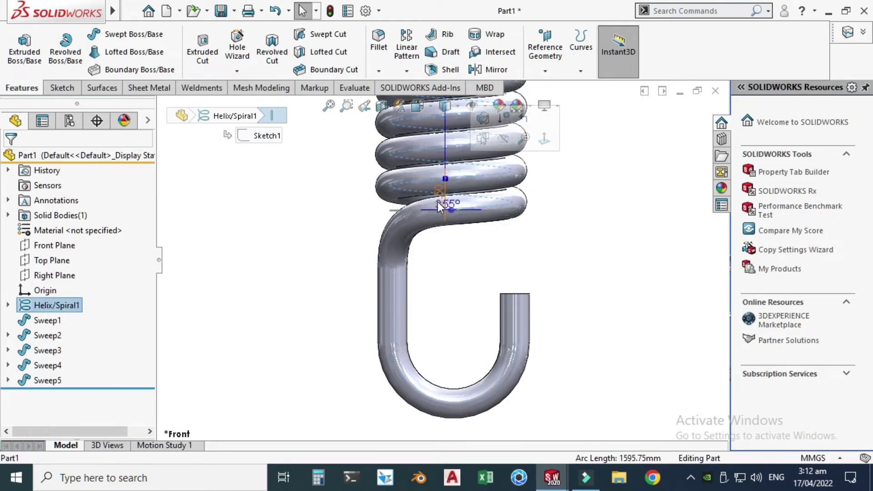
click(386, 183)
scroll(386, 183, down, 3)
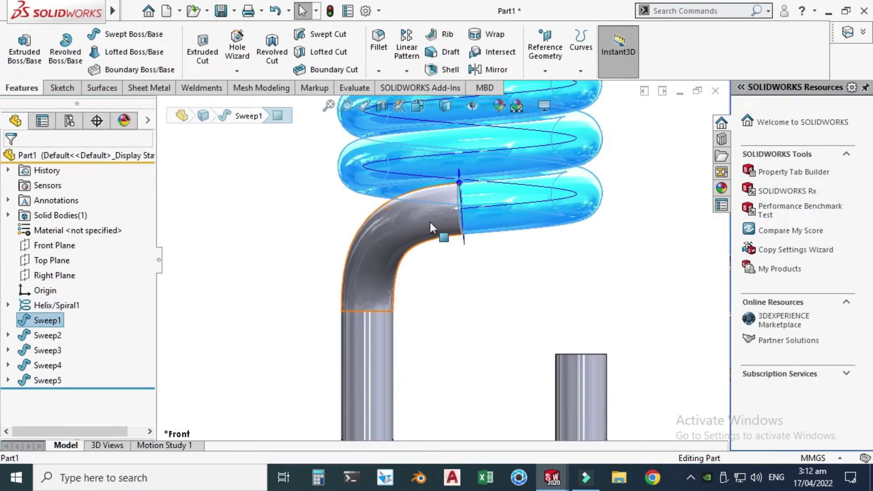
ctrl+click(419, 216)
scroll(370, 257, up, 3)
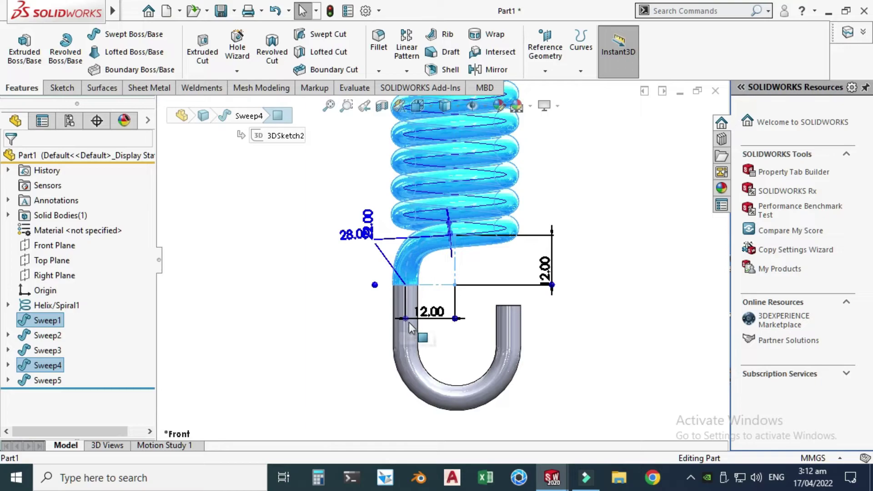
ctrl+click(405, 335)
click(312, 414)
scroll(312, 414, up, 3)
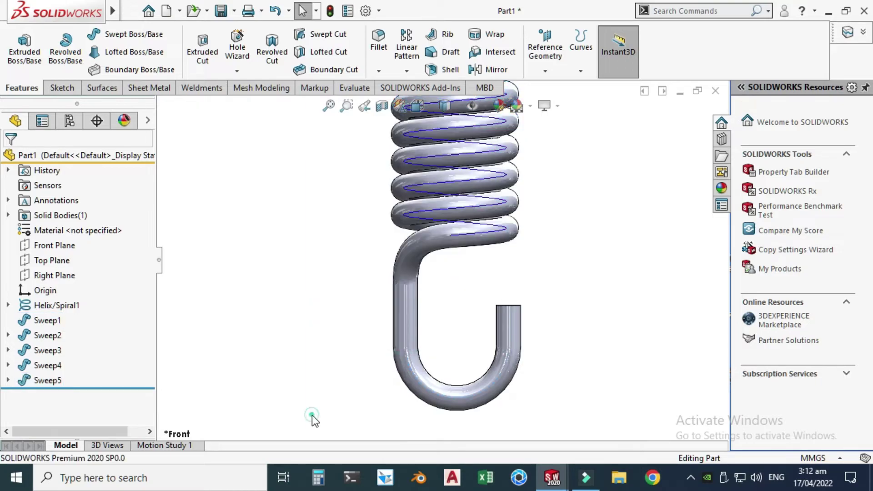
scroll(325, 301, up, 5)
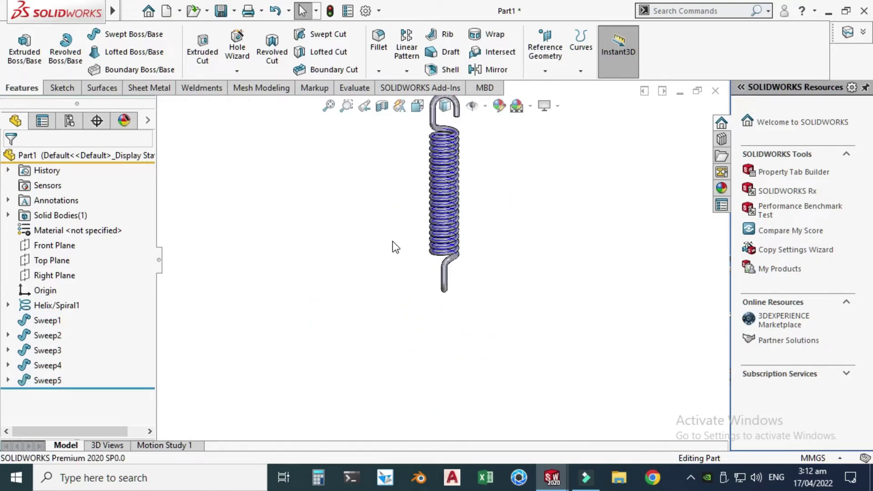
scroll(420, 183, down, 1)
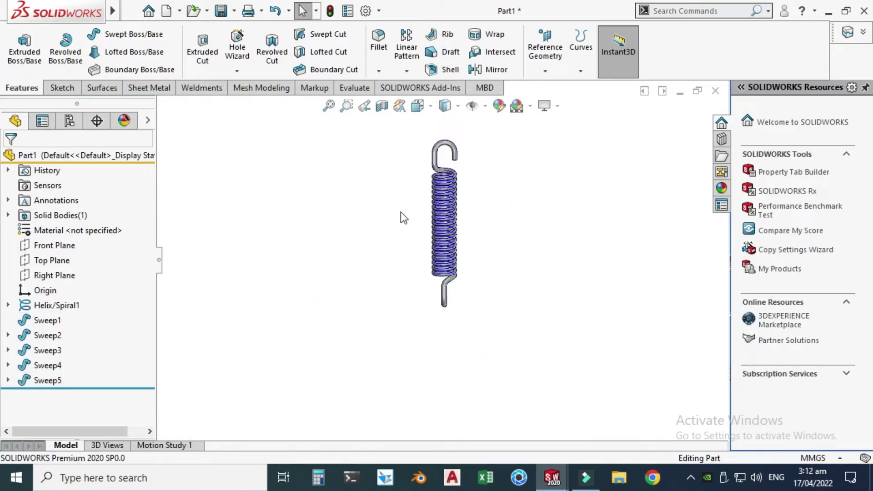
Step: Hide the helix curve so that only the spring's solid body is displayed
click(72, 306)
click(88, 294)
scroll(472, 190, down, 5)
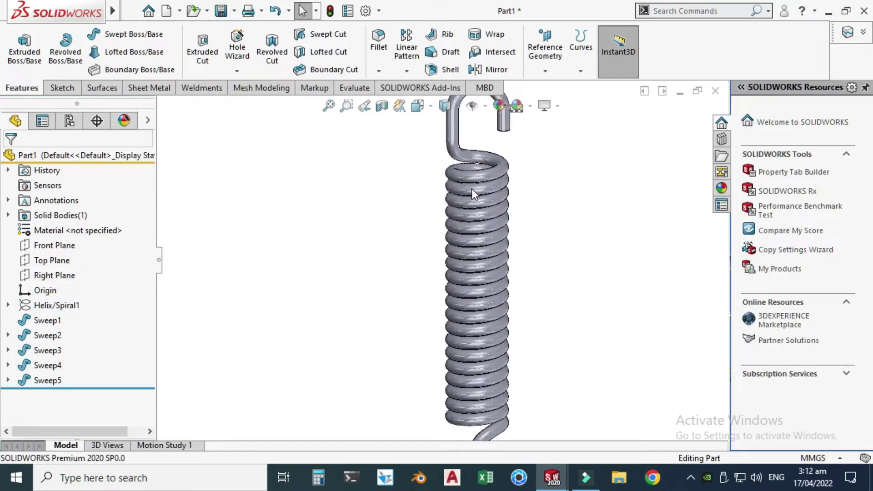
scroll(477, 192, up, 4)
scroll(484, 195, down, 1)
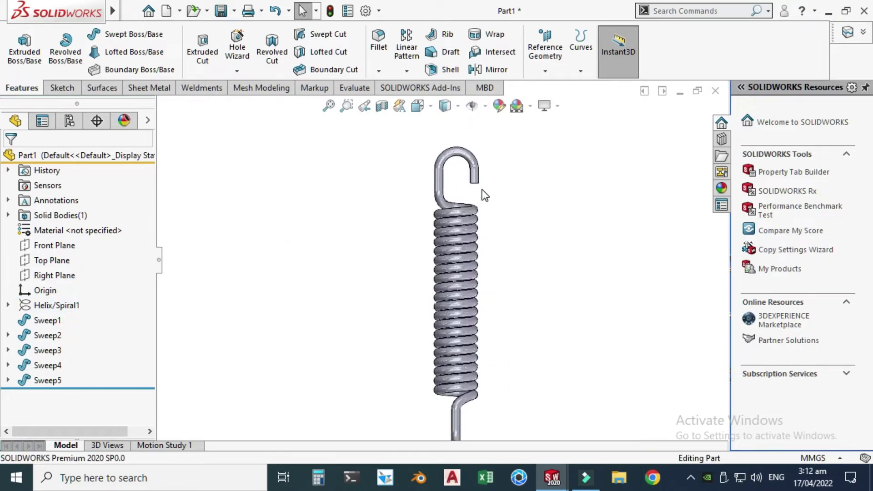
Step: Start a chamfer with a 0.2 mm distance and select the circular edge at the upper hook's free end
scroll(467, 224, down, 2)
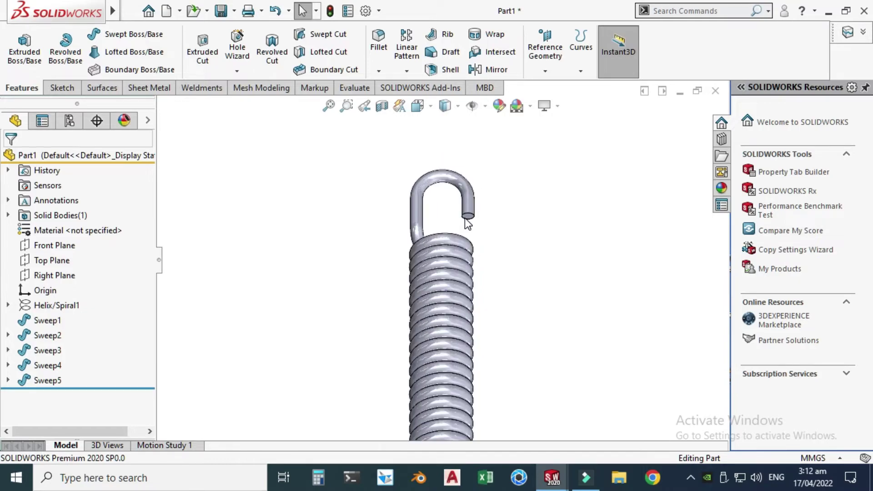
click(382, 72)
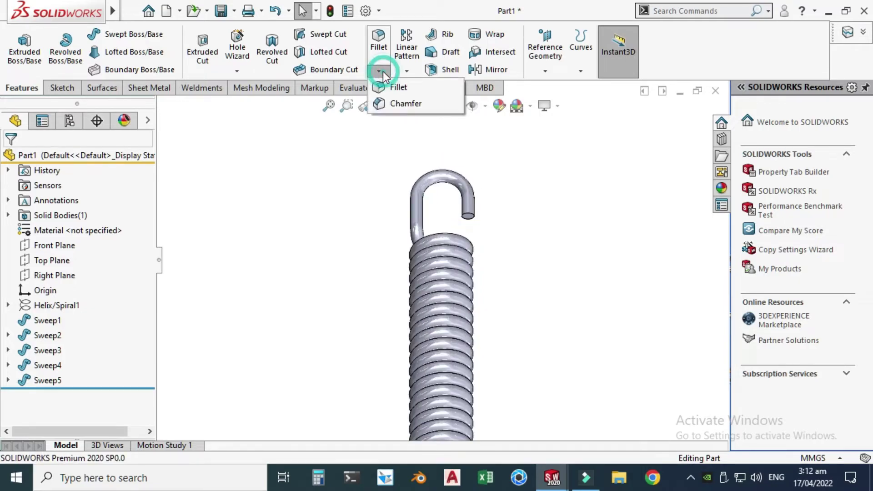
click(401, 104)
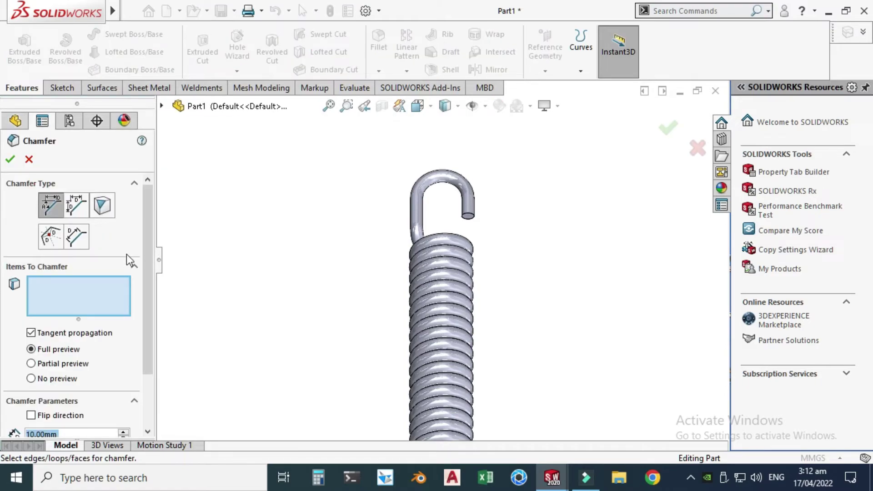
scroll(146, 231, down, 2)
click(78, 364)
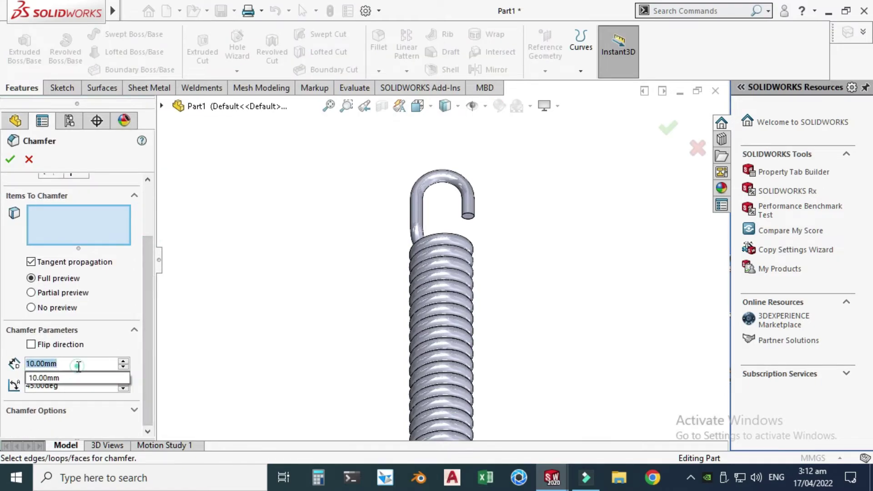
key(BackSpace)
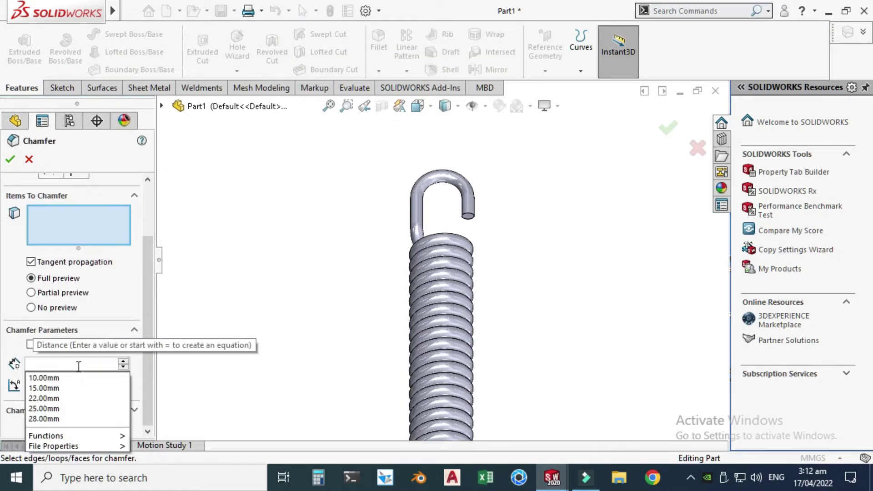
text(0.2)
key(Return)
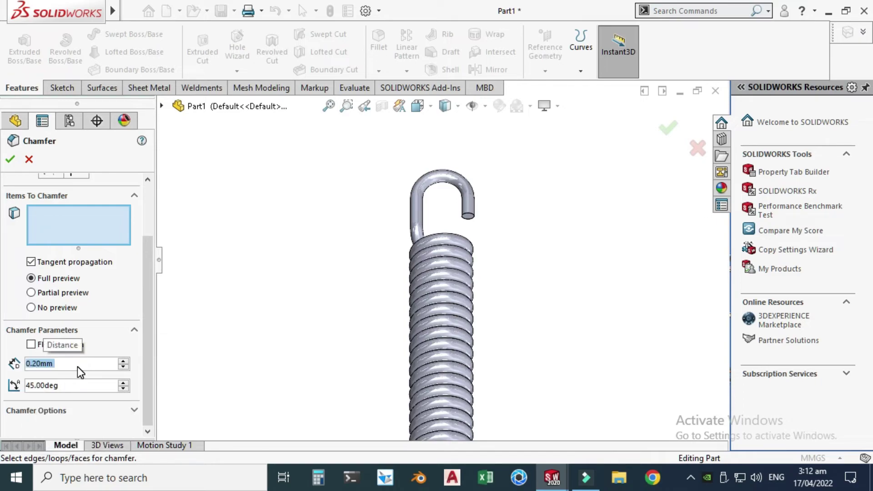
scroll(462, 225, down, 5)
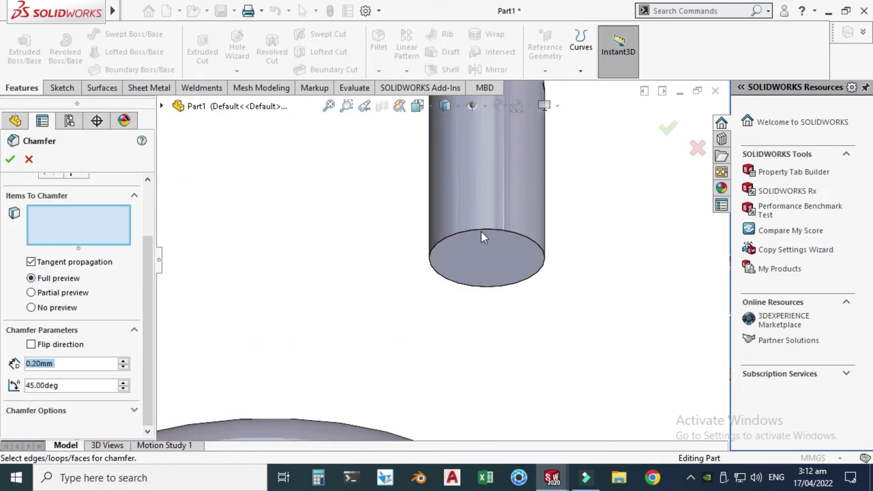
click(482, 231)
Step: Add the circular edge at the lower hook's free end to the chamfer
scroll(401, 251, up, 8)
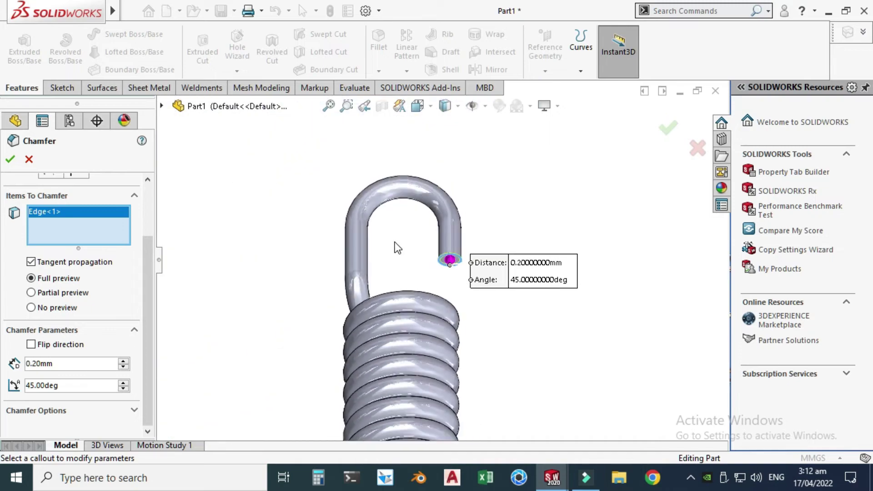
scroll(441, 418, down, 2)
scroll(432, 392, up, 2)
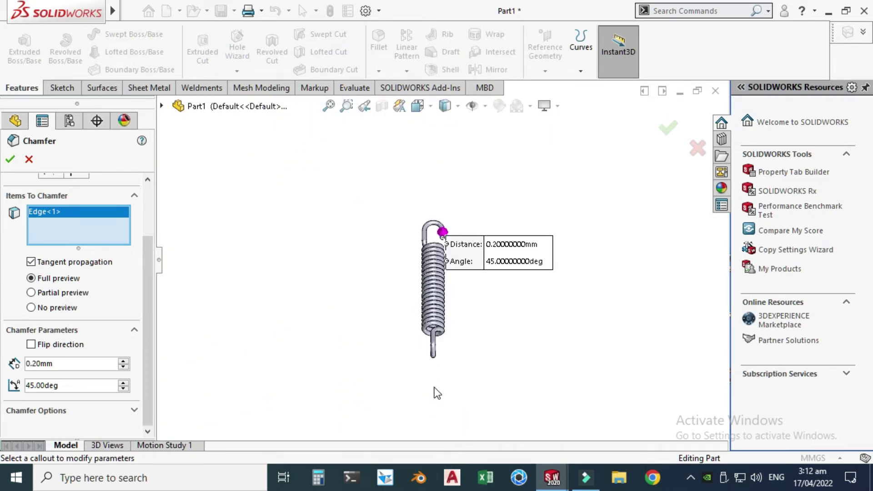
middle_drag(349, 372, 455, 357)
scroll(453, 352, down, 8)
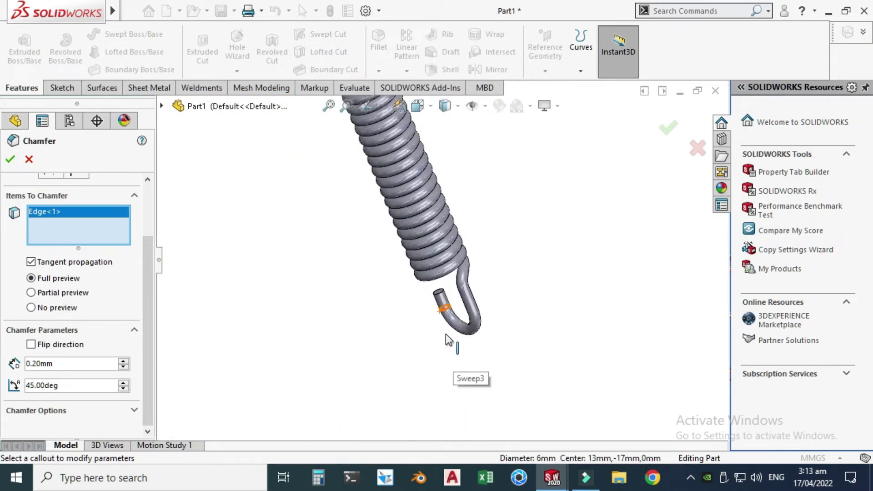
click(435, 219)
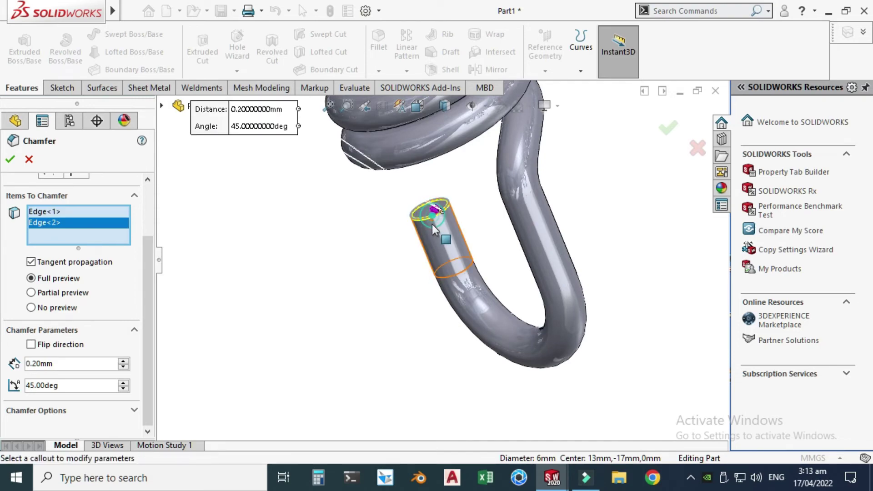
Step: Apply the 0.2 mm, 45° chamfer to both hook ends and view the whole spring
click(10, 160)
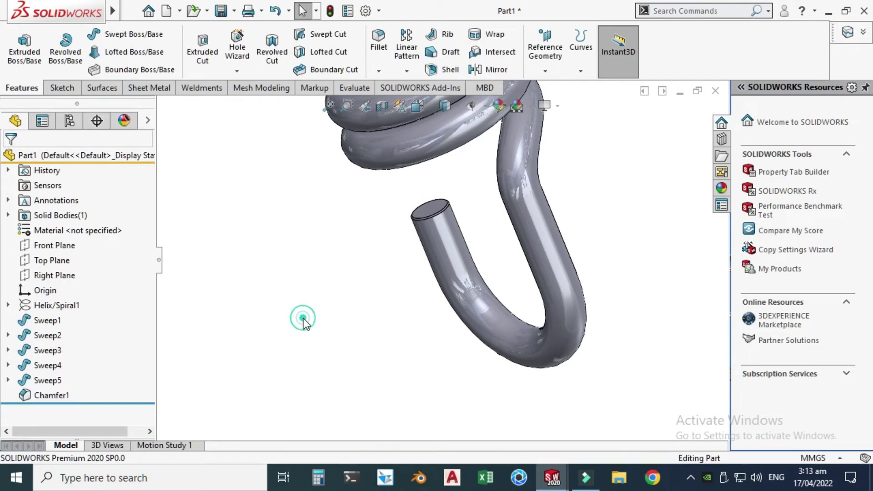
key(ctrl+7)
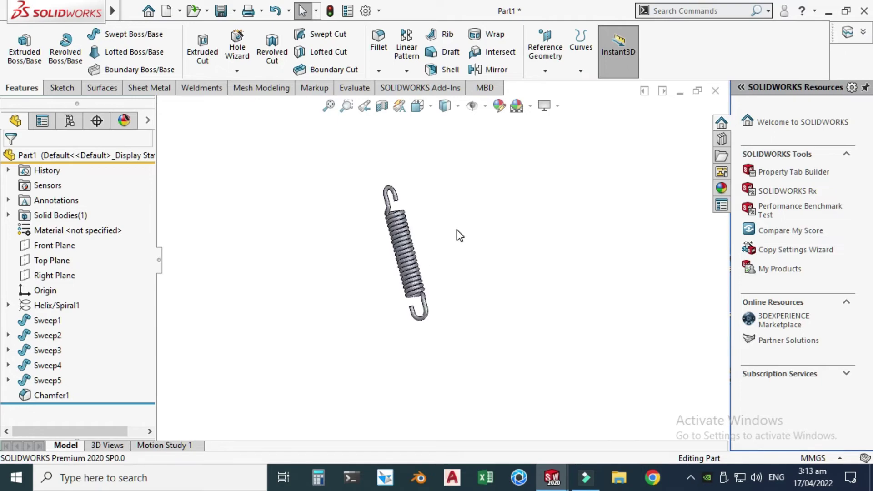
scroll(427, 233, down, 3)
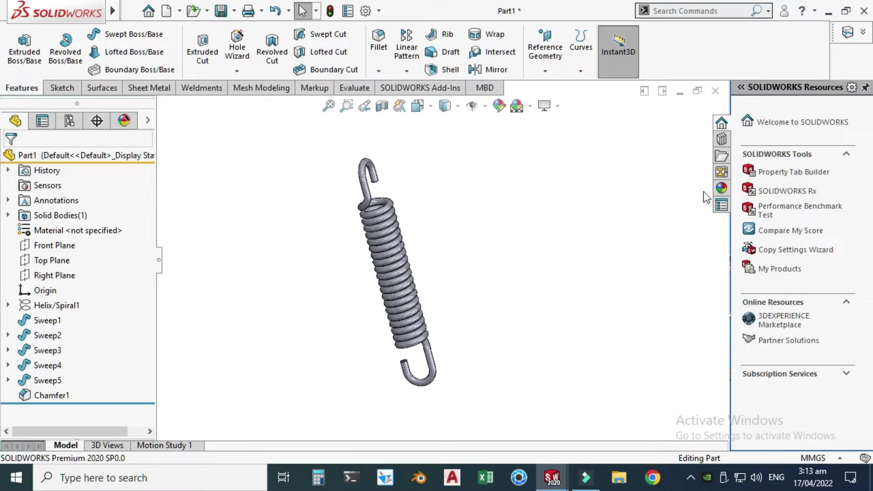
Step: Try the polished bronze metal appearance on the spring, and replace it with polished brass
click(719, 188)
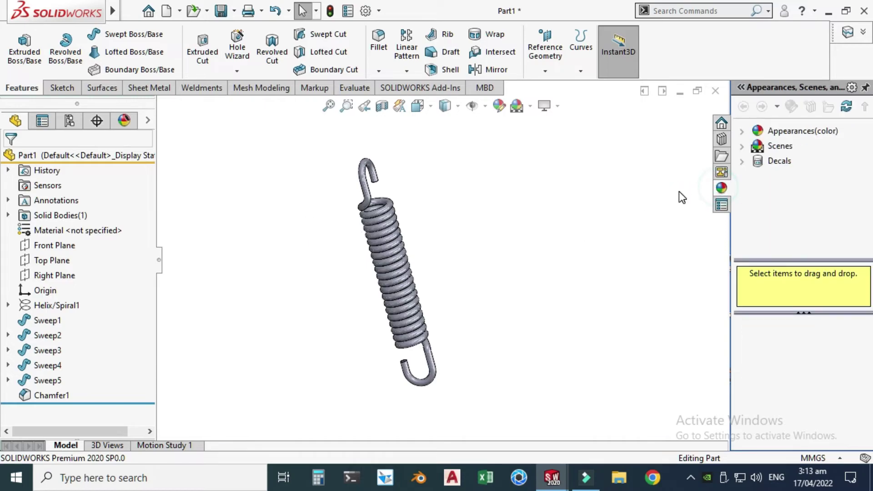
click(746, 132)
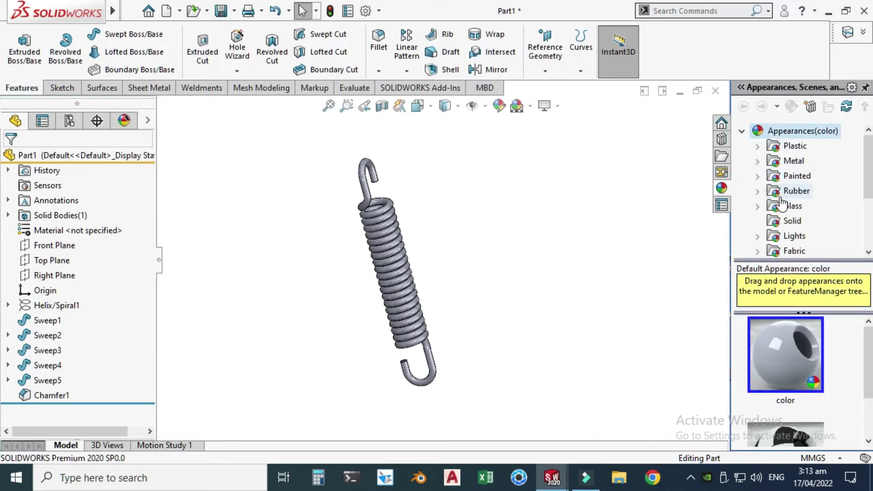
scroll(789, 225, down, 1)
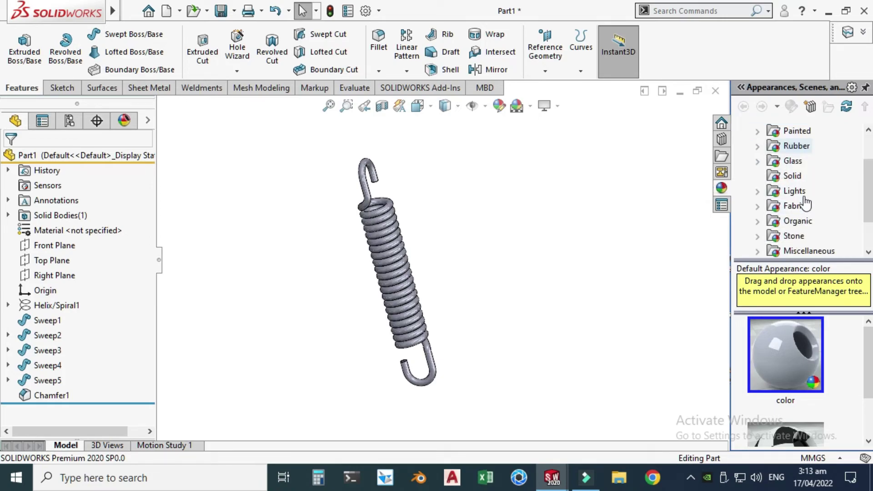
scroll(792, 222, up, 1)
click(757, 165)
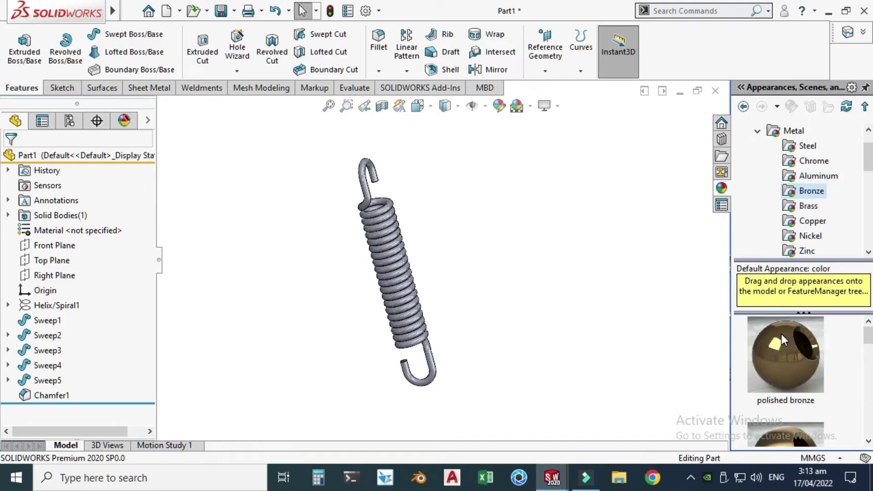
click(792, 365)
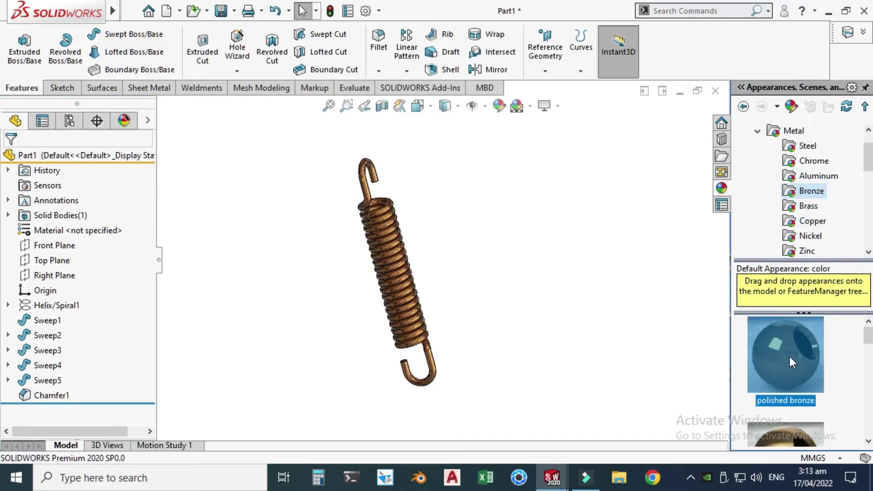
click(804, 205)
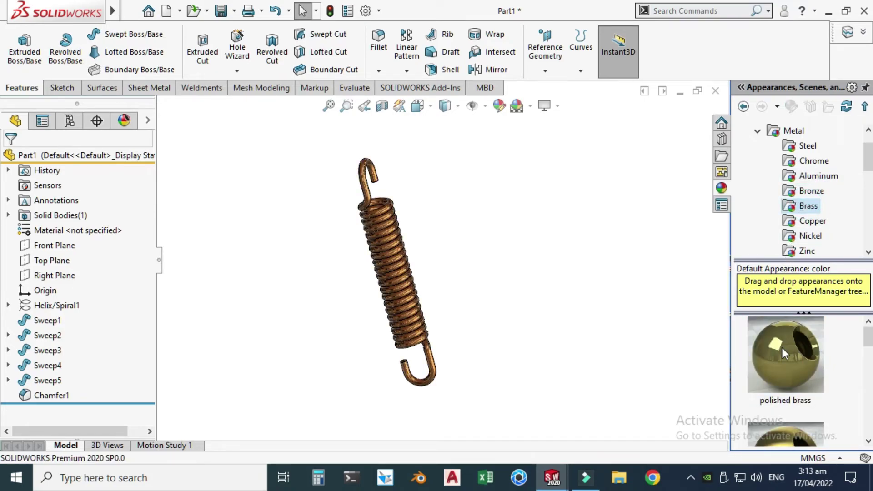
click(783, 354)
Step: Examine the upper transition sweep between coil and hook with its path sketch dimensions from several directions, and look through the available curve commands
scroll(369, 216, down, 5)
scroll(369, 216, down, 2)
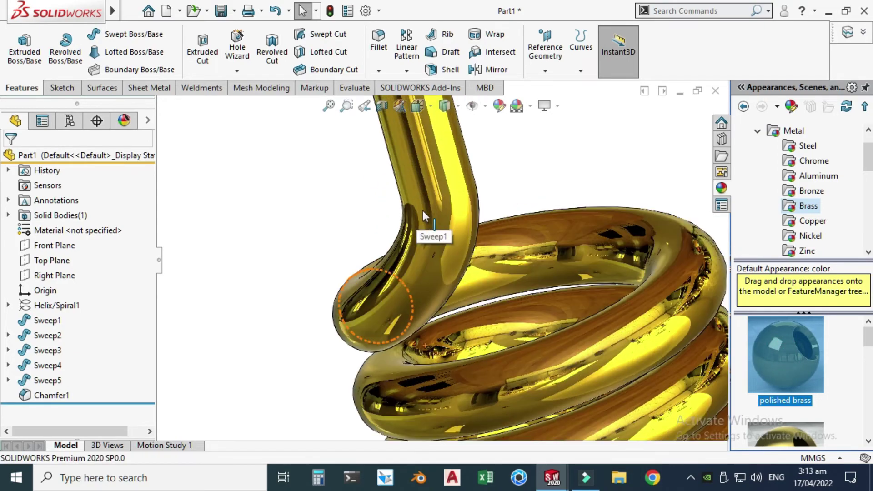
scroll(422, 223, up, 6)
click(389, 219)
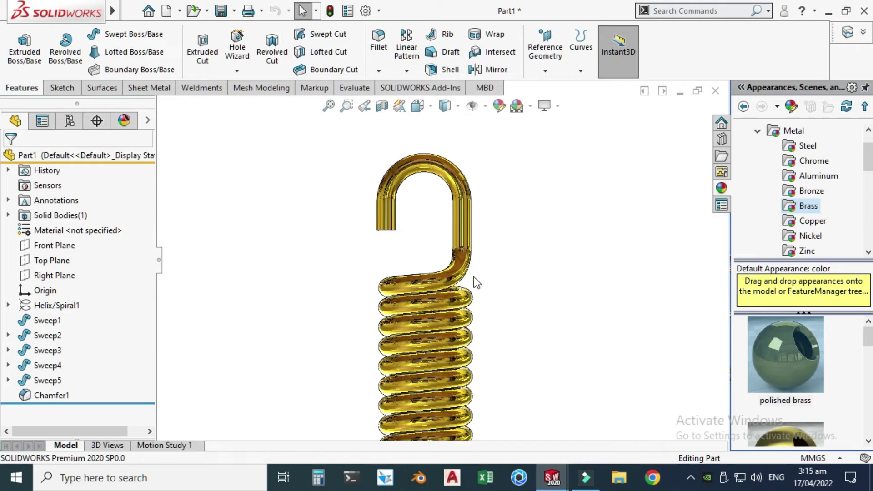
scroll(441, 250, down, 3)
click(438, 238)
scroll(442, 262, up, 3)
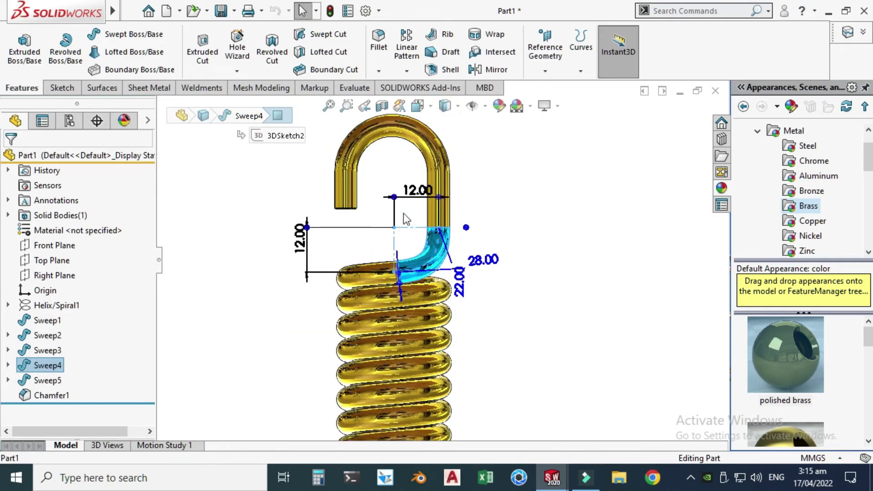
scroll(386, 223, down, 3)
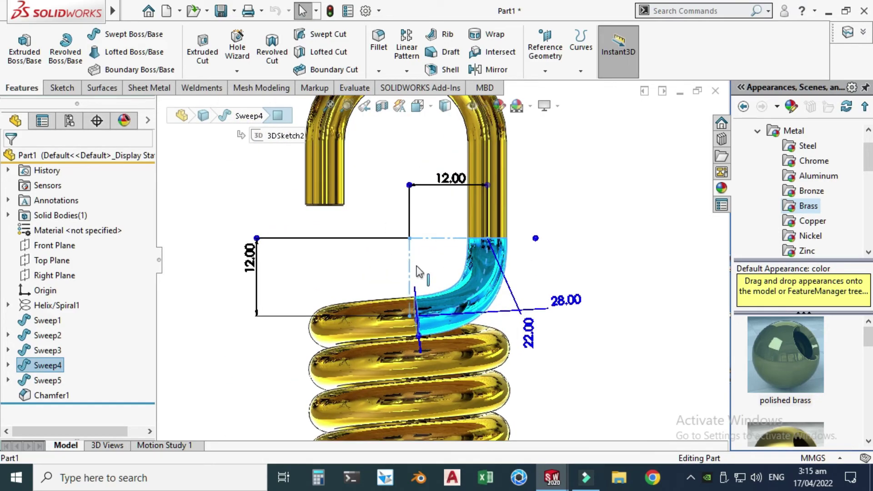
scroll(446, 263, down, 1)
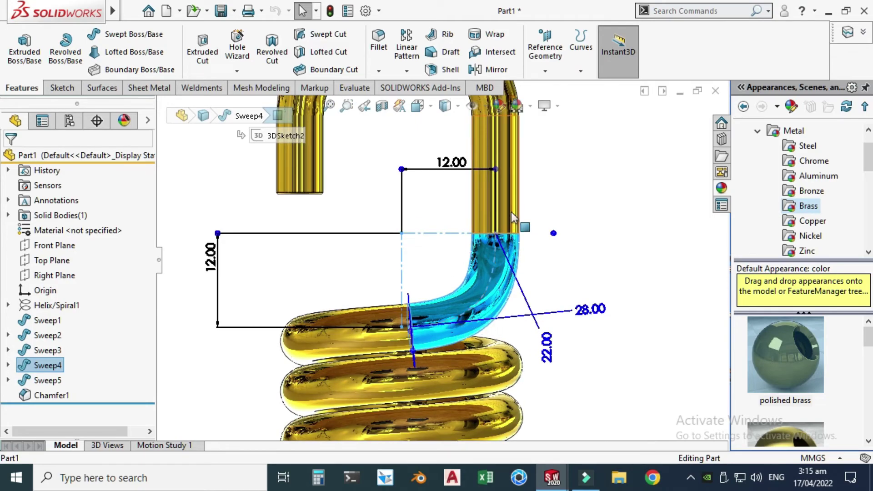
scroll(500, 261, up, 3)
middle_drag(500, 262, 459, 246)
scroll(459, 247, up, 2)
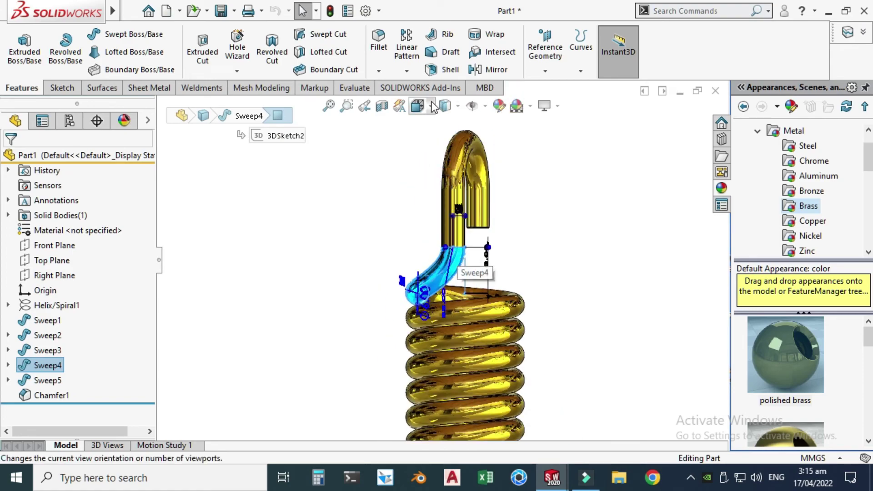
click(418, 105)
click(366, 291)
scroll(446, 144, down, 4)
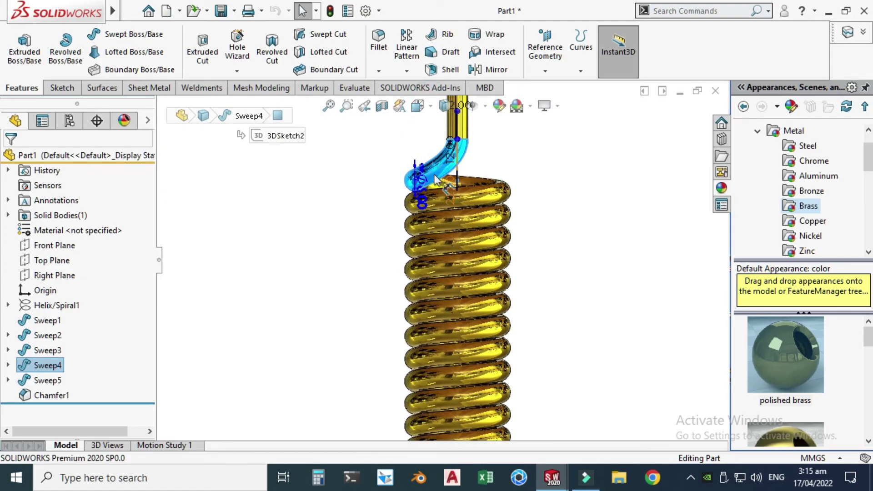
click(581, 48)
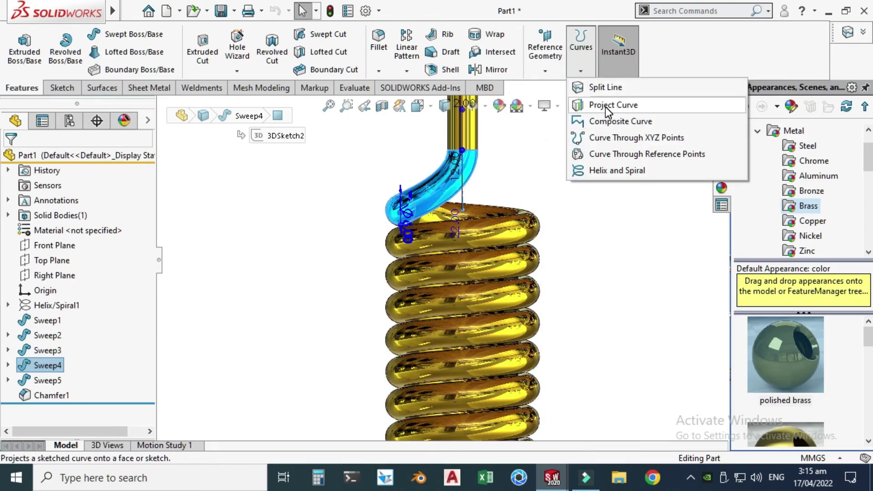
click(572, 234)
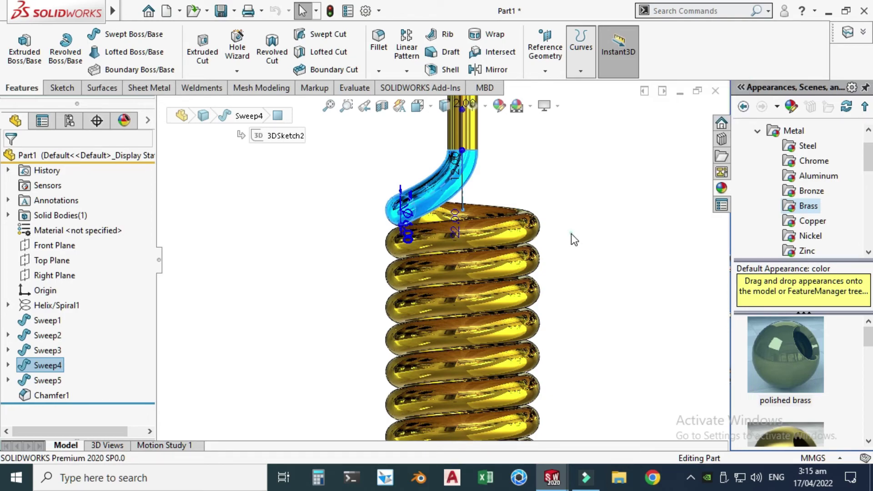
Step: Inspect the finished brass spring from several angles, checking the coil, both hooks and their transitions
key(f)
right_click(530, 166)
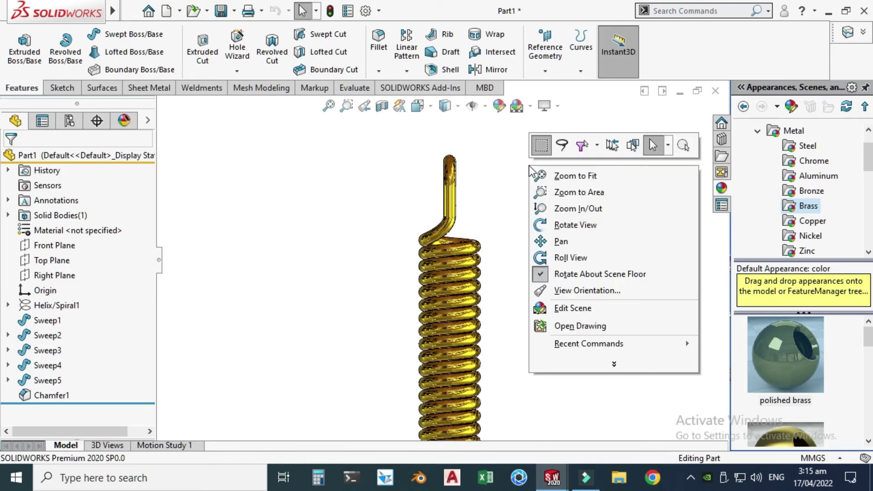
click(558, 224)
drag(511, 214, 491, 230)
scroll(454, 218, down, 3)
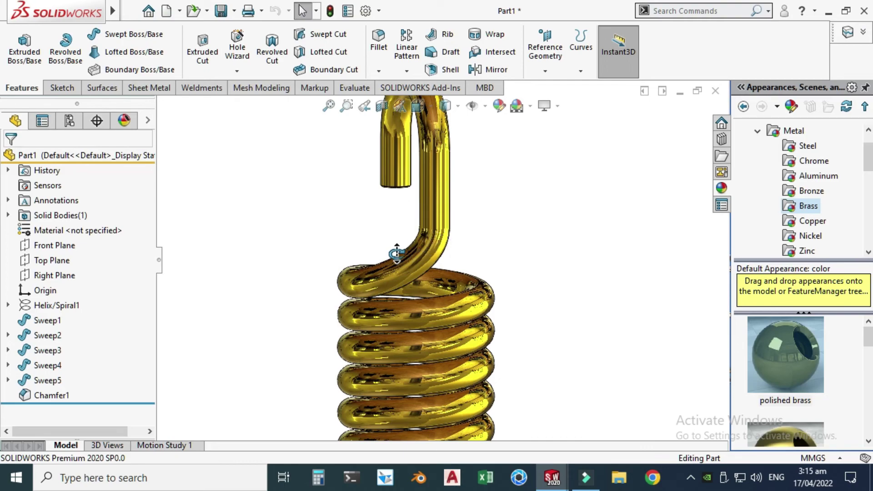
scroll(397, 254, up, 6)
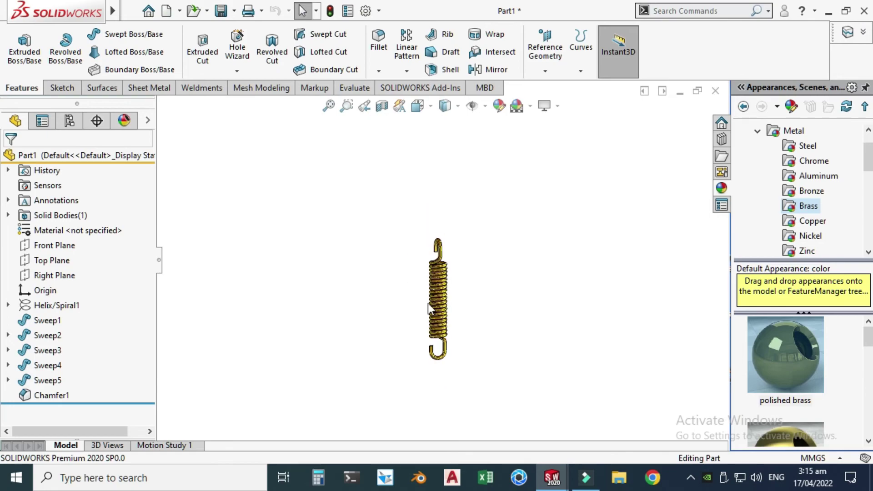
scroll(427, 274, down, 5)
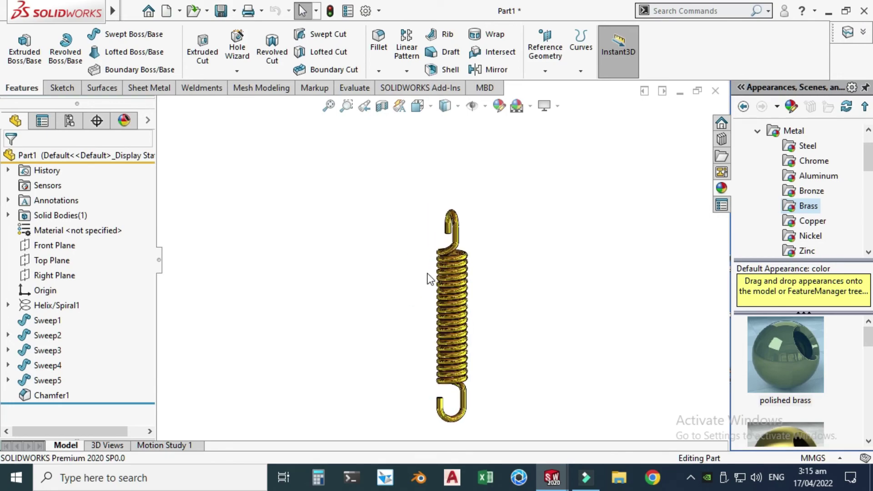
right_click(557, 197)
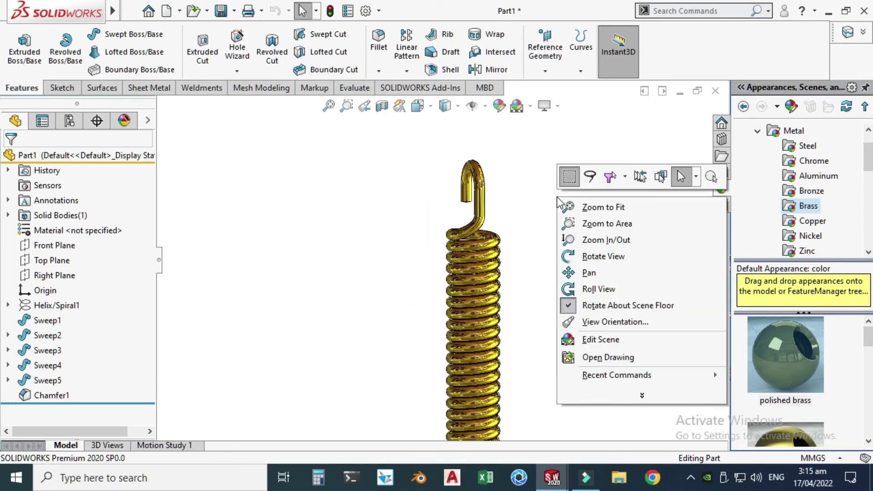
click(598, 255)
drag(587, 277, 495, 314)
scroll(533, 322, up, 5)
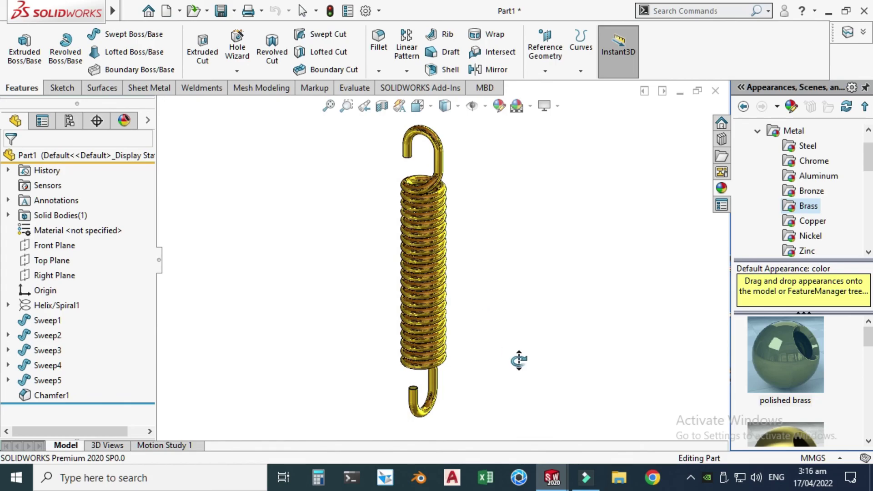
drag(518, 360, 447, 285)
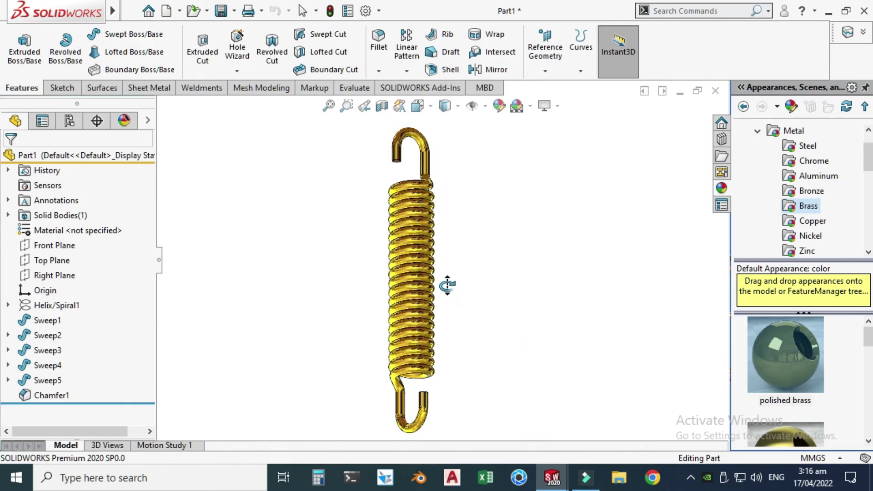